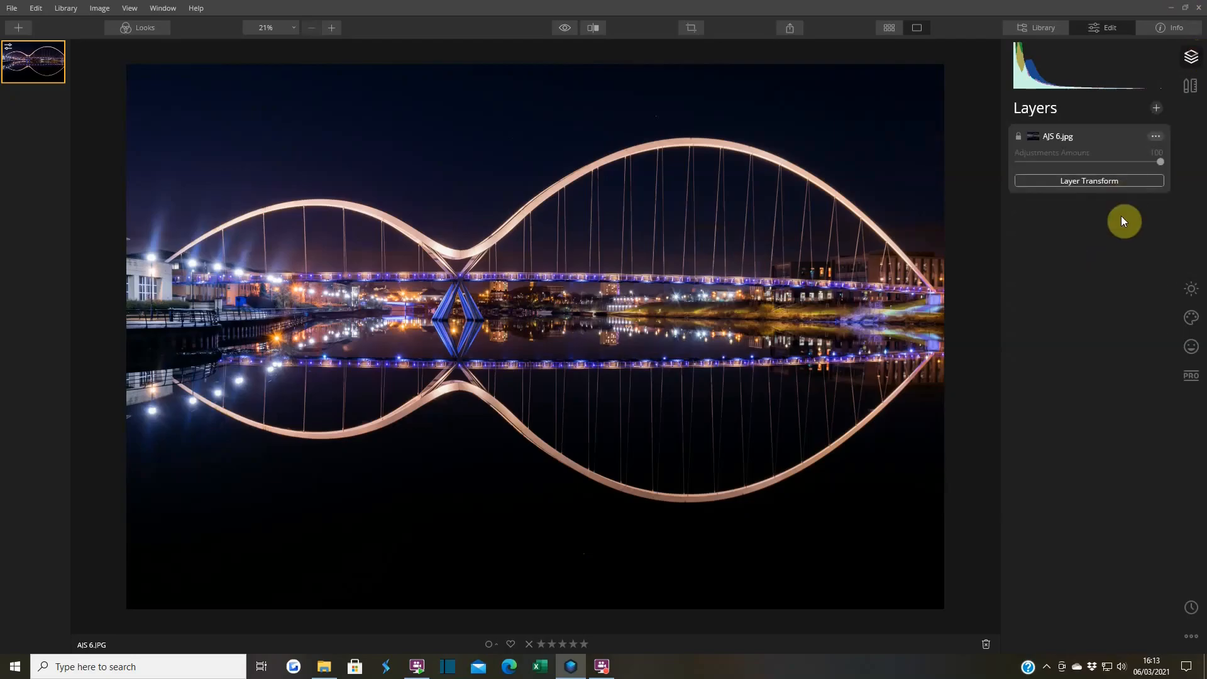
- Add the Fireworks 2014-2 picture as a new image layer above the bridge photo
{"action": "left_click", "coordinate": [1156, 108]}
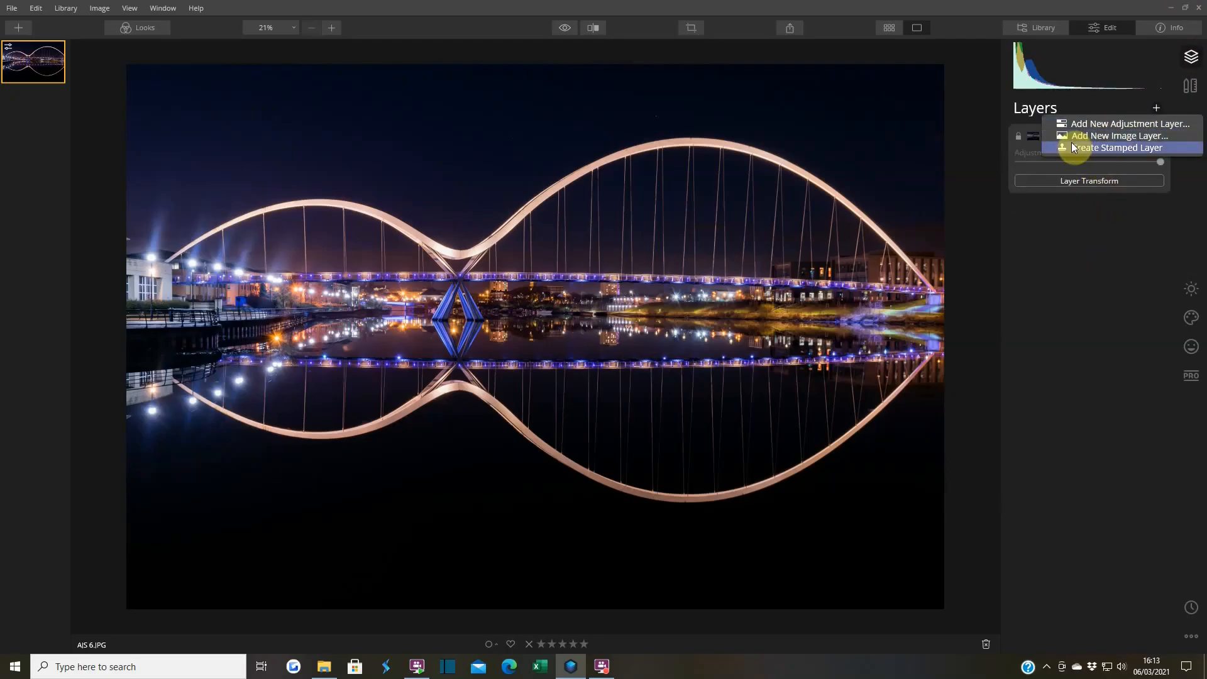
{"action": "left_click", "coordinate": [1129, 142]}
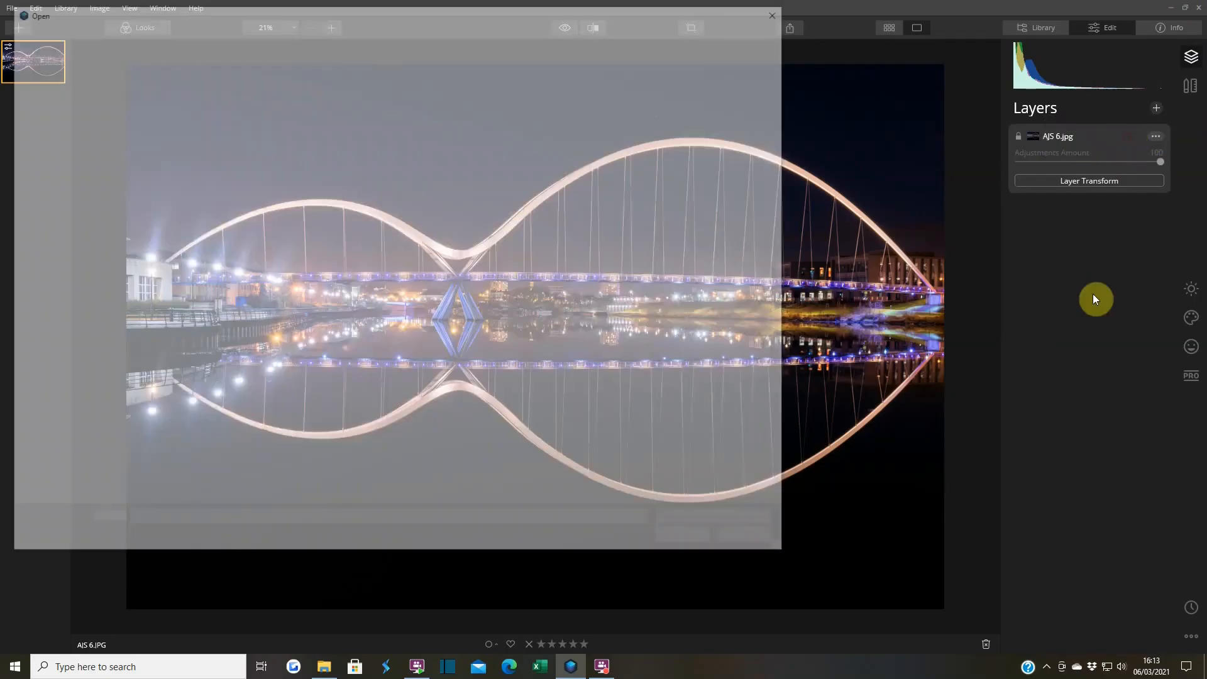
{"action": "left_click", "coordinate": [255, 121]}
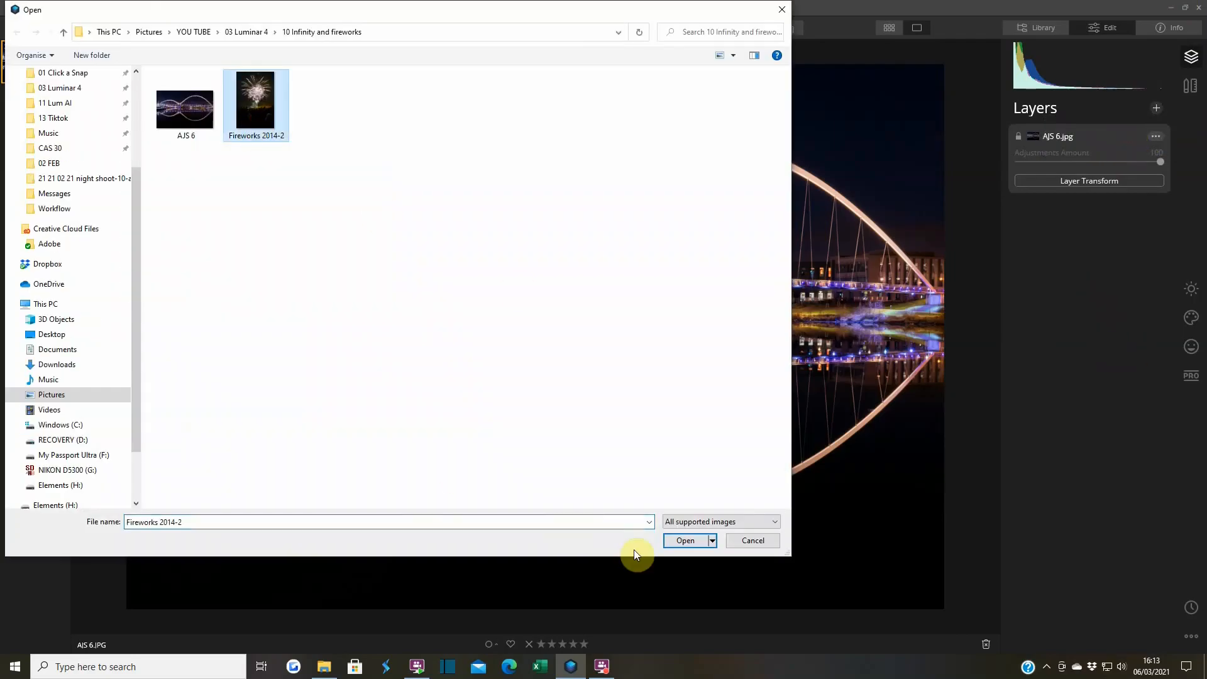
{"action": "left_click", "coordinate": [684, 541]}
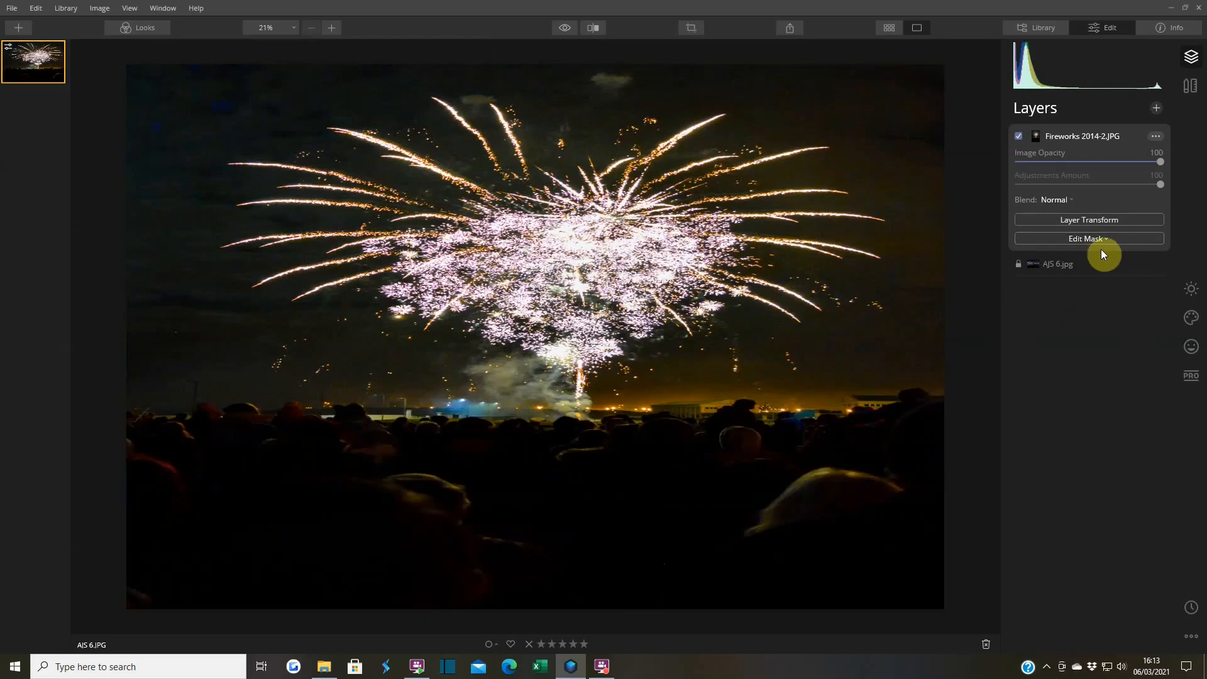
- Transform the fireworks layer to a width of about 2896 and move it up toward the middle of the bridge
{"action": "left_click", "coordinate": [1090, 219]}
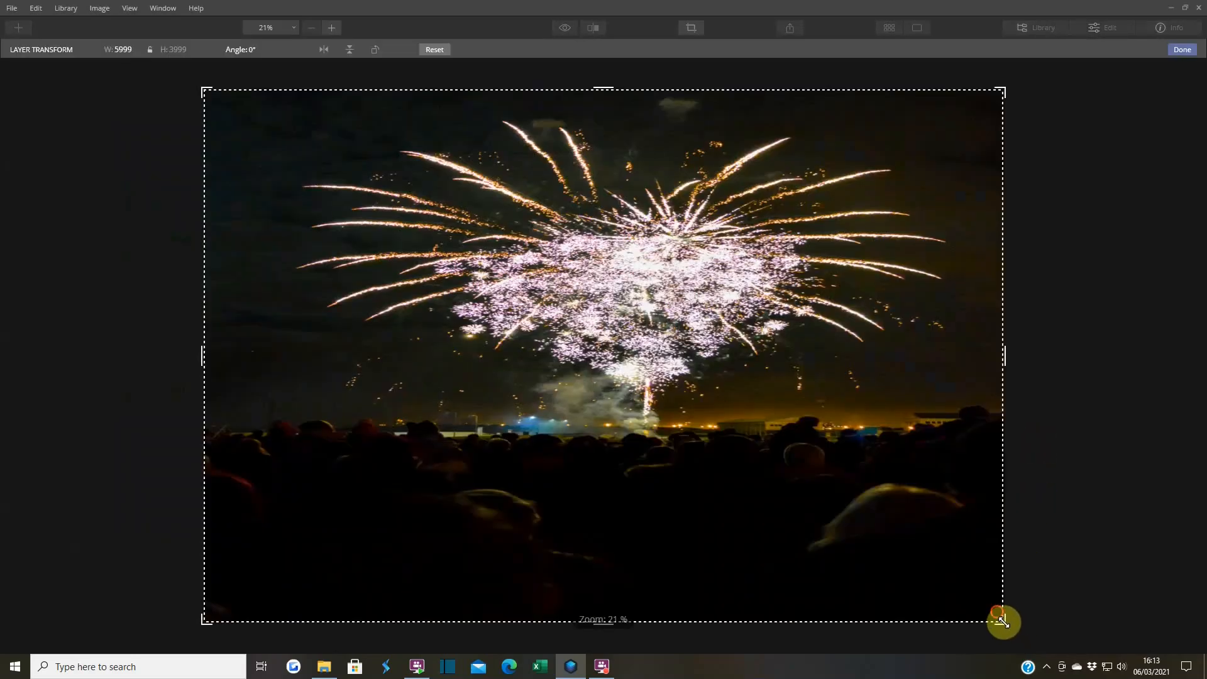
{"action": "left_click_drag", "start_coordinate": [1003, 621], "coordinate": [589, 623]}
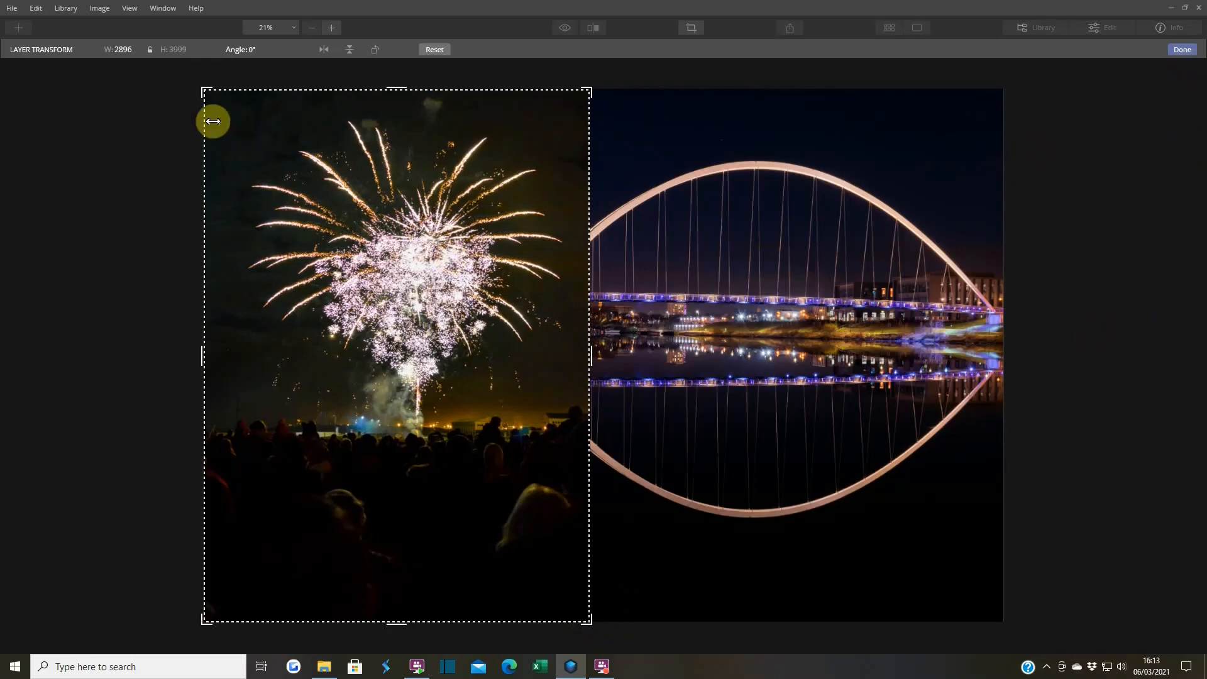
{"action": "left_click_drag", "start_coordinate": [363, 371], "coordinate": [465, 324]}
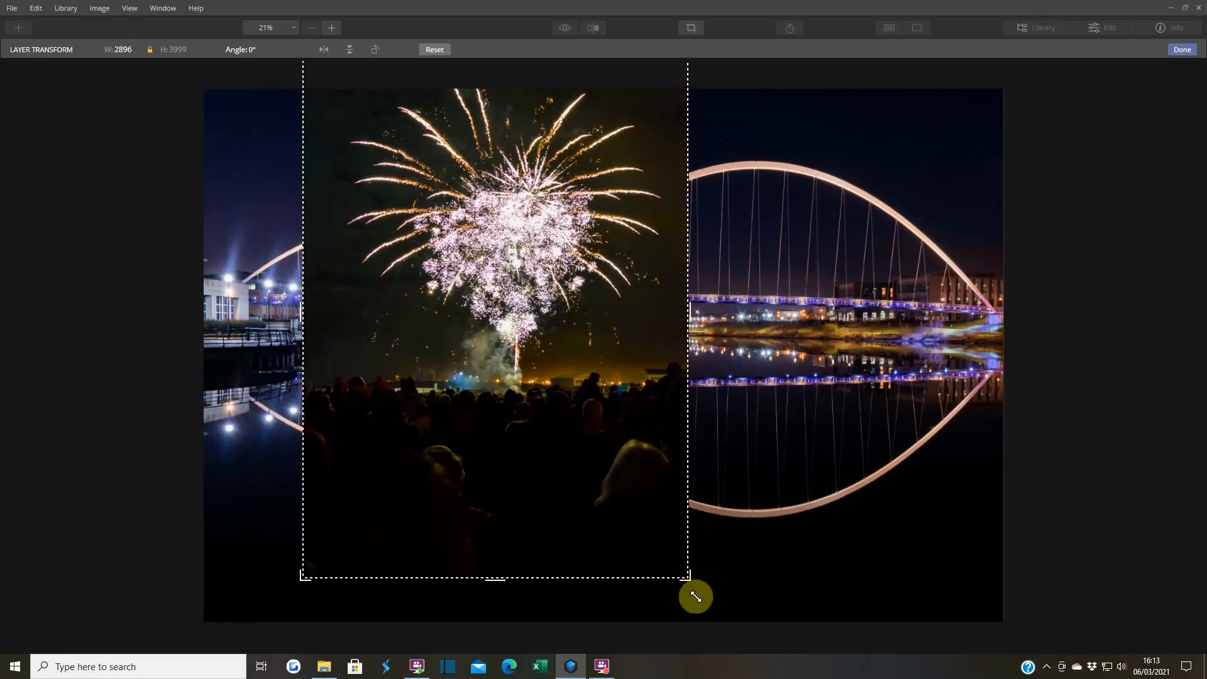
- Scale the fireworks layer proportionally to about 2217 by 2978, place the burst above the bridge's central dip, and apply the transform
{"action": "left_click_drag", "start_coordinate": [682, 544], "coordinate": [614, 387]}
{"action": "left_click_drag", "start_coordinate": [528, 377], "coordinate": [553, 342]}
{"action": "left_click_drag", "start_coordinate": [669, 476], "coordinate": [653, 441]}
{"action": "left_click_drag", "start_coordinate": [569, 385], "coordinate": [581, 380]}
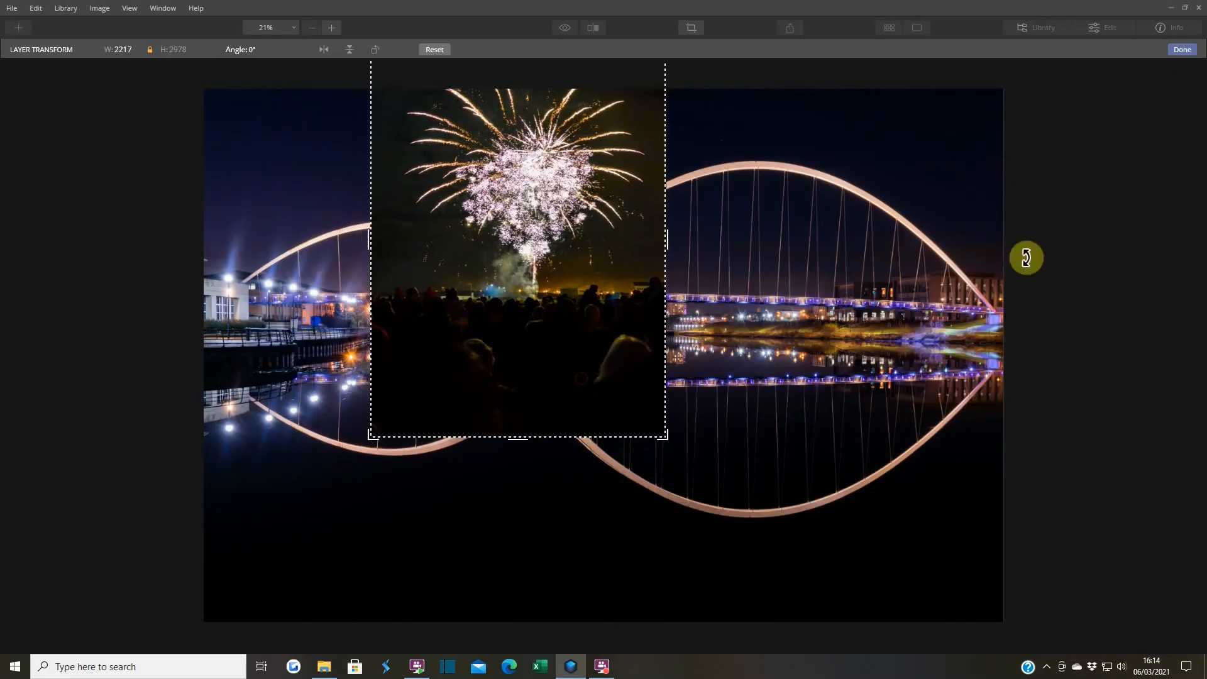
{"action": "left_click", "coordinate": [1184, 50]}
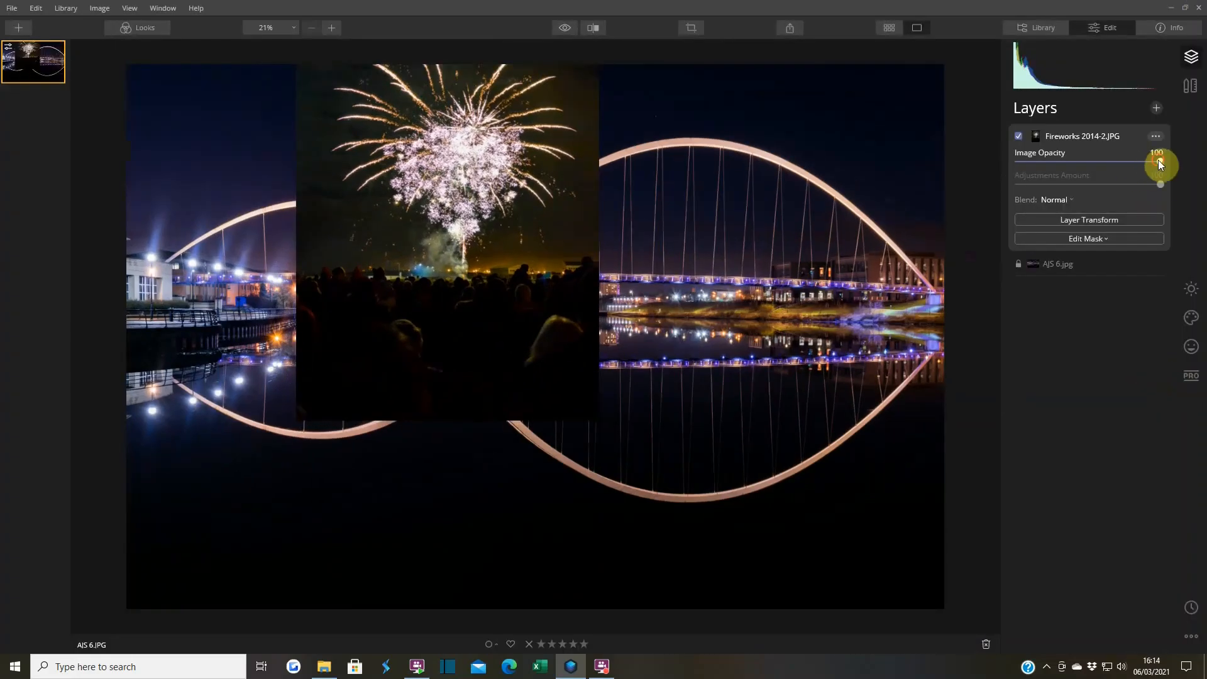
- Lower the fireworks layer's image opacity to about half to check its placement over the bridge, and restore it to 100
{"action": "left_click_drag", "start_coordinate": [1159, 163], "coordinate": [1099, 164]}
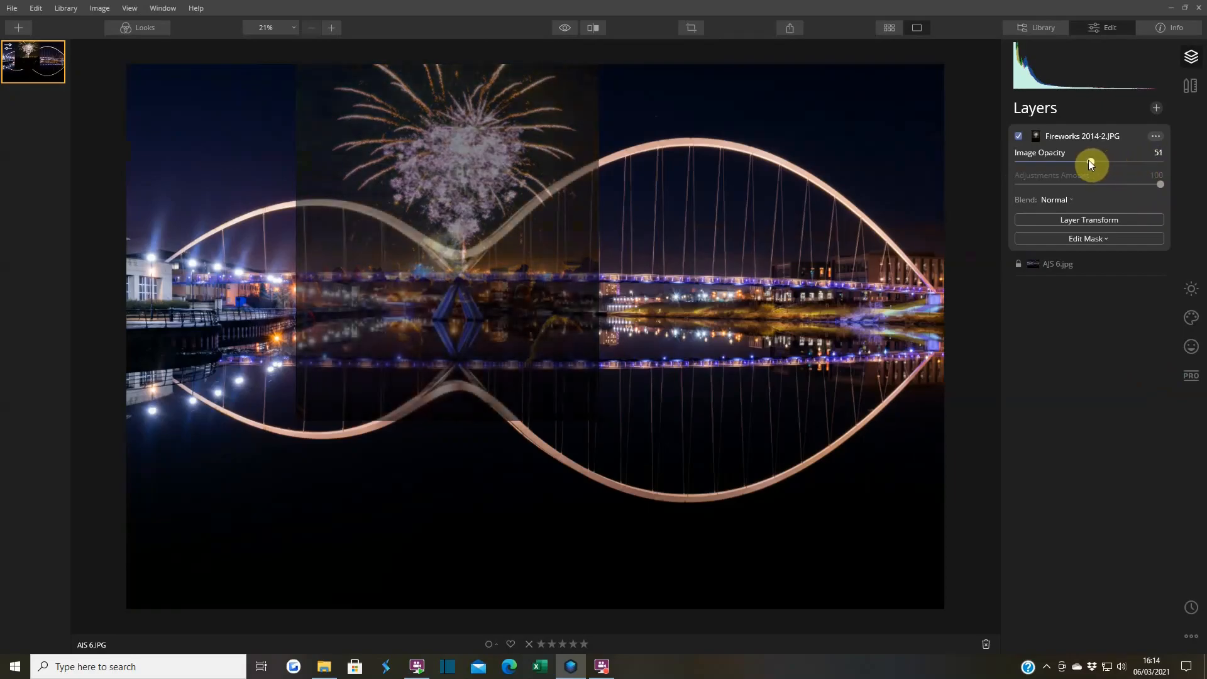
{"action": "left_click_drag", "start_coordinate": [1090, 163], "coordinate": [1086, 165]}
{"action": "left_click_drag", "start_coordinate": [1084, 160], "coordinate": [1188, 164]}
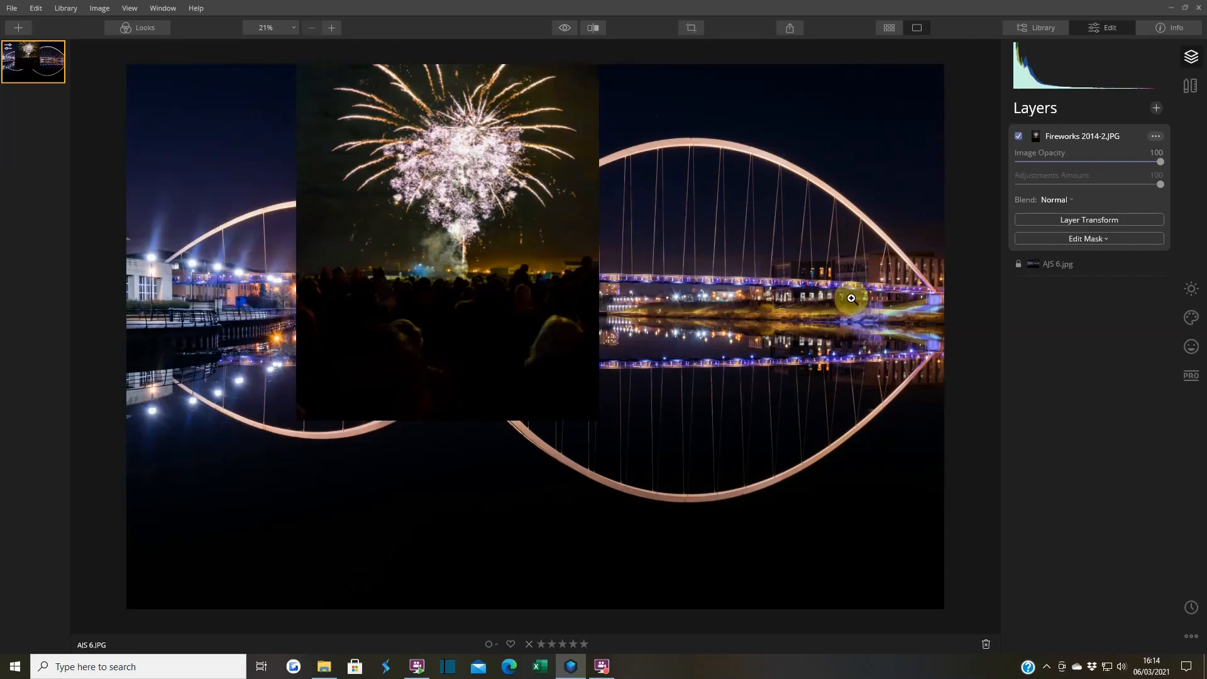
{"action": "left_click", "coordinate": [1087, 239]}
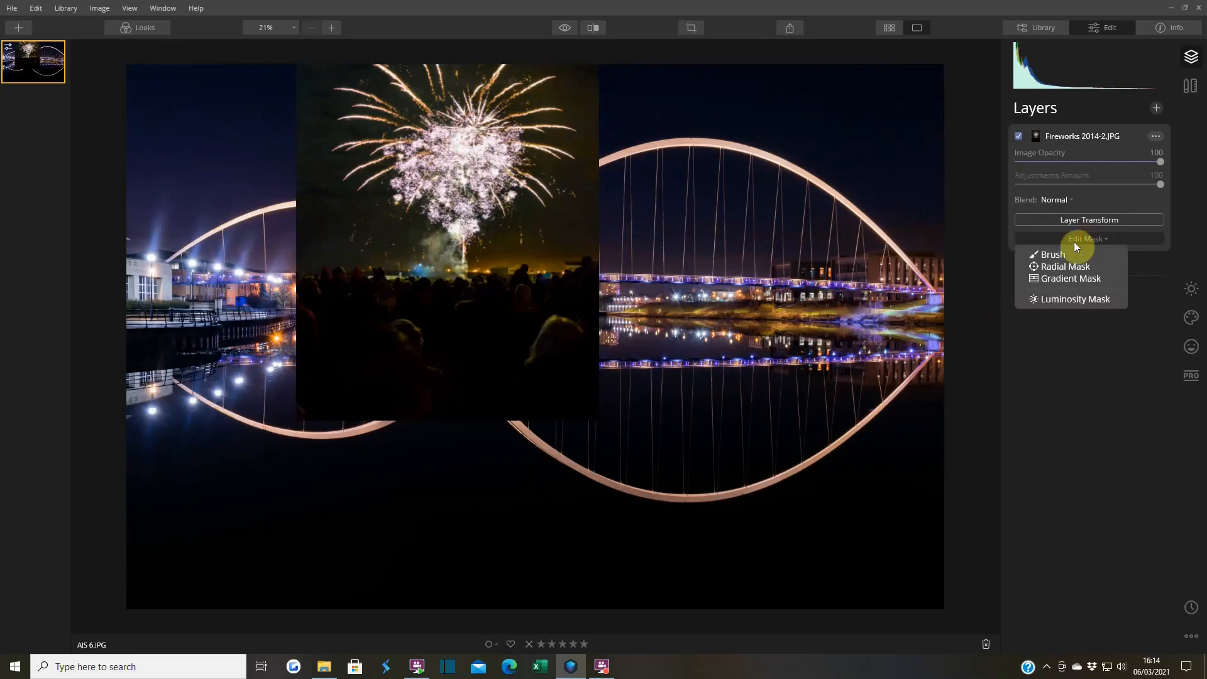
{"action": "left_click", "coordinate": [1051, 254]}
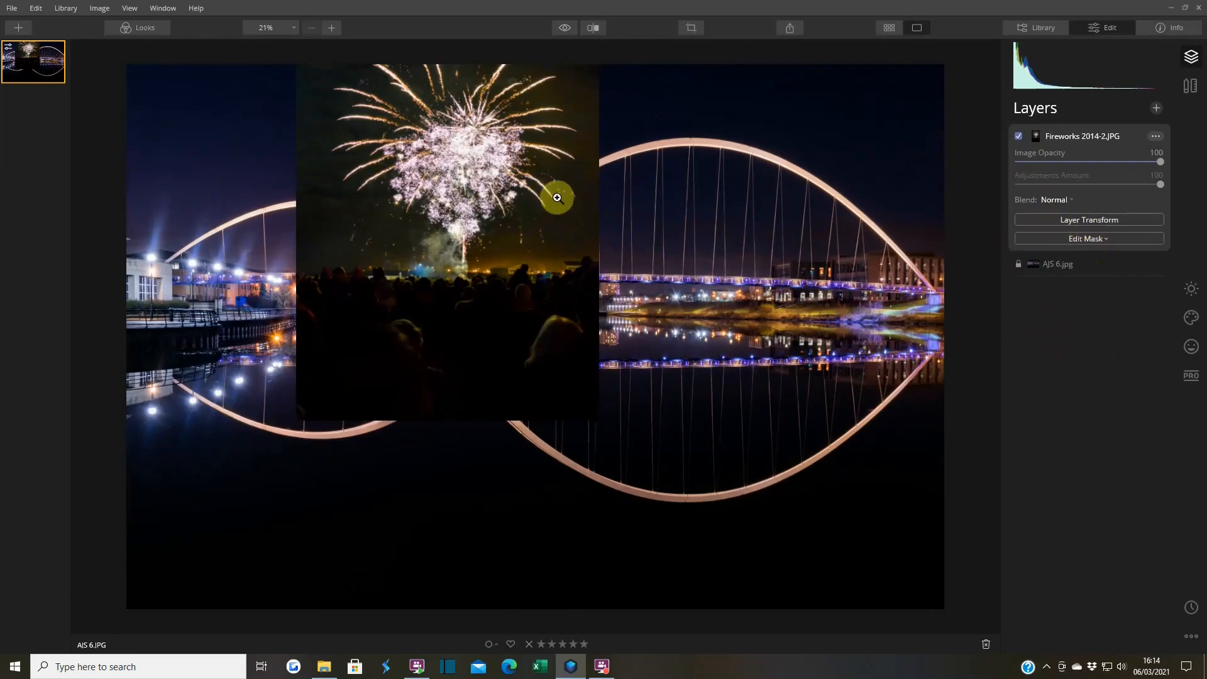
- Set the fireworks layer's blend mode to Lighten and inspect the blended result up close
{"action": "left_click", "coordinate": [1069, 201]}
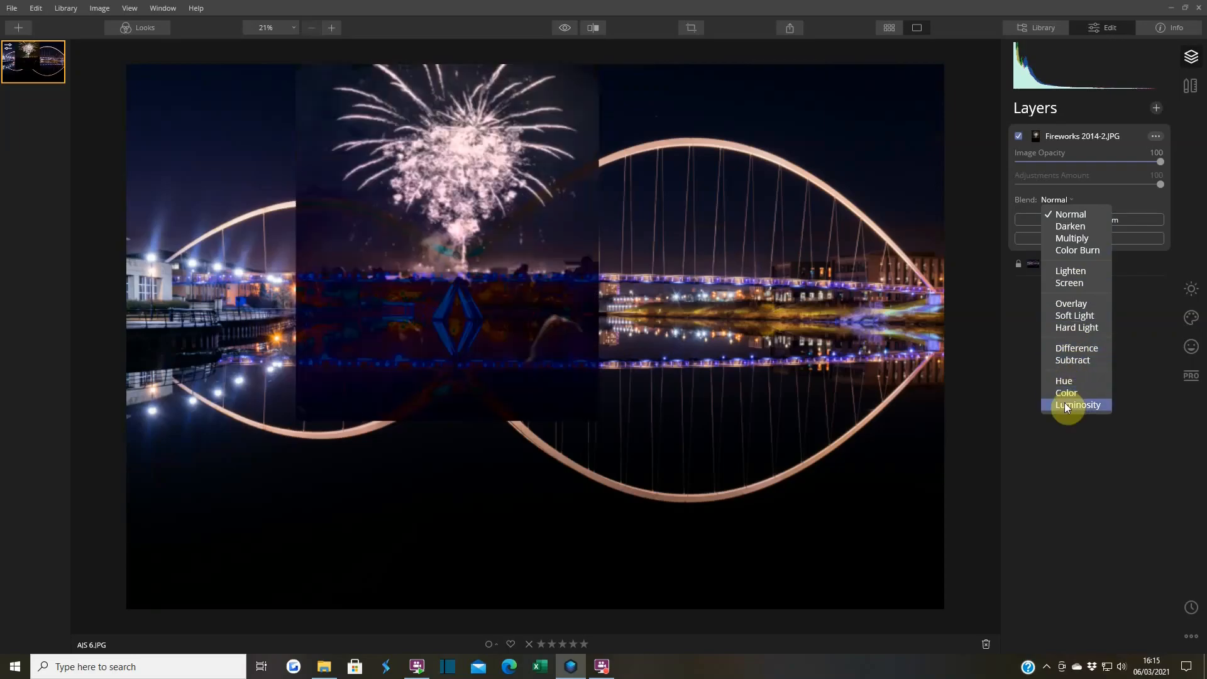
{"action": "left_click", "coordinate": [1072, 275]}
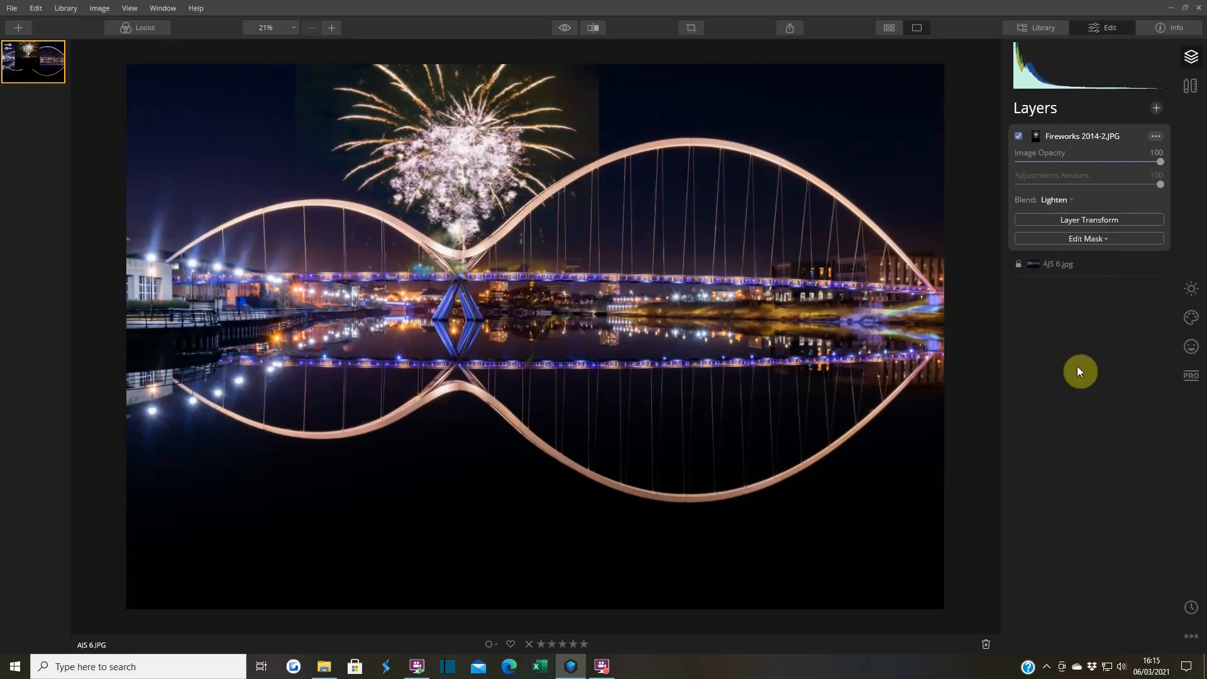
{"action": "left_click", "coordinate": [462, 165]}
{"action": "left_click_drag", "start_coordinate": [399, 174], "coordinate": [790, 376]}
{"action": "left_click_drag", "start_coordinate": [686, 163], "coordinate": [737, 248]}
{"action": "left_click", "coordinate": [738, 247]}
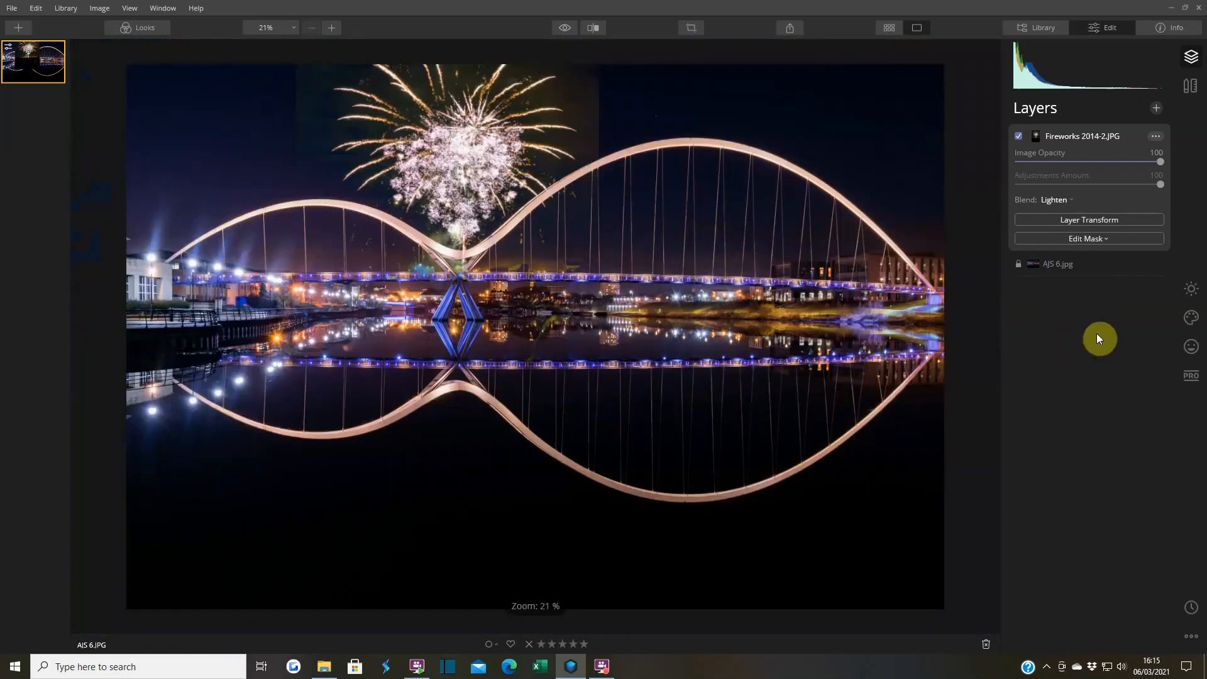
- Erase the fireworks layer's visible edges around the burst with a mask brush at 100% opacity and 10% softness
{"action": "left_click", "coordinate": [1088, 238]}
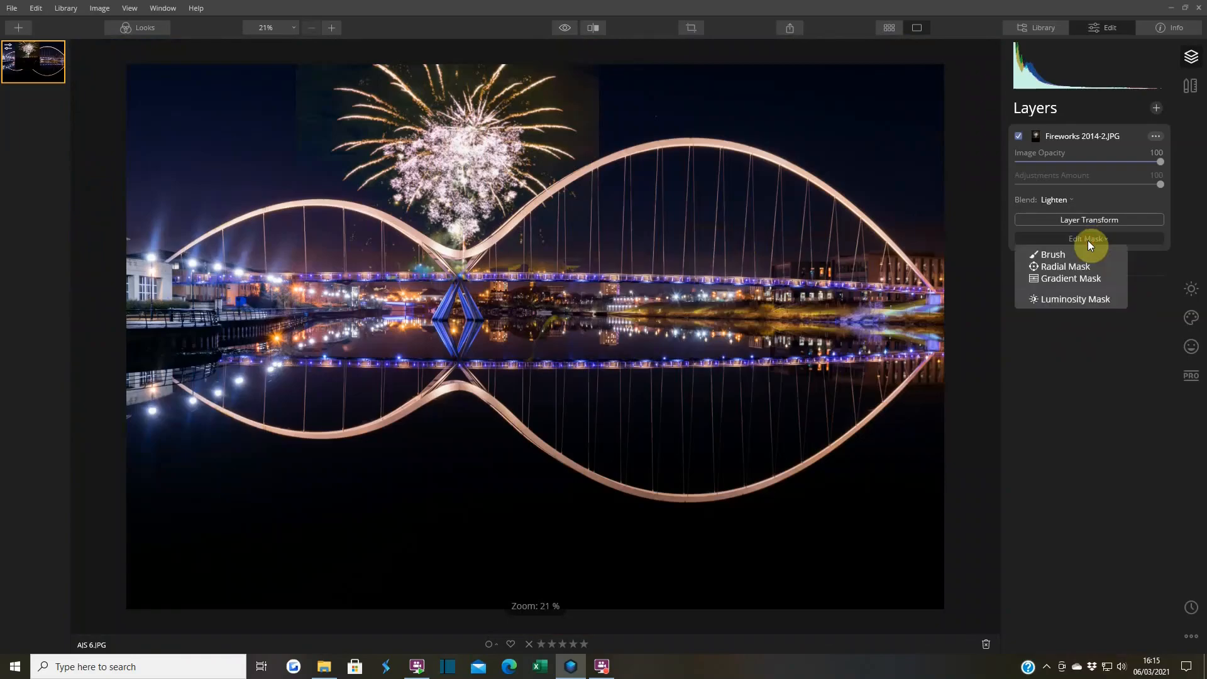
{"action": "left_click", "coordinate": [1054, 255]}
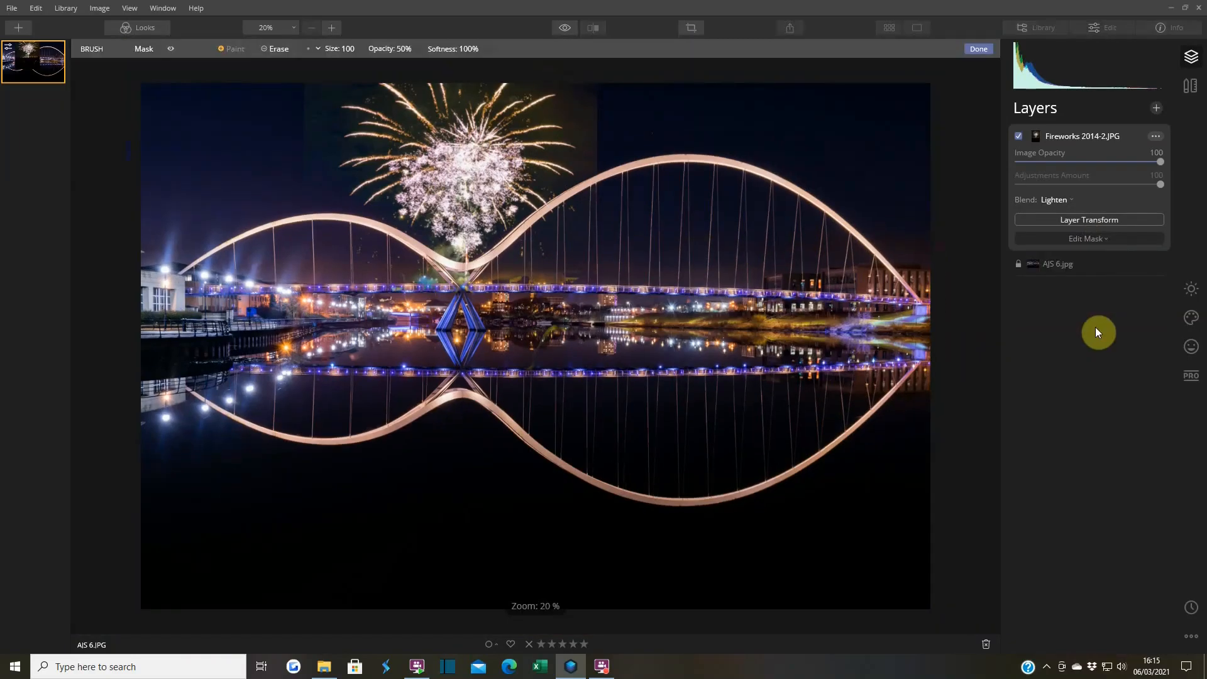
{"action": "left_click", "coordinate": [276, 48]}
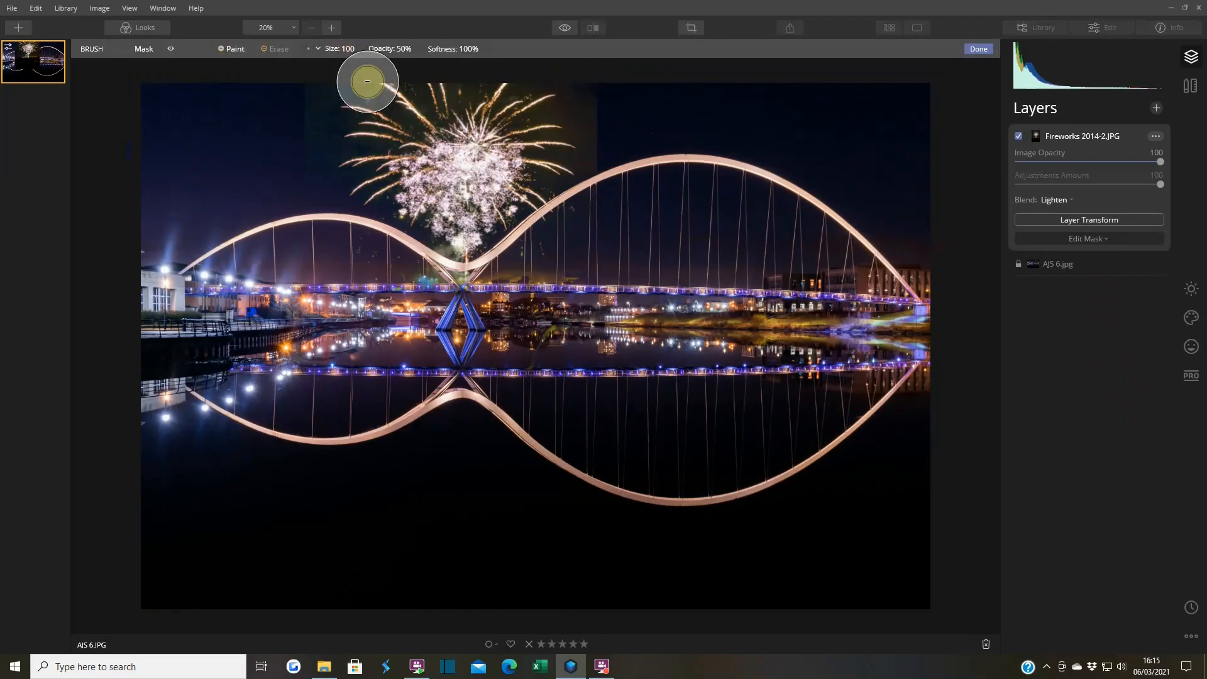
{"action": "left_click", "coordinate": [417, 48]}
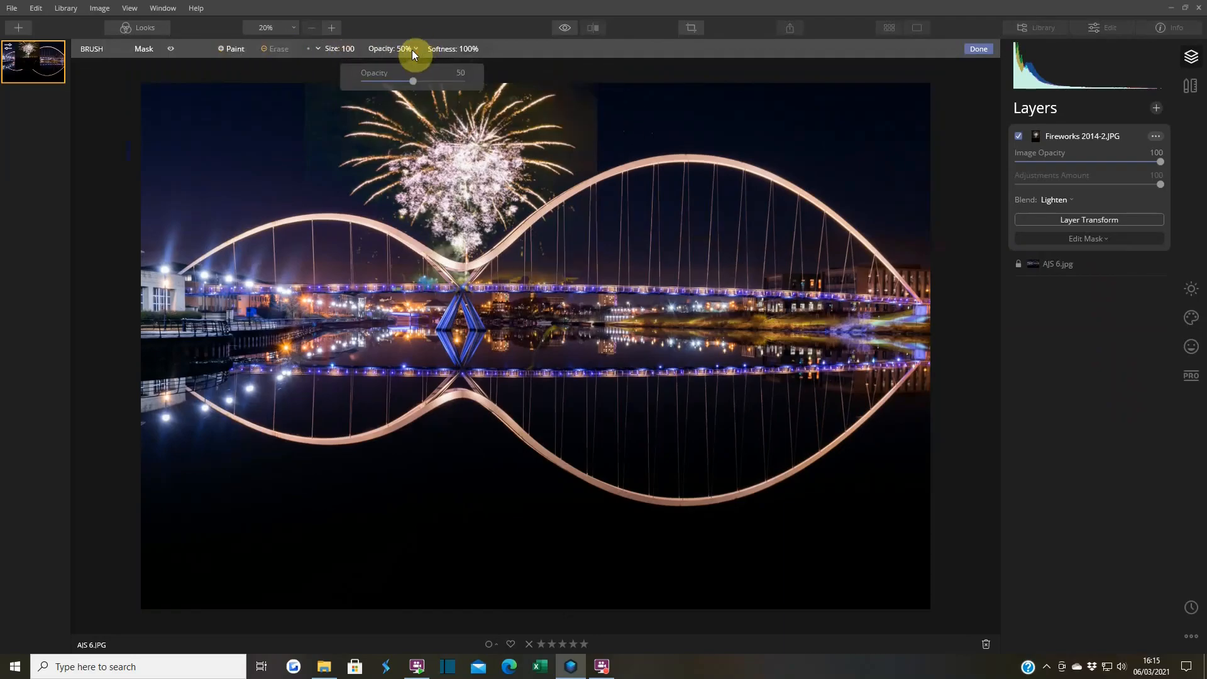
{"action": "left_click_drag", "start_coordinate": [413, 80], "coordinate": [463, 83]}
{"action": "left_click", "coordinate": [478, 49]}
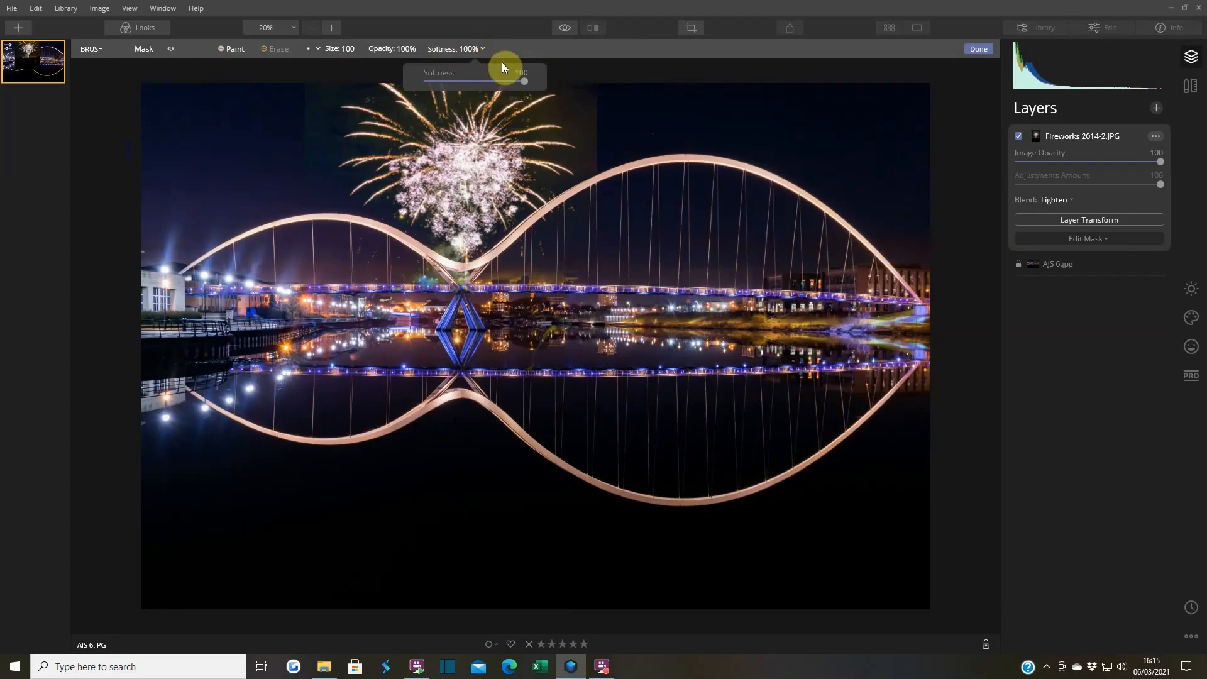
{"action": "left_click_drag", "start_coordinate": [525, 81], "coordinate": [437, 82]}
{"action": "left_click", "coordinate": [614, 67]}
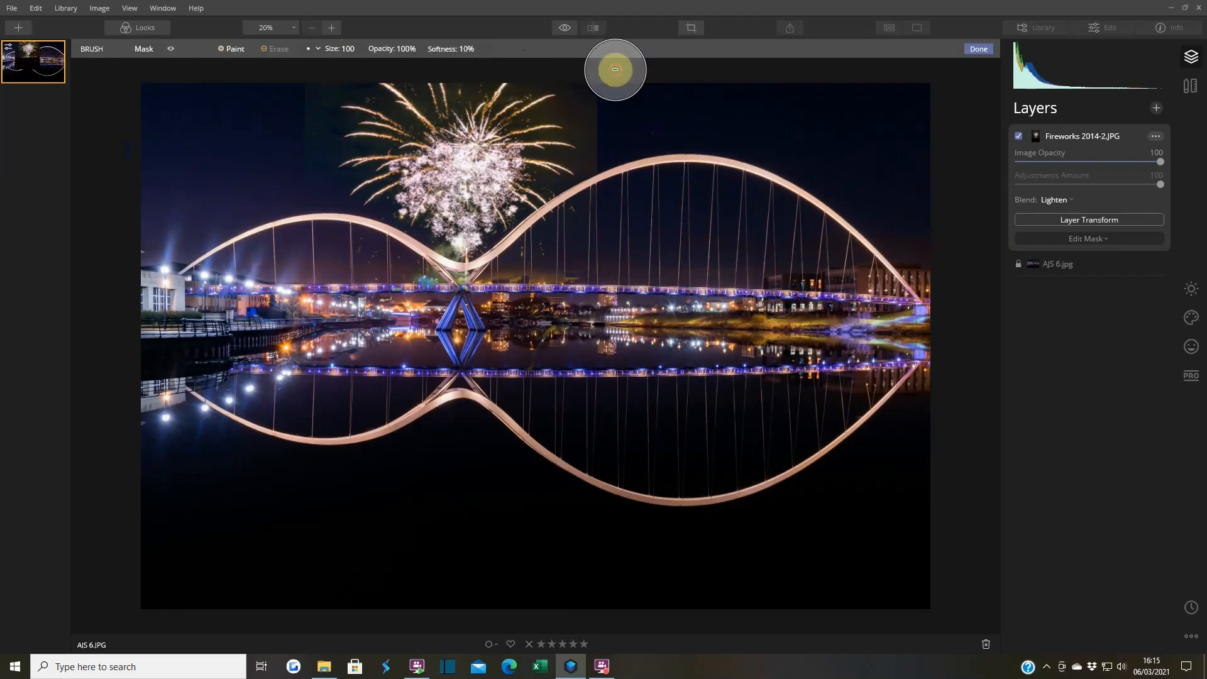
{"action": "mouse_move", "coordinate": [600, 92]}
{"action": "left_mouse_down"}
{"action": "mouse_move", "coordinate": [625, 126]}
{"action": "mouse_move", "coordinate": [603, 293]}
{"action": "mouse_move", "coordinate": [626, 359]}
{"action": "mouse_move", "coordinate": [601, 398]}
{"action": "mouse_move", "coordinate": [540, 371]}
{"action": "mouse_move", "coordinate": [251, 353]}
{"action": "mouse_move", "coordinate": [470, 395]}
{"action": "mouse_move", "coordinate": [676, 407]}
{"action": "mouse_move", "coordinate": [299, 390]}
{"action": "mouse_move", "coordinate": [647, 411]}
{"action": "mouse_move", "coordinate": [283, 420]}
{"action": "mouse_move", "coordinate": [519, 424]}
{"action": "mouse_move", "coordinate": [274, 437]}
{"action": "mouse_move", "coordinate": [612, 465]}
{"action": "mouse_move", "coordinate": [410, 468]}
{"action": "mouse_move", "coordinate": [525, 502]}
{"action": "mouse_move", "coordinate": [671, 492]}
{"action": "mouse_move", "coordinate": [316, 358]}
{"action": "mouse_move", "coordinate": [348, 267]}
{"action": "mouse_move", "coordinate": [295, 219]}
{"action": "mouse_move", "coordinate": [304, 92]}
{"action": "mouse_move", "coordinate": [271, 161]}
{"action": "mouse_move", "coordinate": [429, 425]}
{"action": "mouse_move", "coordinate": [660, 377]}
{"action": "mouse_move", "coordinate": [617, 119]}
{"action": "mouse_move", "coordinate": [596, 97]}
{"action": "mouse_move", "coordinate": [617, 153]}
{"action": "mouse_move", "coordinate": [619, 224]}
{"action": "mouse_move", "coordinate": [533, 388]}
{"action": "mouse_move", "coordinate": [436, 407]}
{"action": "mouse_move", "coordinate": [587, 319]}
{"action": "mouse_move", "coordinate": [591, 272]}
{"action": "mouse_move", "coordinate": [543, 296]}
{"action": "mouse_move", "coordinate": [577, 322]}
{"action": "mouse_move", "coordinate": [518, 299]}
{"action": "mouse_move", "coordinate": [577, 331]}
{"action": "mouse_move", "coordinate": [526, 320]}
{"action": "mouse_move", "coordinate": [546, 343]}
{"action": "mouse_move", "coordinate": [342, 337]}
{"action": "mouse_move", "coordinate": [375, 302]}
{"action": "mouse_move", "coordinate": [359, 329]}
{"action": "mouse_move", "coordinate": [398, 315]}
{"action": "mouse_move", "coordinate": [407, 296]}
{"action": "mouse_move", "coordinate": [392, 330]}
{"action": "mouse_move", "coordinate": [417, 313]}
{"action": "mouse_move", "coordinate": [407, 287]}
{"action": "mouse_move", "coordinate": [337, 301]}
{"action": "mouse_move", "coordinate": [372, 267]}
{"action": "mouse_move", "coordinate": [417, 310]}
{"action": "mouse_move", "coordinate": [323, 241]}
{"action": "mouse_move", "coordinate": [306, 191]}
{"action": "mouse_move", "coordinate": [282, 211]}
{"action": "mouse_move", "coordinate": [500, 467]}
{"action": "mouse_move", "coordinate": [677, 509]}
{"action": "left_mouse_up"}
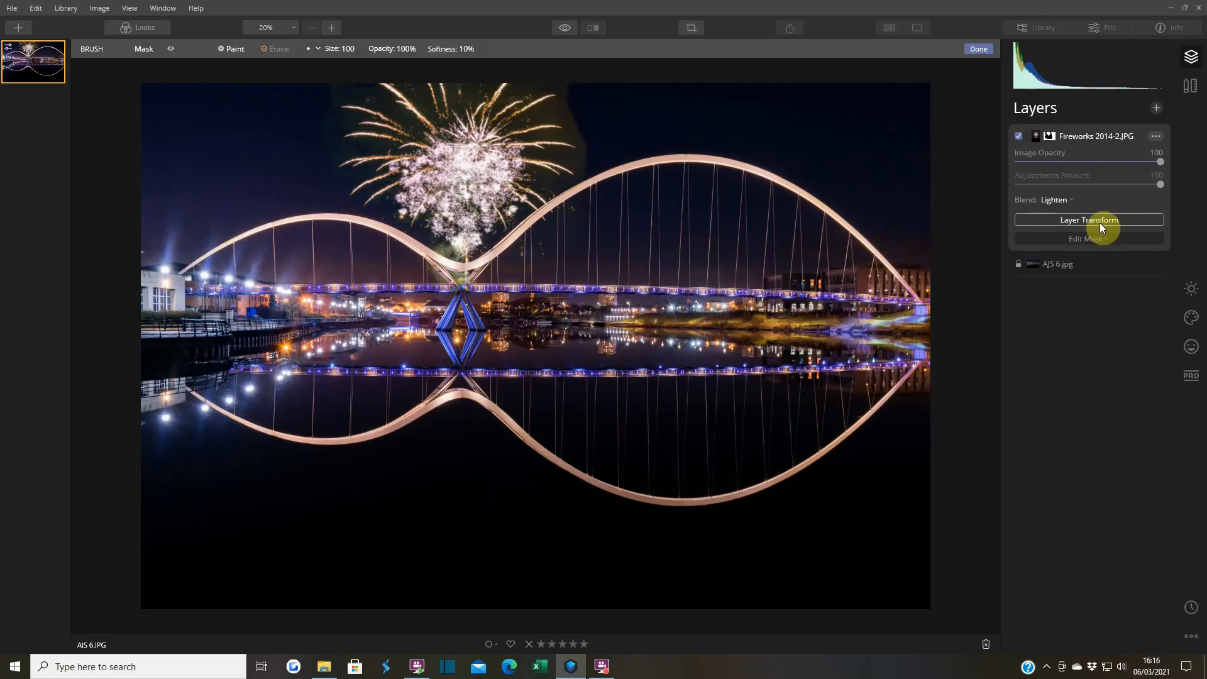
{"action": "left_click", "coordinate": [977, 48]}
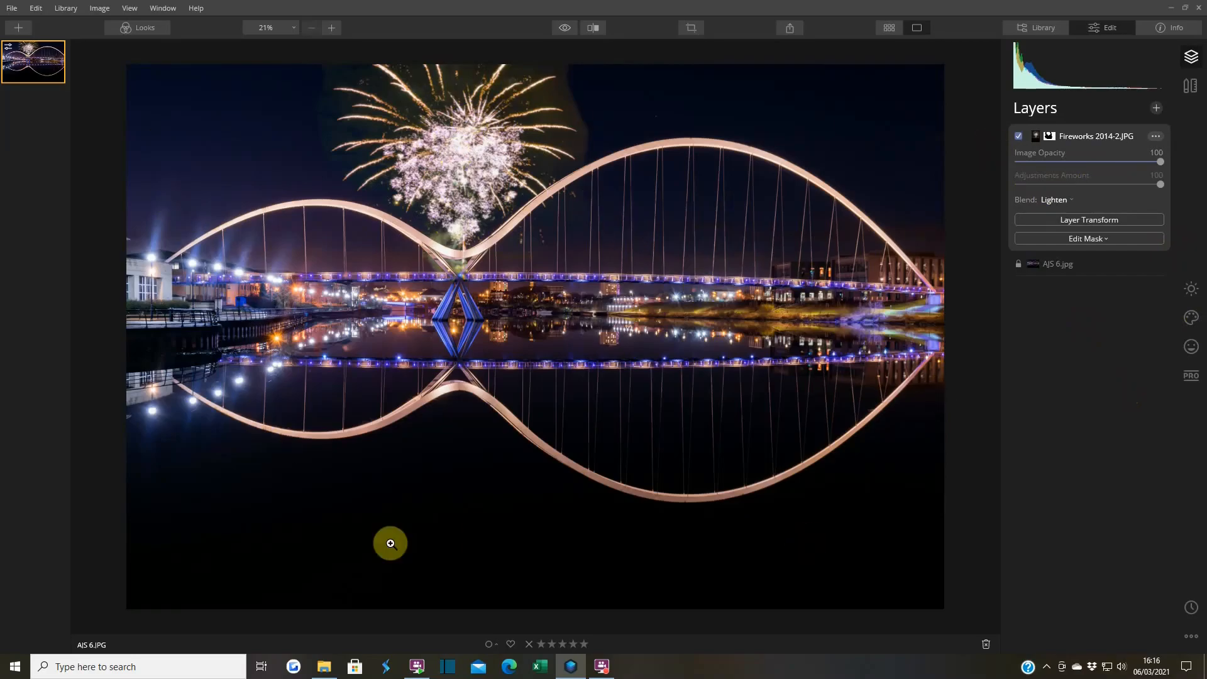
- Adjust the fireworks layer's Light settings to exposure -1.84, highlights 54 and shadows -61
{"action": "left_click", "coordinate": [1187, 292]}
{"action": "left_click", "coordinate": [1023, 151]}
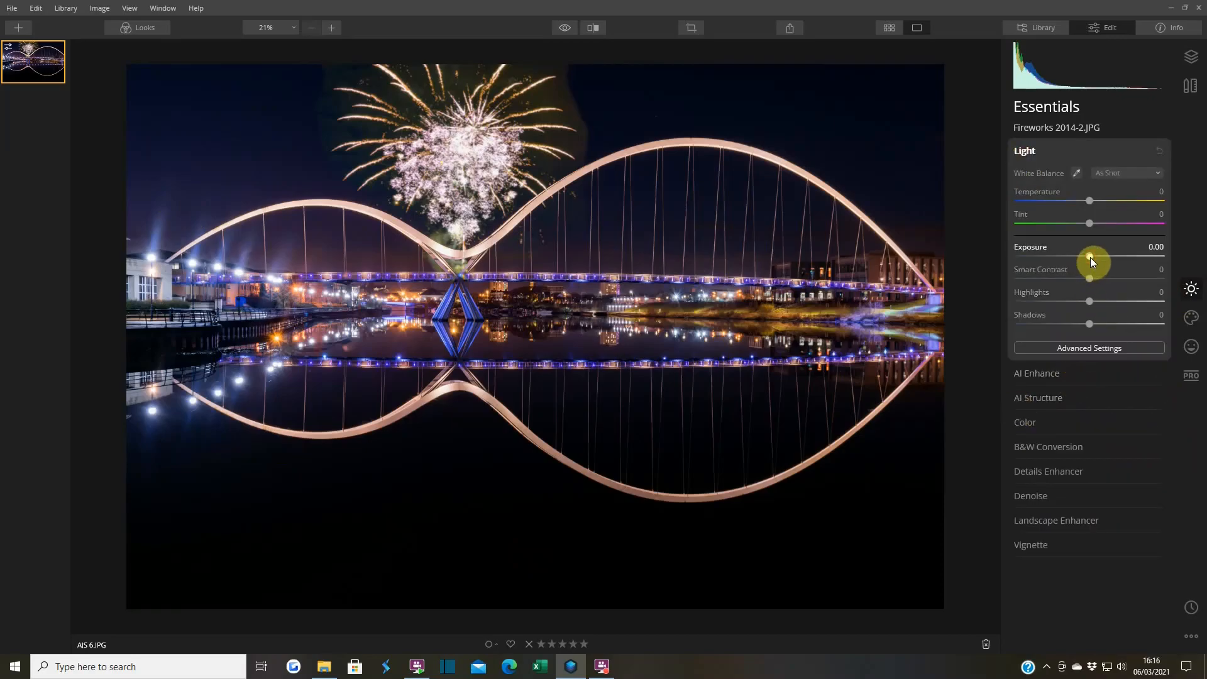
{"action": "left_click_drag", "start_coordinate": [1090, 258], "coordinate": [1062, 258]}
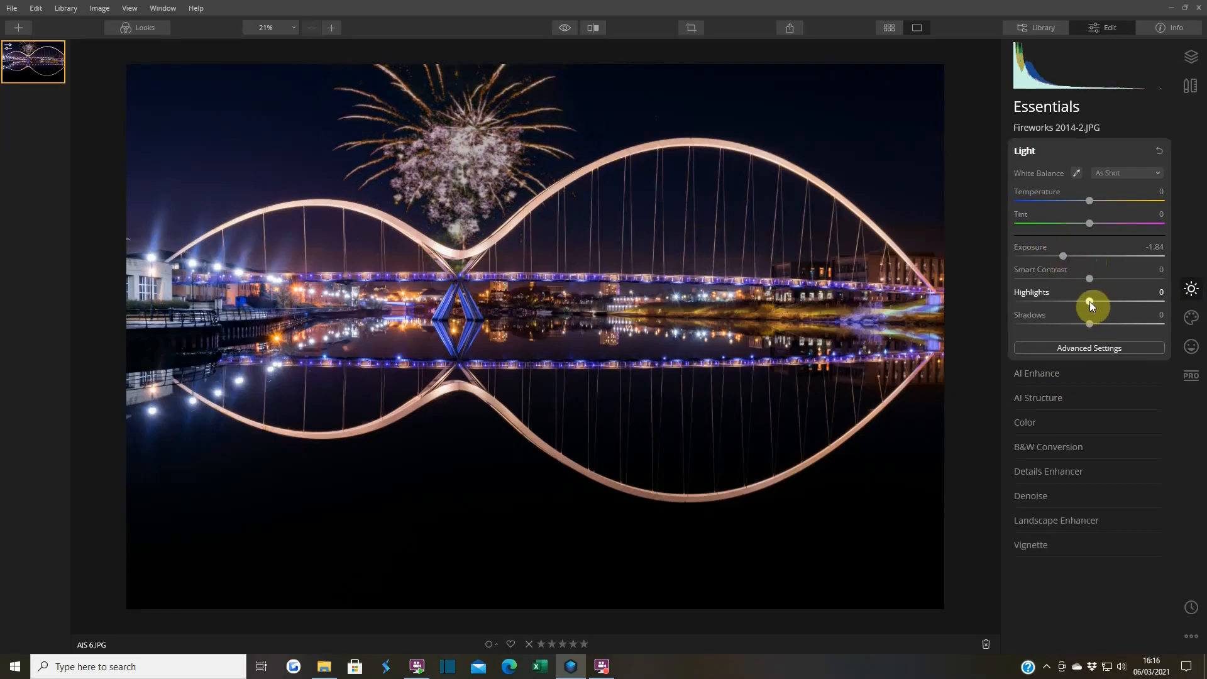
{"action": "left_click_drag", "start_coordinate": [1089, 303], "coordinate": [1129, 301]}
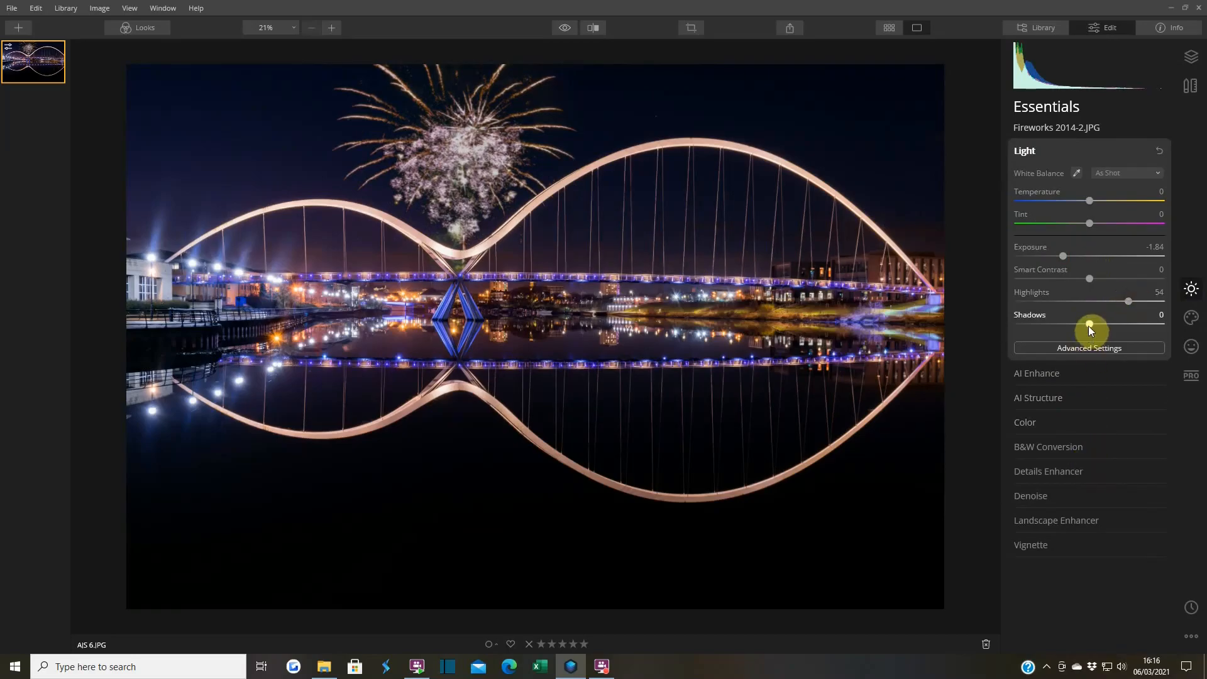
{"action": "left_click_drag", "start_coordinate": [1085, 326], "coordinate": [1117, 323]}
{"action": "left_click_drag", "start_coordinate": [1052, 324], "coordinate": [1046, 324]}
- Examine the sky, the fireworks' edges and the bridge arch at 100% for traces of the layer blend
{"action": "left_click", "coordinate": [553, 155]}
{"action": "left_click_drag", "start_coordinate": [615, 198], "coordinate": [582, 523]}
{"action": "left_click_drag", "start_coordinate": [550, 208], "coordinate": [968, 363]}
{"action": "left_click_drag", "start_coordinate": [369, 334], "coordinate": [692, 326]}
{"action": "left_click_drag", "start_coordinate": [450, 361], "coordinate": [554, 200]}
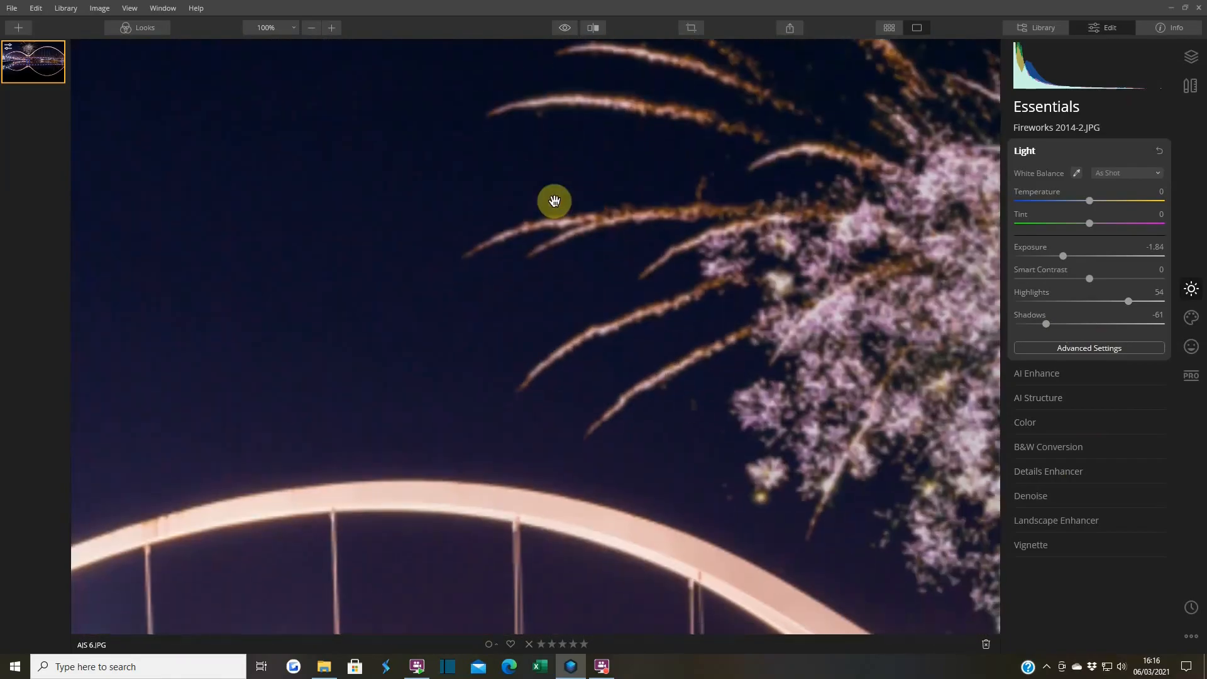
{"action": "left_click_drag", "start_coordinate": [474, 387], "coordinate": [586, 299]}
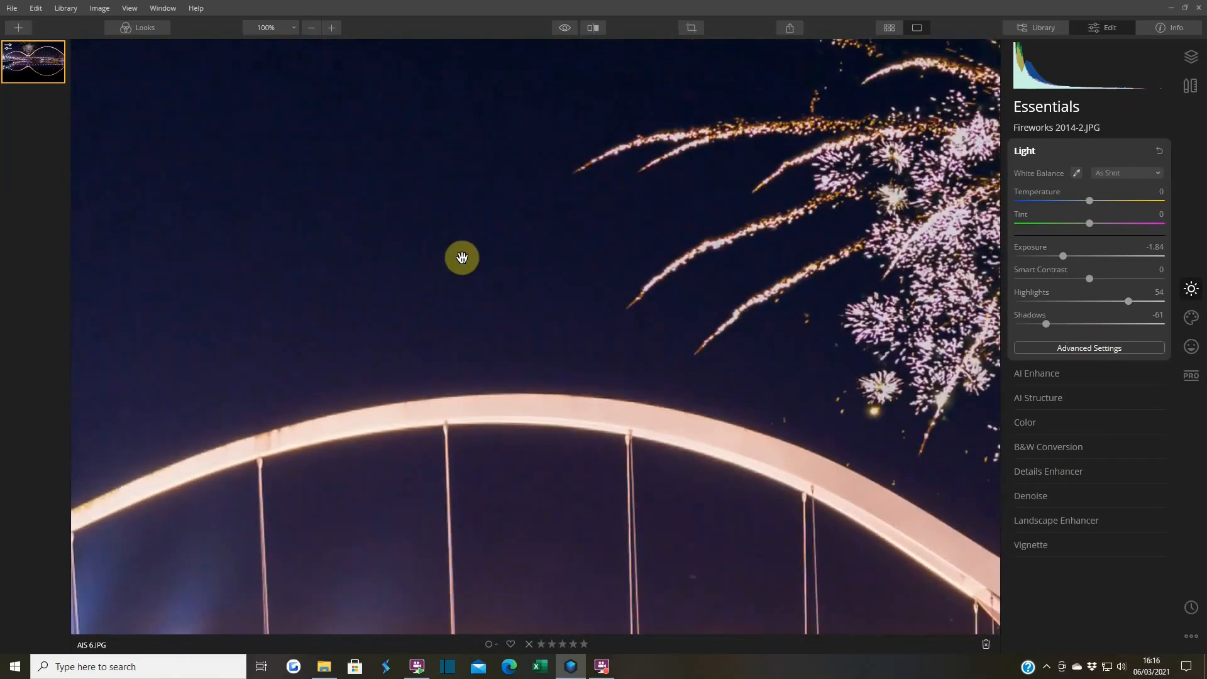
{"action": "left_click_drag", "start_coordinate": [402, 341], "coordinate": [592, 431]}
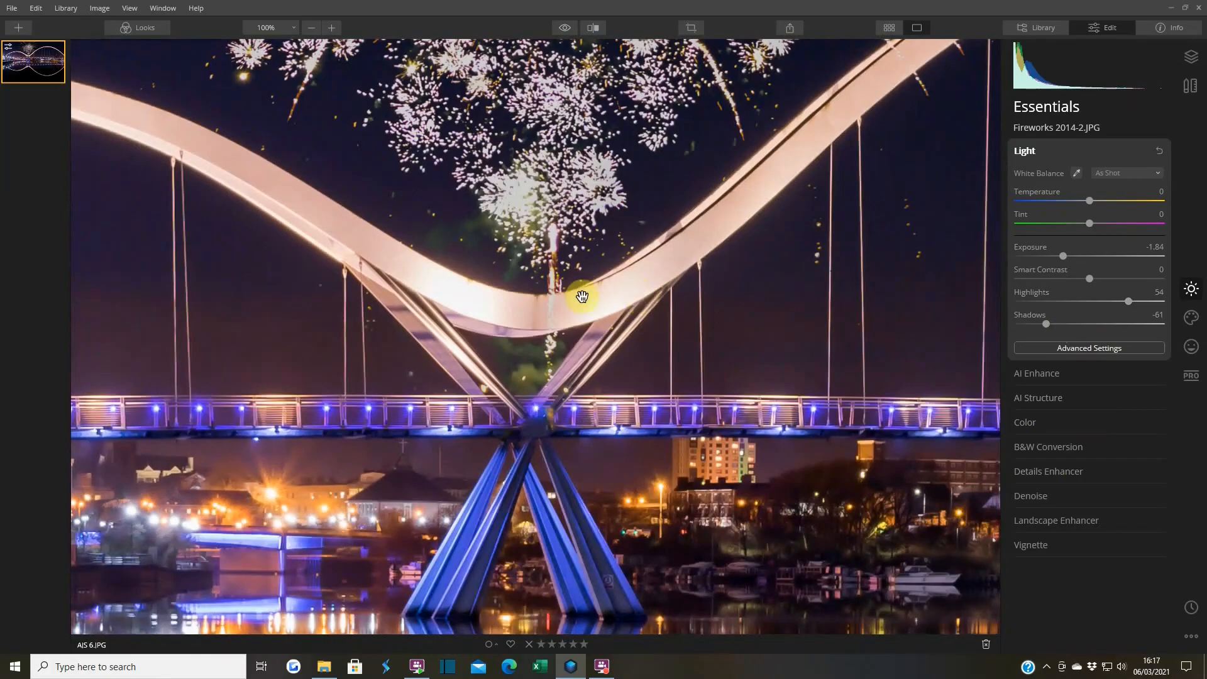
{"action": "left_click_drag", "start_coordinate": [844, 112], "coordinate": [592, 285]}
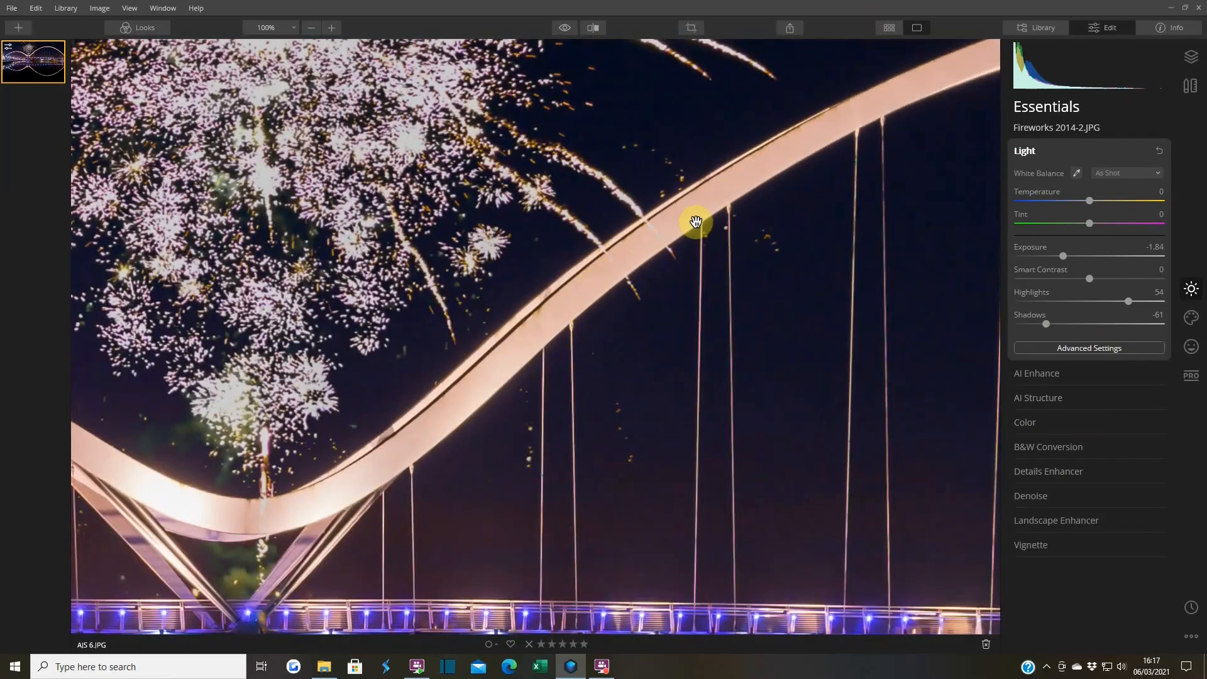
{"action": "left_click", "coordinate": [526, 261]}
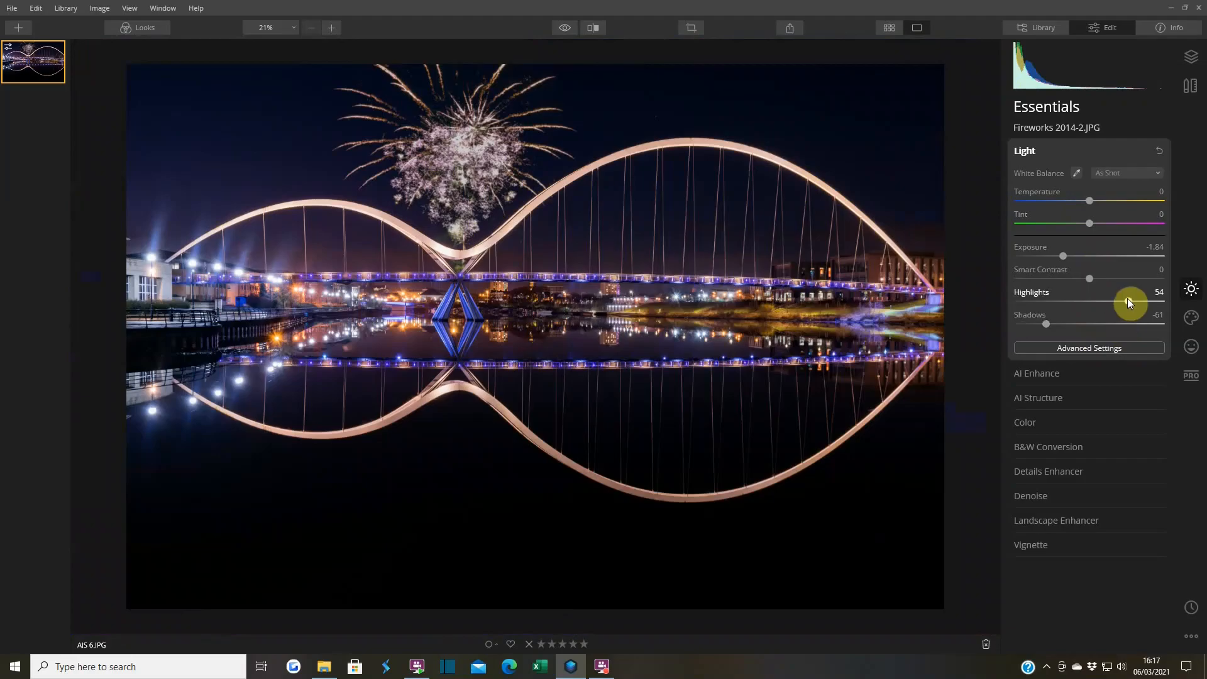
- Raise the fireworks layer's highlights to 100 and whites to 54, and close the Light adjustments
{"action": "left_click_drag", "start_coordinate": [1088, 301], "coordinate": [1118, 302]}
{"action": "left_click", "coordinate": [1092, 348]}
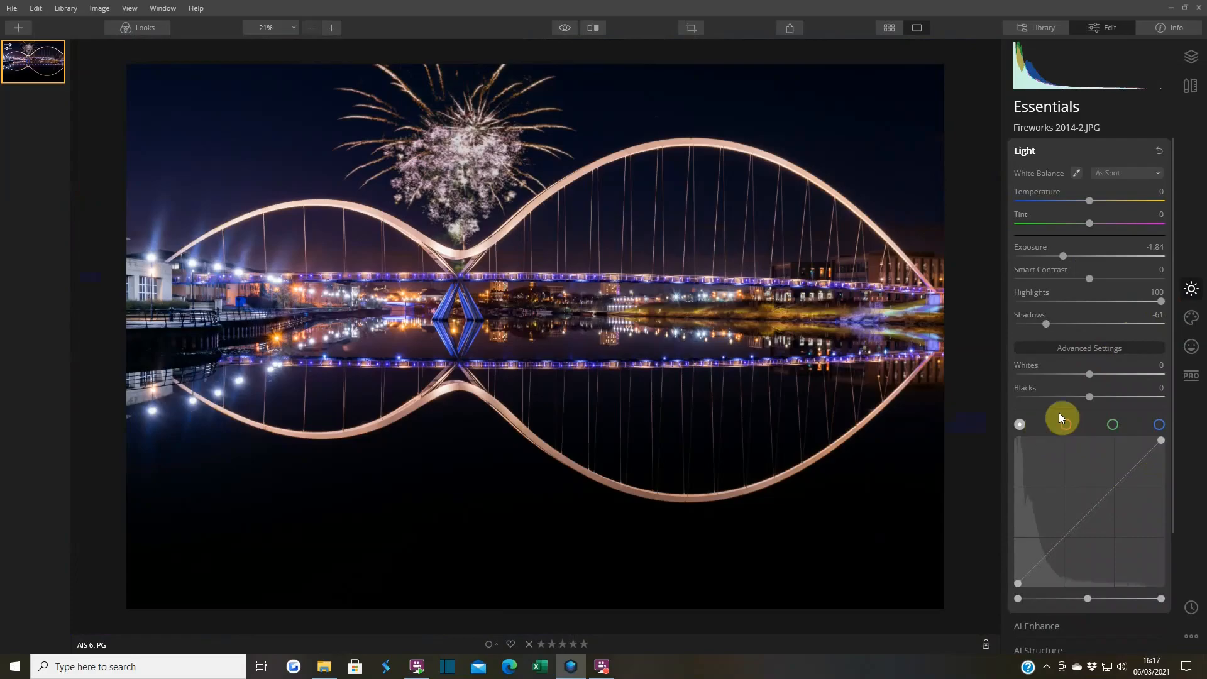
{"action": "left_click_drag", "start_coordinate": [1091, 375], "coordinate": [1107, 377]}
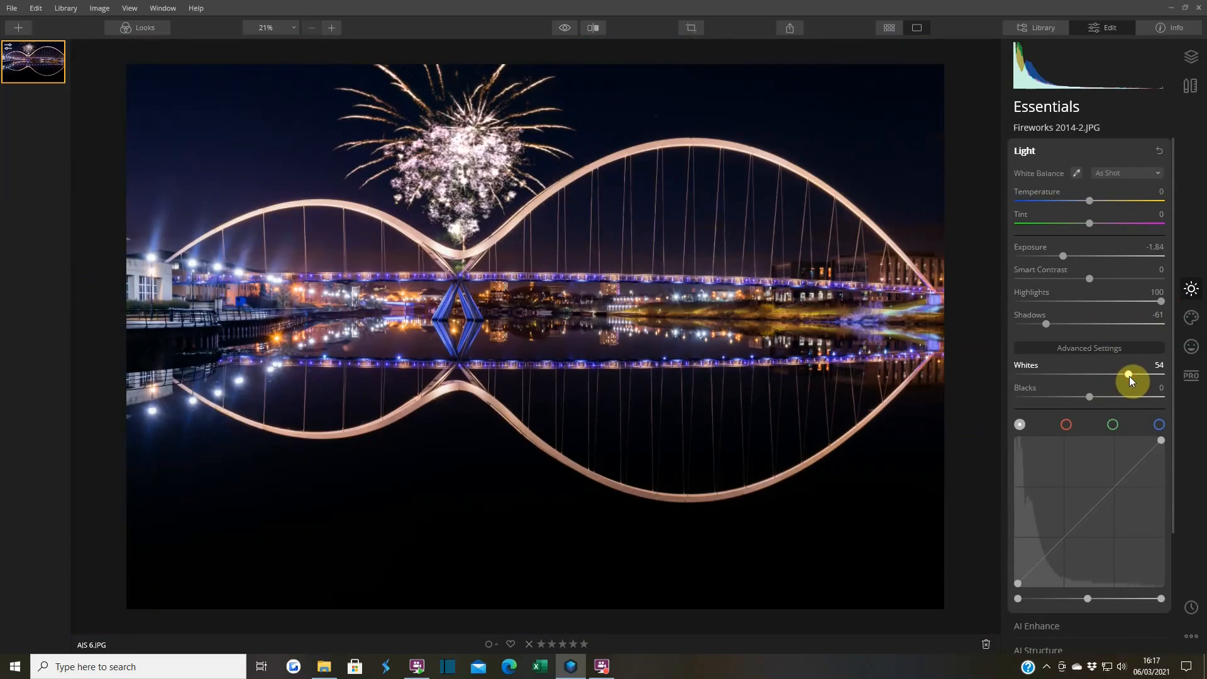
{"action": "left_click", "coordinate": [1018, 151]}
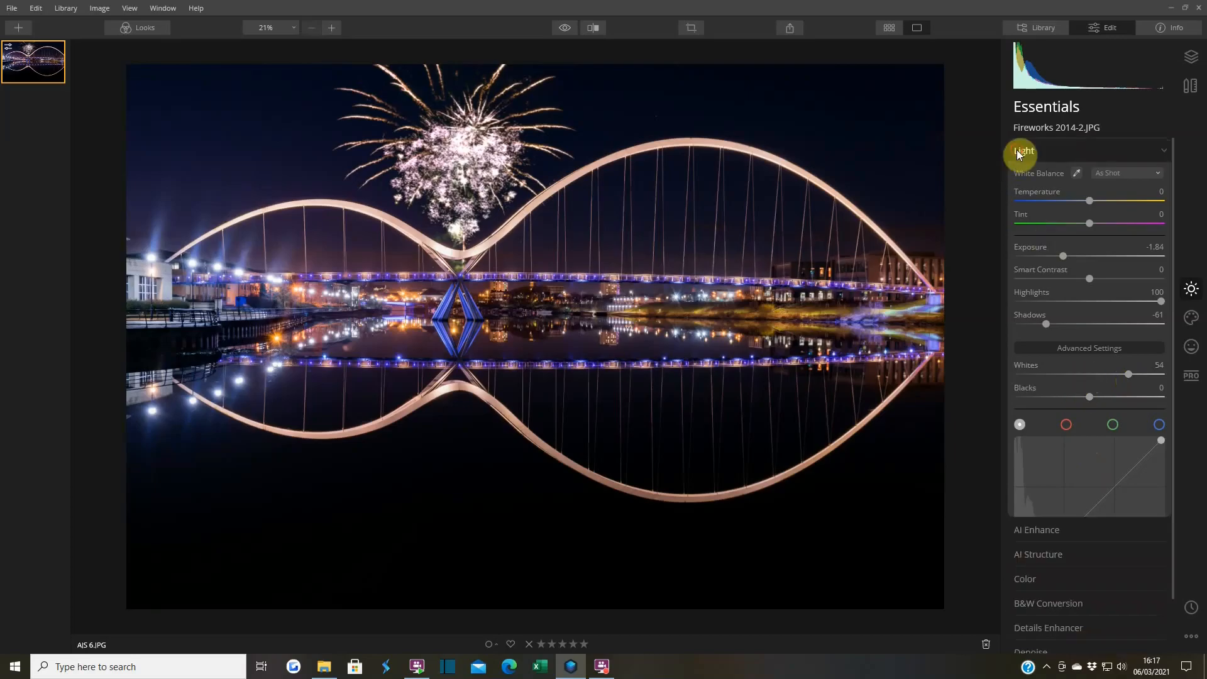
- Open the fireworks layer's mask for brushing and set the brush to 100% opacity and 10% softness
{"action": "left_click", "coordinate": [1192, 60]}
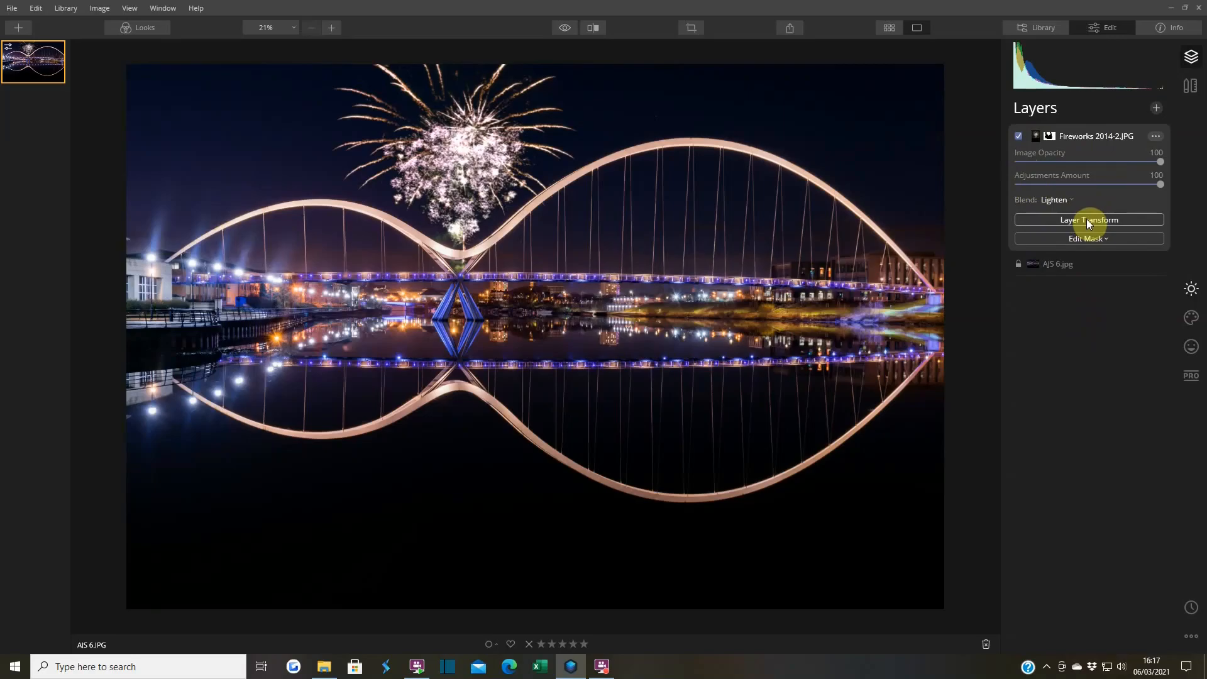
{"action": "left_click", "coordinate": [1089, 238]}
{"action": "left_click", "coordinate": [1051, 254]}
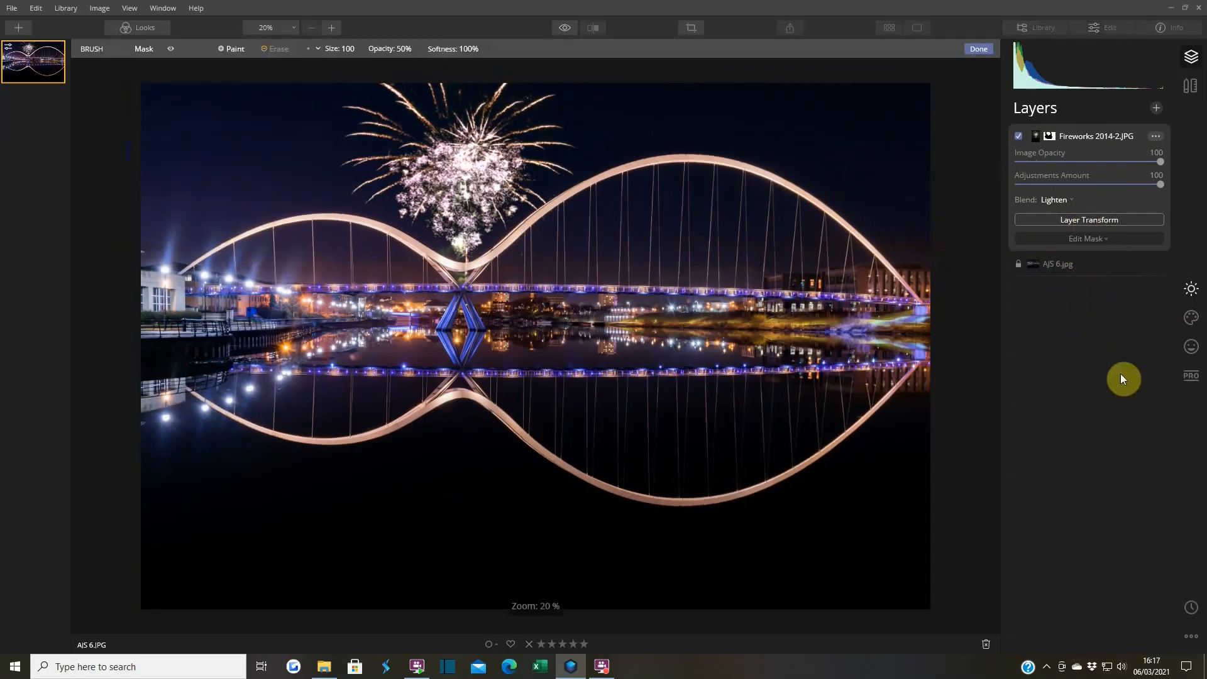
{"action": "left_click", "coordinate": [402, 48]}
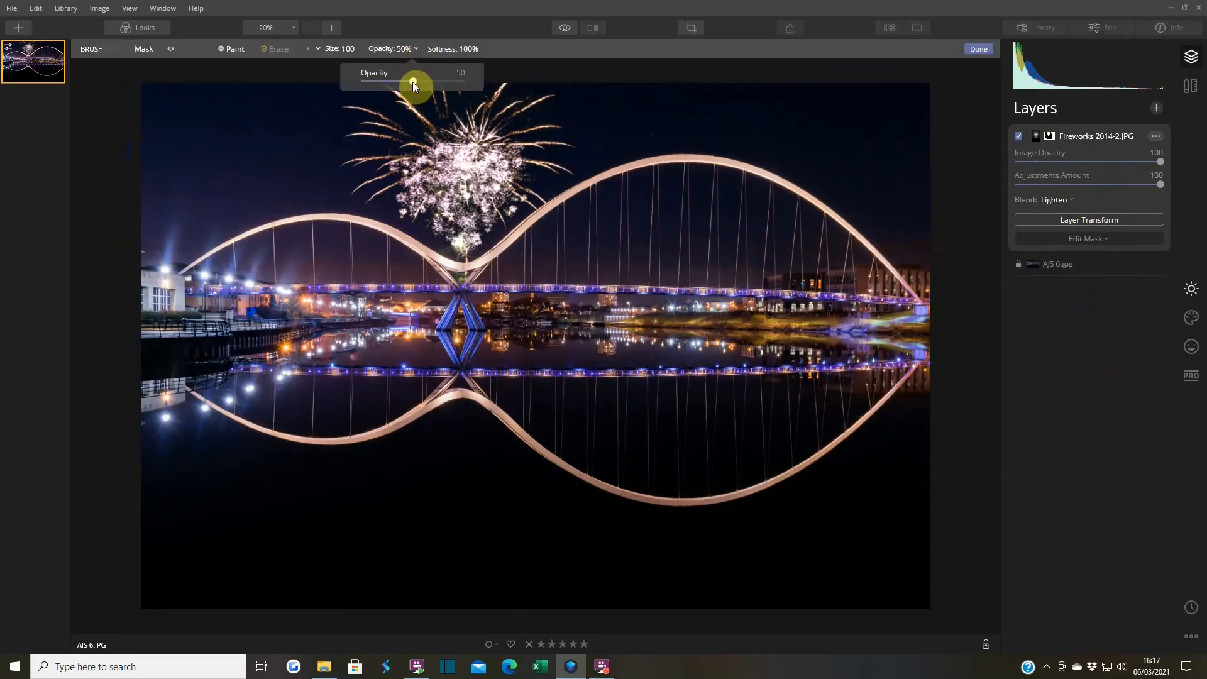
{"action": "left_click_drag", "start_coordinate": [424, 85], "coordinate": [460, 85]}
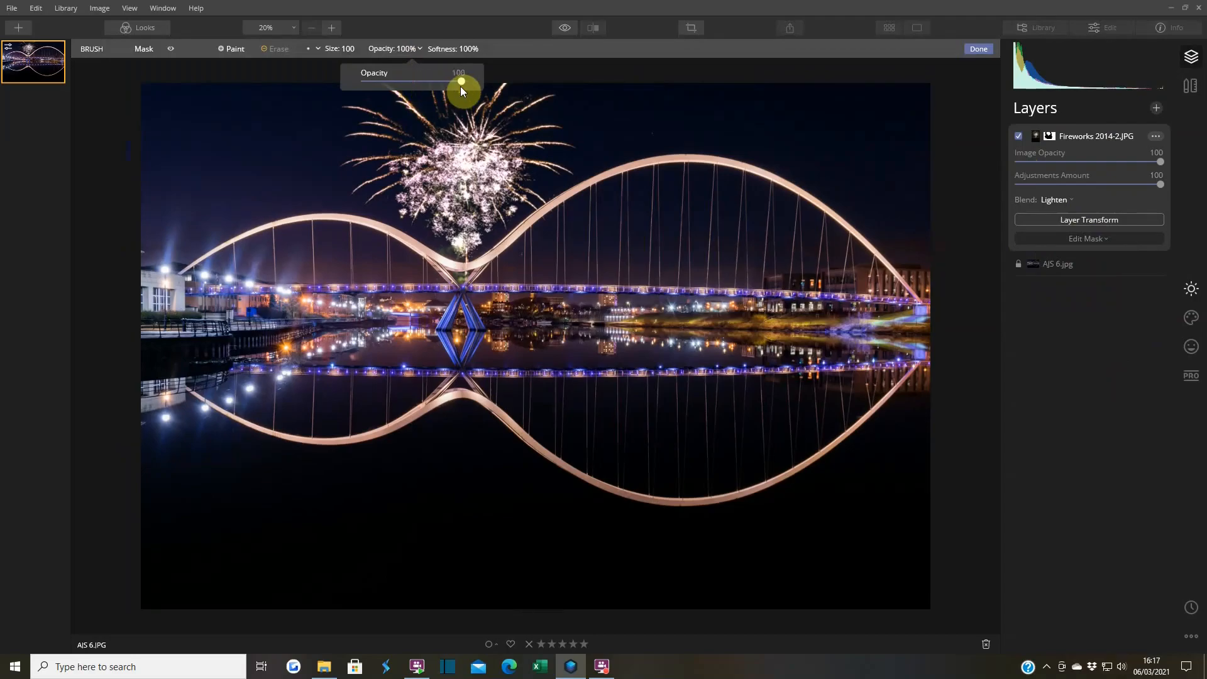
{"action": "left_click", "coordinate": [479, 50]}
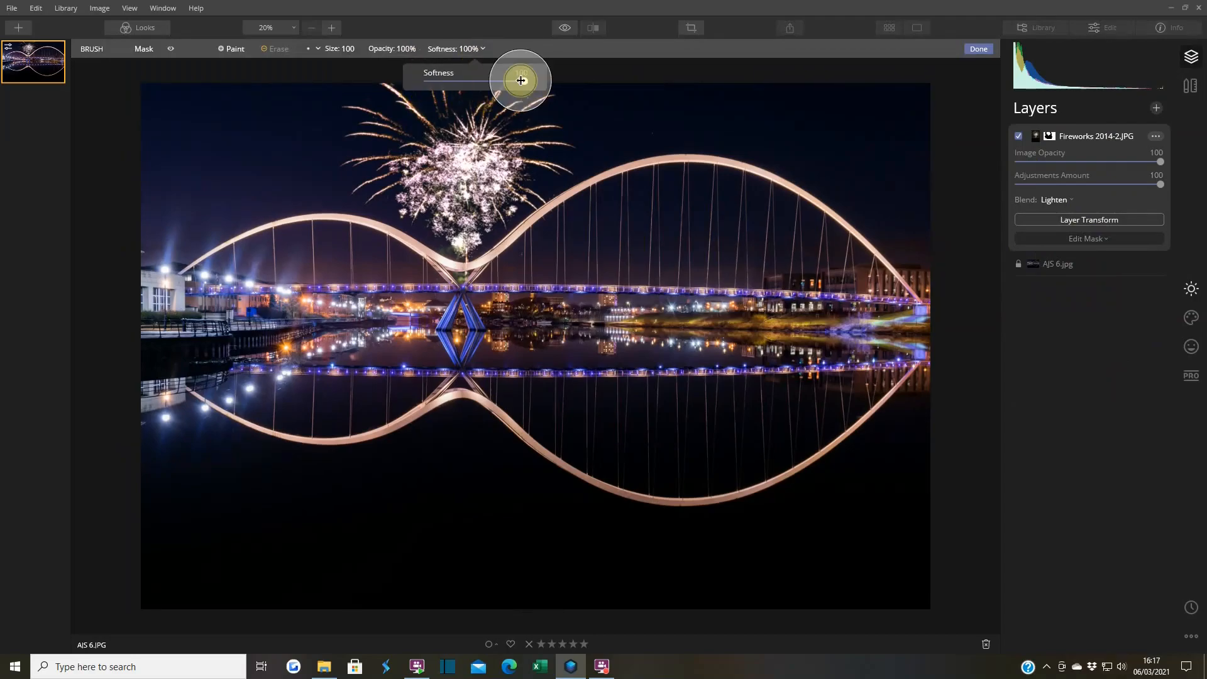
{"action": "left_click_drag", "start_coordinate": [522, 81], "coordinate": [431, 81]}
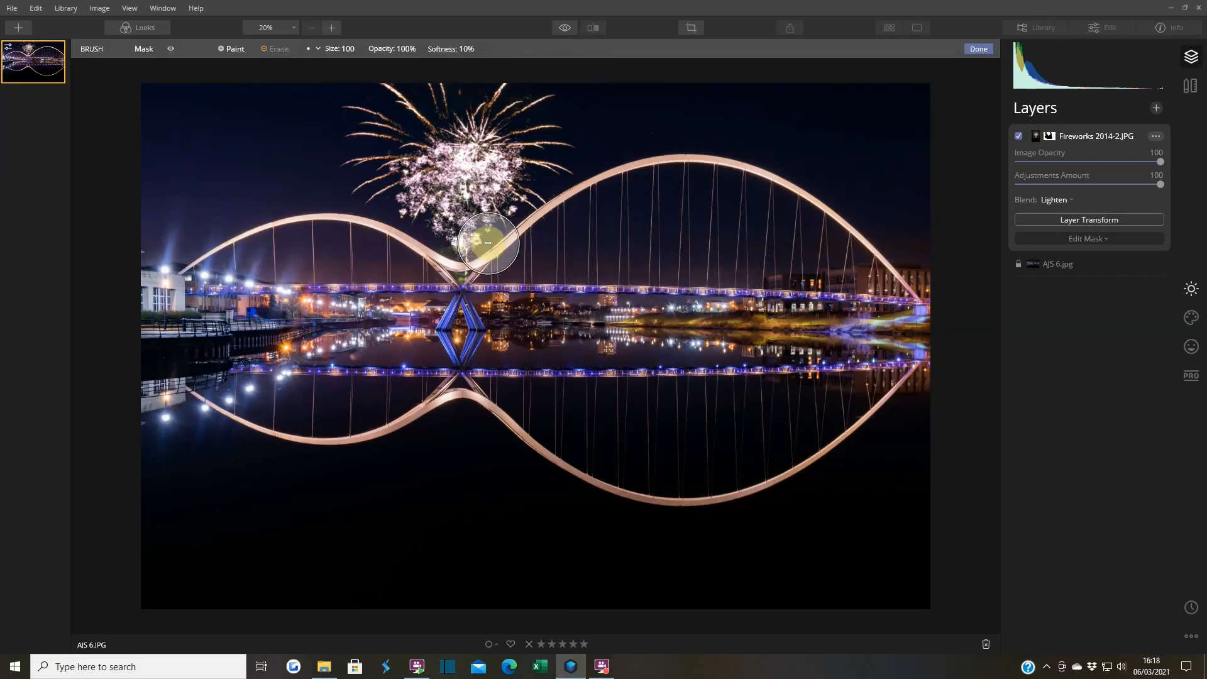
- Erase the fireworks' launch trail where it crosses the low point of the bridge arch, using a brush of size 88
{"action": "left_click", "coordinate": [334, 26]}
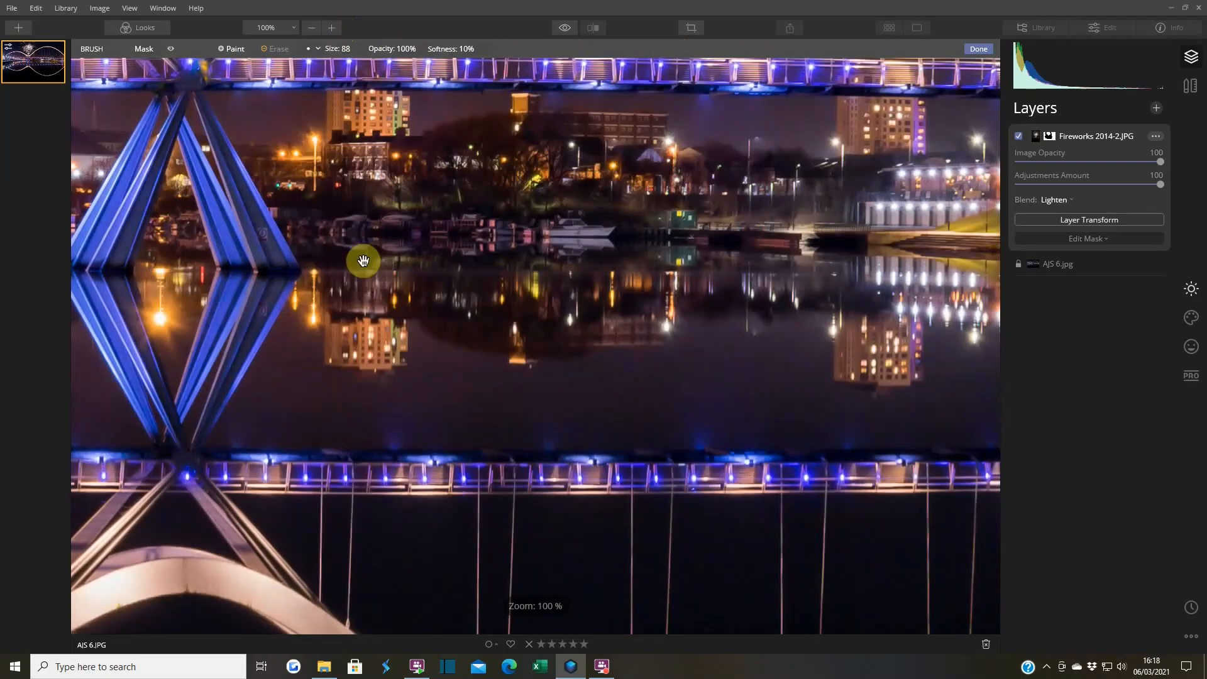
{"action": "left_click_drag", "start_coordinate": [269, 167], "coordinate": [583, 502]}
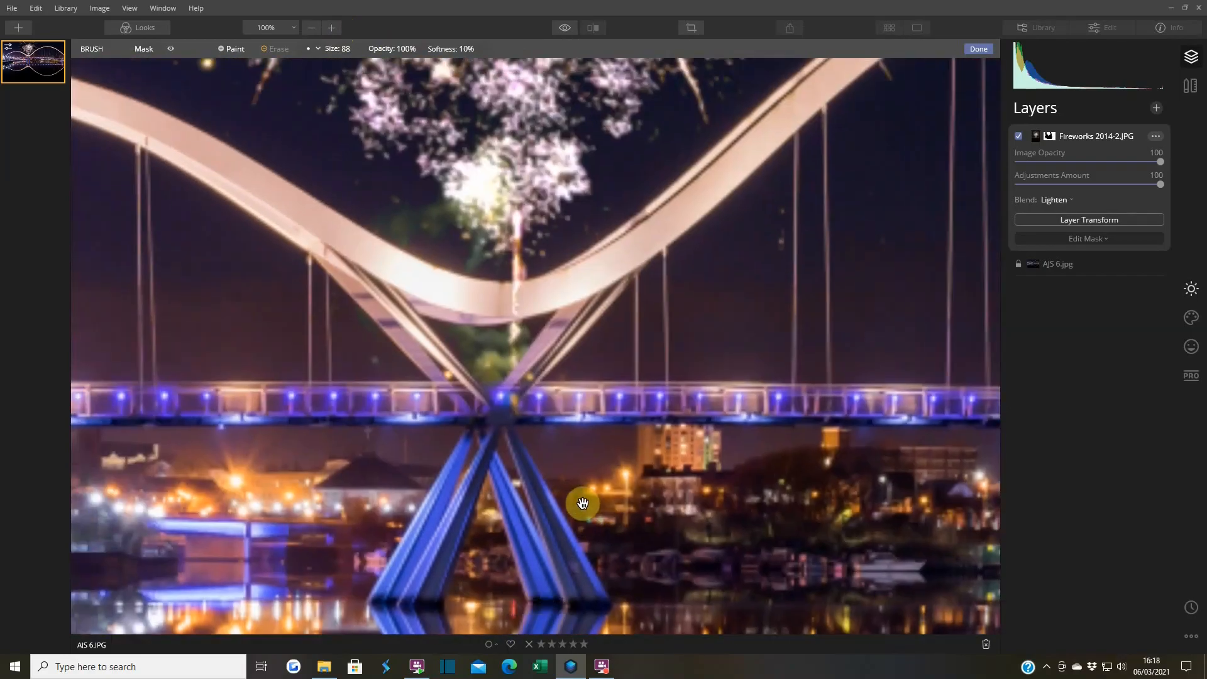
{"action": "left_click", "coordinate": [331, 29]}
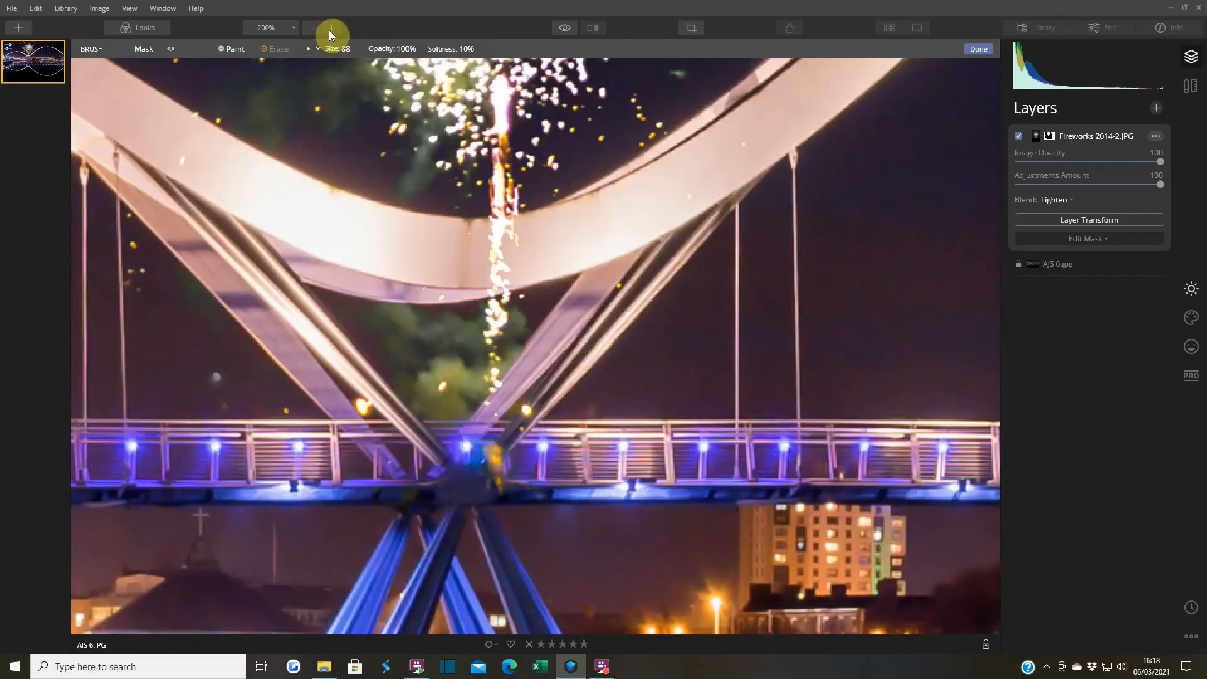
{"action": "left_click", "coordinate": [331, 29]}
{"action": "left_click_drag", "start_coordinate": [334, 181], "coordinate": [413, 283]}
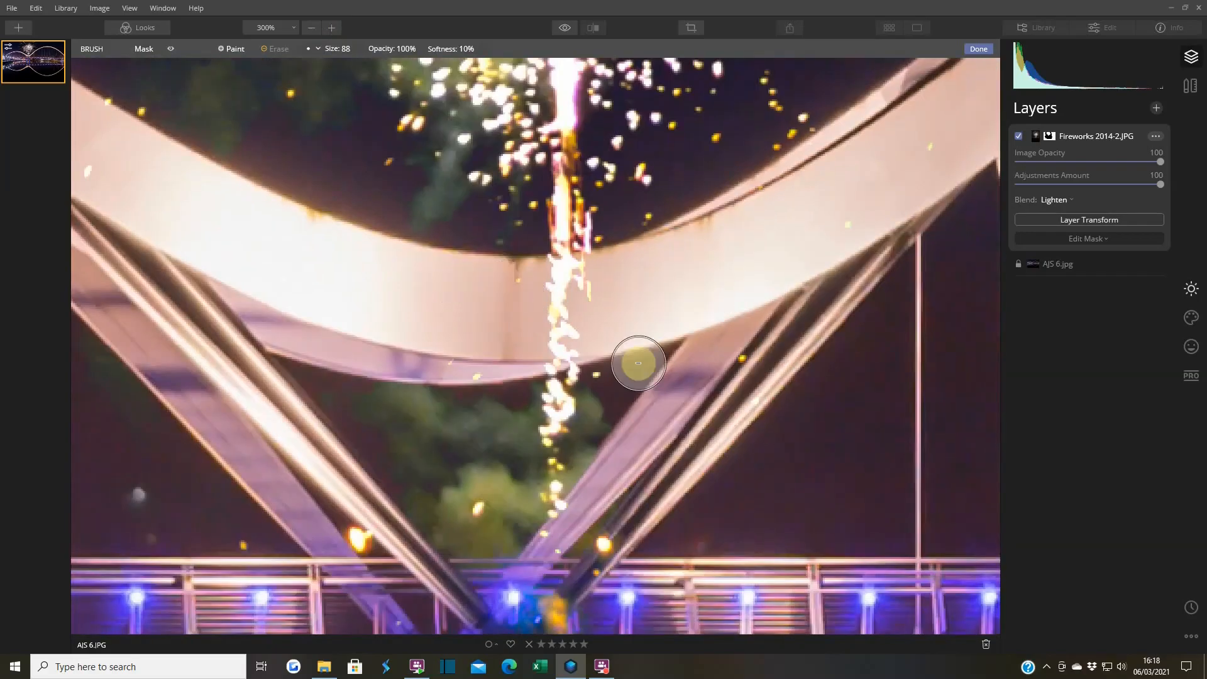
{"action": "mouse_move", "coordinate": [505, 285]}
{"action": "left_mouse_down"}
{"action": "mouse_move", "coordinate": [604, 279]}
{"action": "mouse_move", "coordinate": [546, 287]}
{"action": "left_mouse_up"}
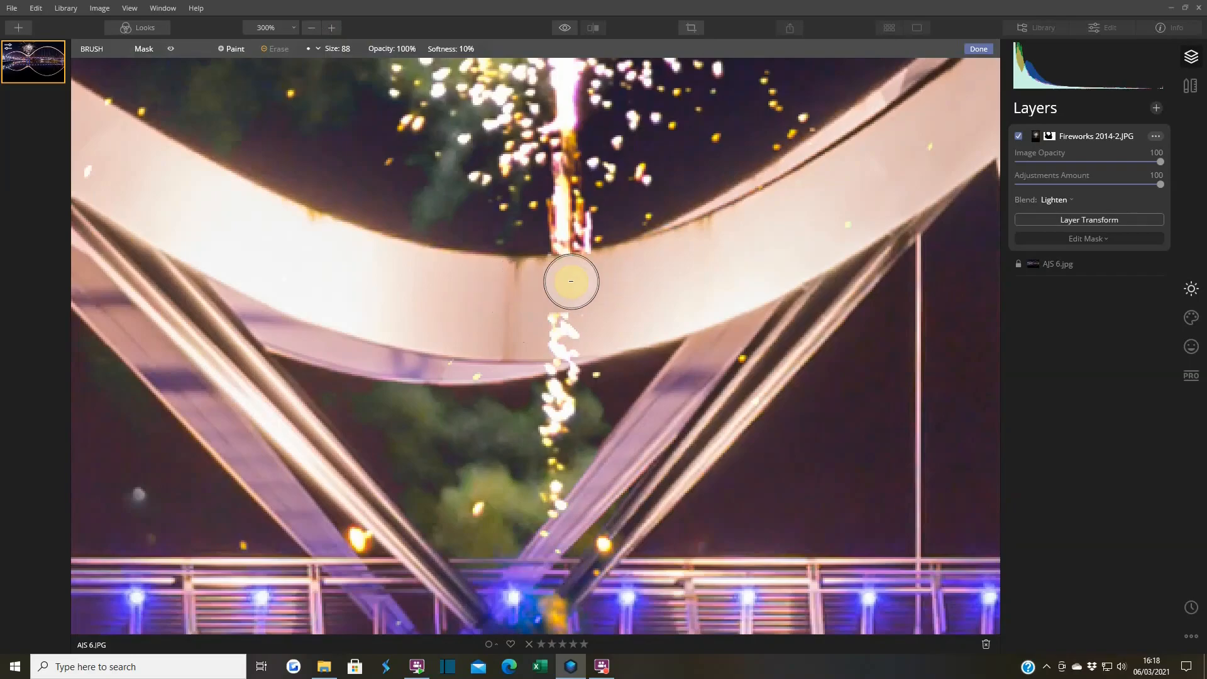
{"action": "mouse_move", "coordinate": [628, 283]}
{"action": "left_mouse_down"}
{"action": "mouse_move", "coordinate": [530, 322]}
{"action": "mouse_move", "coordinate": [563, 322]}
{"action": "mouse_move", "coordinate": [543, 341]}
{"action": "mouse_move", "coordinate": [443, 353]}
{"action": "mouse_move", "coordinate": [606, 328]}
{"action": "mouse_move", "coordinate": [541, 345]}
{"action": "left_mouse_up"}
{"action": "mouse_move", "coordinate": [690, 282]}
{"action": "left_mouse_down"}
{"action": "mouse_move", "coordinate": [749, 271]}
{"action": "mouse_move", "coordinate": [806, 200]}
{"action": "mouse_move", "coordinate": [722, 407]}
{"action": "mouse_move", "coordinate": [566, 579]}
{"action": "mouse_move", "coordinate": [604, 499]}
{"action": "mouse_move", "coordinate": [547, 560]}
{"action": "mouse_move", "coordinate": [614, 503]}
{"action": "mouse_move", "coordinate": [551, 587]}
{"action": "left_mouse_up"}
{"action": "left_click_drag", "start_coordinate": [304, 272], "coordinate": [621, 352]}
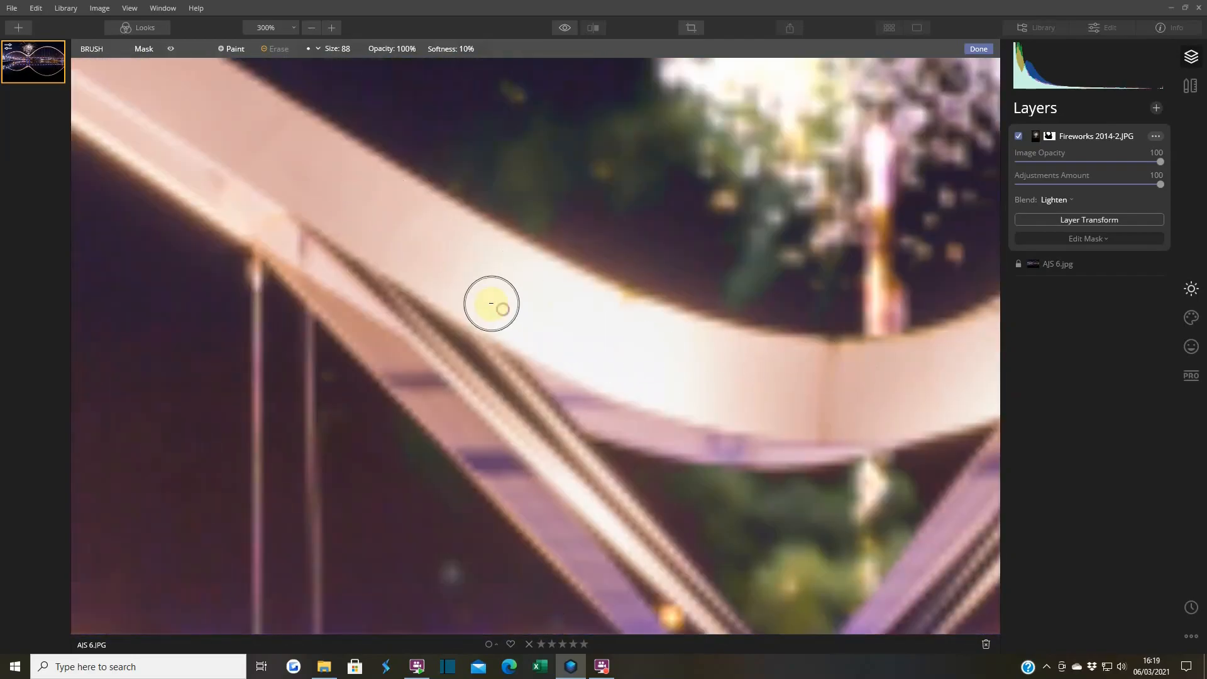
- Show the mask overlay around the bridge's central deck junction and enlarge the eraser brush to size 256
{"action": "left_click_drag", "start_coordinate": [560, 482], "coordinate": [349, 135]}
{"action": "scroll", "coordinate": [745, 162], "scroll_direction": "down", "scroll_amount": 5}
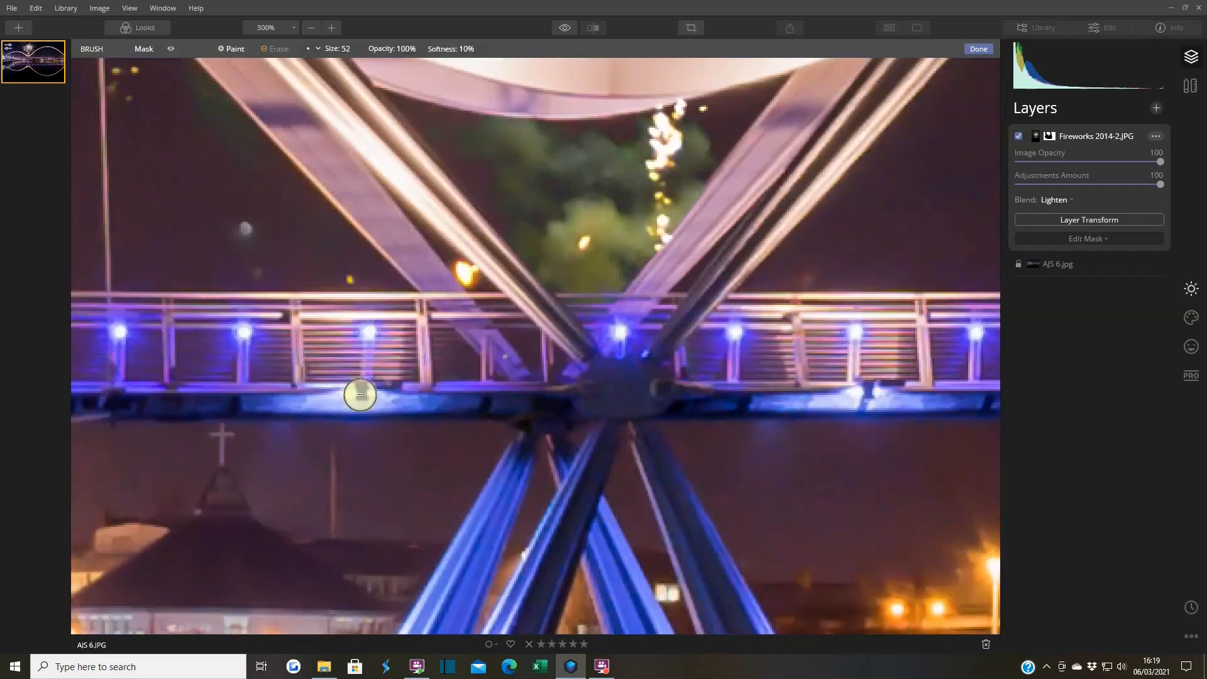
{"action": "left_click_drag", "start_coordinate": [669, 471], "coordinate": [742, 113]}
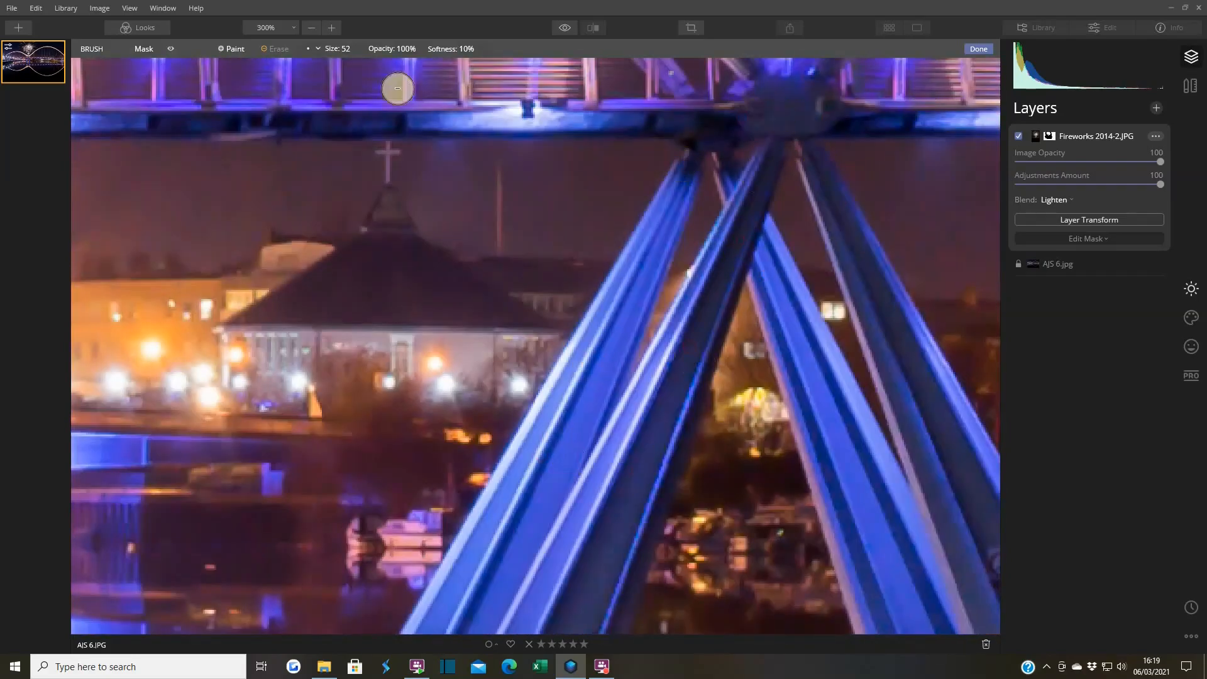
{"action": "left_click", "coordinate": [170, 49]}
{"action": "scroll", "coordinate": [581, 426], "scroll_direction": "up", "scroll_amount": 2}
{"action": "mouse_move", "coordinate": [647, 279]}
{"action": "left_mouse_down"}
{"action": "mouse_move", "coordinate": [583, 460]}
{"action": "mouse_move", "coordinate": [488, 269]}
{"action": "mouse_move", "coordinate": [786, 170]}
{"action": "left_mouse_up"}
{"action": "scroll", "coordinate": [580, 427], "scroll_direction": "up", "scroll_amount": 16}
{"action": "scroll", "coordinate": [786, 170], "scroll_direction": "down", "scroll_amount": 2}
{"action": "left_click_drag", "start_coordinate": [846, 170], "coordinate": [696, 289]}
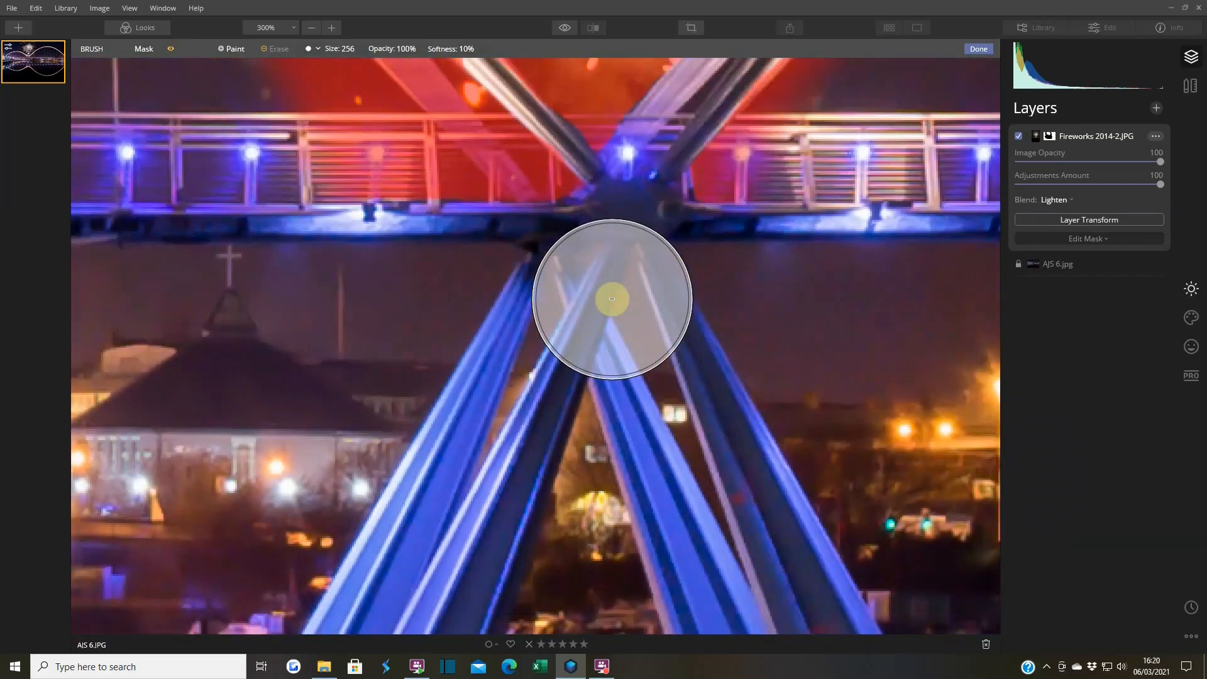
- Erase the masked-in fireworks picture from the central arch, its crossing struts and the deck
{"action": "left_click_drag", "start_coordinate": [611, 299], "coordinate": [698, 492]}
{"action": "scroll", "coordinate": [439, 205], "scroll_direction": "down", "scroll_amount": 12}
{"action": "left_click_drag", "start_coordinate": [318, 85], "coordinate": [616, 377]}
{"action": "mouse_move", "coordinate": [591, 277]}
{"action": "left_mouse_down"}
{"action": "mouse_move", "coordinate": [407, 99]}
{"action": "mouse_move", "coordinate": [448, 234]}
{"action": "left_mouse_up"}
{"action": "mouse_move", "coordinate": [477, 195]}
{"action": "left_mouse_down"}
{"action": "mouse_move", "coordinate": [711, 237]}
{"action": "mouse_move", "coordinate": [848, 153]}
{"action": "mouse_move", "coordinate": [935, 239]}
{"action": "mouse_move", "coordinate": [846, 342]}
{"action": "left_mouse_up"}
{"action": "left_click_drag", "start_coordinate": [893, 270], "coordinate": [694, 449]}
{"action": "mouse_move", "coordinate": [798, 280]}
{"action": "left_mouse_down"}
{"action": "mouse_move", "coordinate": [849, 303]}
{"action": "mouse_move", "coordinate": [879, 286]}
{"action": "mouse_move", "coordinate": [888, 353]}
{"action": "mouse_move", "coordinate": [688, 574]}
{"action": "left_mouse_up"}
{"action": "left_click_drag", "start_coordinate": [920, 295], "coordinate": [521, 544]}
{"action": "left_click_drag", "start_coordinate": [296, 567], "coordinate": [778, 244]}
{"action": "mouse_move", "coordinate": [894, 96]}
{"action": "left_mouse_down"}
{"action": "mouse_move", "coordinate": [802, 185]}
{"action": "mouse_move", "coordinate": [491, 422]}
{"action": "mouse_move", "coordinate": [496, 398]}
{"action": "mouse_move", "coordinate": [638, 276]}
{"action": "left_mouse_up"}
- Alternate between painting and erasing to clean up the mask edge along the bridge arch
{"action": "left_click", "coordinate": [231, 50]}
{"action": "key", "text": "x"}
{"action": "left_click_drag", "start_coordinate": [516, 569], "coordinate": [789, 283]}
{"action": "key", "text": "bracketright"}
{"action": "key", "text": "bracketright"}
{"action": "mouse_move", "coordinate": [907, 100]}
{"action": "left_mouse_down"}
{"action": "mouse_move", "coordinate": [774, 329]}
{"action": "mouse_move", "coordinate": [750, 340]}
{"action": "mouse_move", "coordinate": [895, 152]}
{"action": "left_mouse_up"}
{"action": "left_click_drag", "start_coordinate": [884, 161], "coordinate": [551, 498]}
{"action": "mouse_move", "coordinate": [586, 420]}
{"action": "left_mouse_down"}
{"action": "mouse_move", "coordinate": [847, 205]}
{"action": "mouse_move", "coordinate": [700, 417]}
{"action": "mouse_move", "coordinate": [889, 232]}
{"action": "mouse_move", "coordinate": [731, 352]}
{"action": "mouse_move", "coordinate": [650, 477]}
{"action": "mouse_move", "coordinate": [932, 280]}
{"action": "mouse_move", "coordinate": [544, 529]}
{"action": "left_mouse_up"}
{"action": "key", "text": "space"}
{"action": "mouse_move", "coordinate": [455, 535]}
{"action": "left_mouse_down"}
{"action": "mouse_move", "coordinate": [830, 318]}
{"action": "mouse_move", "coordinate": [474, 549]}
{"action": "left_mouse_up"}
{"action": "key", "text": "space"}
{"action": "left_click_drag", "start_coordinate": [519, 511], "coordinate": [678, 310]}
- Refine the mask along the thin suspension cables with a small brush, painting back the sky beside them at size 22
{"action": "key", "text": "bracketleft"}
{"action": "key", "text": "bracketleft"}
{"action": "key", "text": "bracketleft"}
{"action": "key", "text": "bracketleft"}
{"action": "key", "text": "bracketleft"}
{"action": "key", "text": "bracketleft"}
{"action": "key", "text": "bracketleft"}
{"action": "key", "text": "bracketleft"}
{"action": "left_click_drag", "start_coordinate": [685, 368], "coordinate": [691, 579]}
{"action": "scroll", "coordinate": [605, 484], "scroll_direction": "up", "scroll_amount": 3}
{"action": "left_click_drag", "start_coordinate": [601, 434], "coordinate": [602, 602]}
{"action": "scroll", "coordinate": [605, 484], "scroll_direction": "up", "scroll_amount": 2}
{"action": "key", "text": "bracketright"}
{"action": "key", "text": "bracketright"}
{"action": "key", "text": "space"}
{"action": "mouse_move", "coordinate": [632, 620]}
{"action": "left_mouse_down"}
{"action": "mouse_move", "coordinate": [728, 207]}
{"action": "mouse_move", "coordinate": [696, 366]}
{"action": "mouse_move", "coordinate": [691, 605]}
{"action": "left_mouse_up"}
{"action": "left_click_drag", "start_coordinate": [856, 253], "coordinate": [859, 448]}
{"action": "left_click_drag", "start_coordinate": [863, 451], "coordinate": [883, 77]}
{"action": "left_click_drag", "start_coordinate": [881, 77], "coordinate": [884, 452]}
{"action": "left_click_drag", "start_coordinate": [711, 236], "coordinate": [705, 534]}
{"action": "mouse_move", "coordinate": [705, 528]}
{"action": "left_mouse_down"}
{"action": "mouse_move", "coordinate": [735, 73]}
{"action": "mouse_move", "coordinate": [727, 410]}
{"action": "left_mouse_up"}
{"action": "scroll", "coordinate": [736, 106], "scroll_direction": "down", "scroll_amount": 1}
{"action": "left_click_drag", "start_coordinate": [727, 410], "coordinate": [585, 522]}
{"action": "left_click_drag", "start_coordinate": [752, 143], "coordinate": [763, 436]}
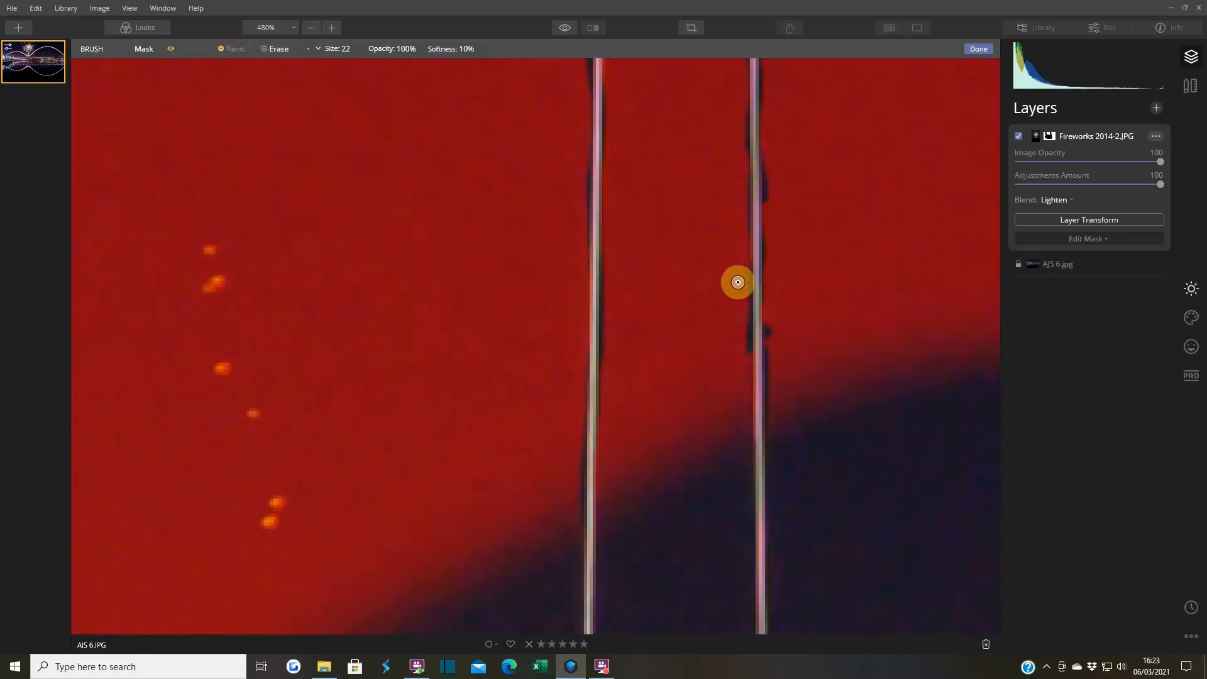
- Erase the leftover masked areas over the outer bridge and water with a much larger brush, keeping the fireworks burst
{"action": "scroll", "coordinate": [530, 394], "scroll_direction": "down", "scroll_amount": 10}
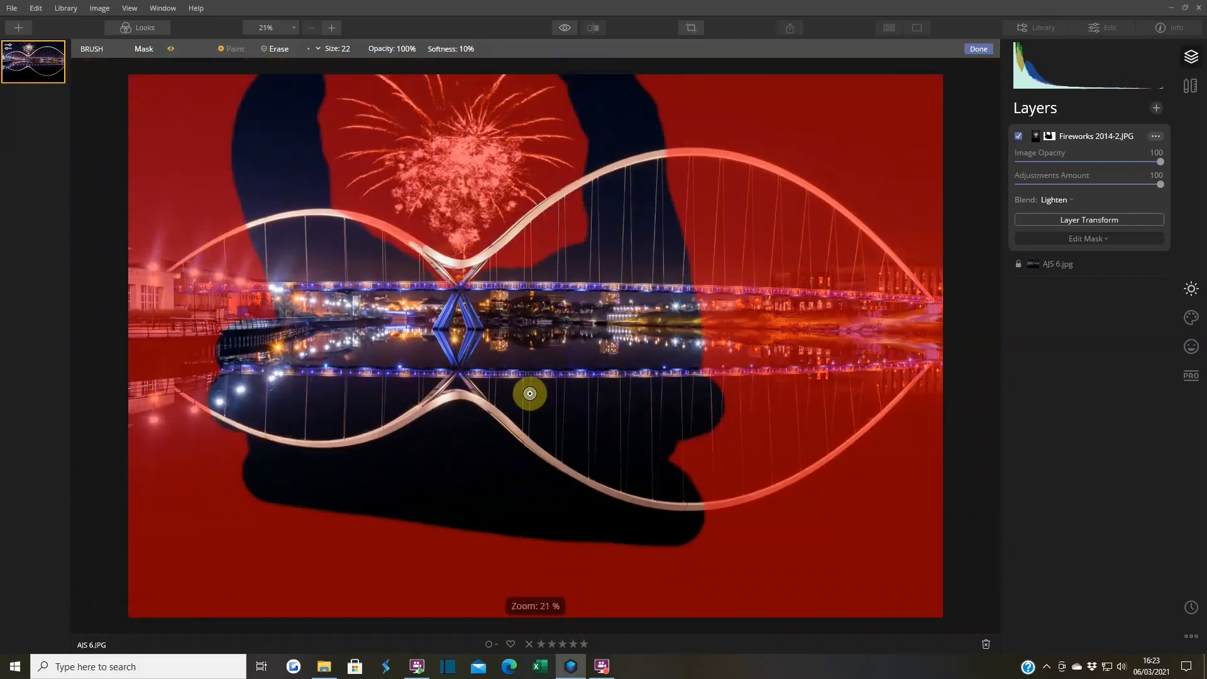
{"action": "key", "text": "bracketright"}
{"action": "key", "text": "bracketright"}
{"action": "key", "text": "bracketright"}
{"action": "key", "text": "bracketright"}
{"action": "key", "text": "bracketright"}
{"action": "key", "text": "bracketright"}
{"action": "key", "text": "bracketright"}
{"action": "key", "text": "bracketright"}
{"action": "key", "text": "bracketright"}
{"action": "key", "text": "bracketright"}
{"action": "mouse_move", "coordinate": [183, 285]}
{"action": "left_mouse_down"}
{"action": "mouse_move", "coordinate": [188, 453]}
{"action": "mouse_move", "coordinate": [350, 468]}
{"action": "left_mouse_up"}
- Erase the leftover mask beneath the left arch and around its cables, finishing with a brush of size 208
{"action": "key", "text": "bracketleft"}
{"action": "key", "text": "bracketleft"}
{"action": "key", "text": "bracketleft"}
{"action": "key", "text": "bracketleft"}
{"action": "key", "text": "bracketleft"}
{"action": "key", "text": "bracketleft"}
{"action": "key", "text": "bracketleft"}
{"action": "key", "text": "bracketleft"}
{"action": "key", "text": "bracketleft"}
{"action": "key", "text": "bracketleft"}
{"action": "scroll", "coordinate": [471, 290], "scroll_direction": "up", "scroll_amount": 10}
{"action": "left_click_drag", "start_coordinate": [386, 324], "coordinate": [931, 603]}
{"action": "mouse_move", "coordinate": [143, 160]}
{"action": "left_mouse_down"}
{"action": "mouse_move", "coordinate": [347, 248]}
{"action": "mouse_move", "coordinate": [566, 407]}
{"action": "mouse_move", "coordinate": [500, 370]}
{"action": "left_mouse_up"}
{"action": "key", "text": "bracketright"}
{"action": "key", "text": "bracketright"}
{"action": "key", "text": "bracketright"}
{"action": "key", "text": "bracketright"}
{"action": "key", "text": "bracketright"}
{"action": "key", "text": "bracketright"}
{"action": "key", "text": "bracketright"}
{"action": "key", "text": "bracketright"}
{"action": "left_click_drag", "start_coordinate": [560, 506], "coordinate": [107, 207]}
{"action": "left_click_drag", "start_coordinate": [329, 426], "coordinate": [143, 163]}
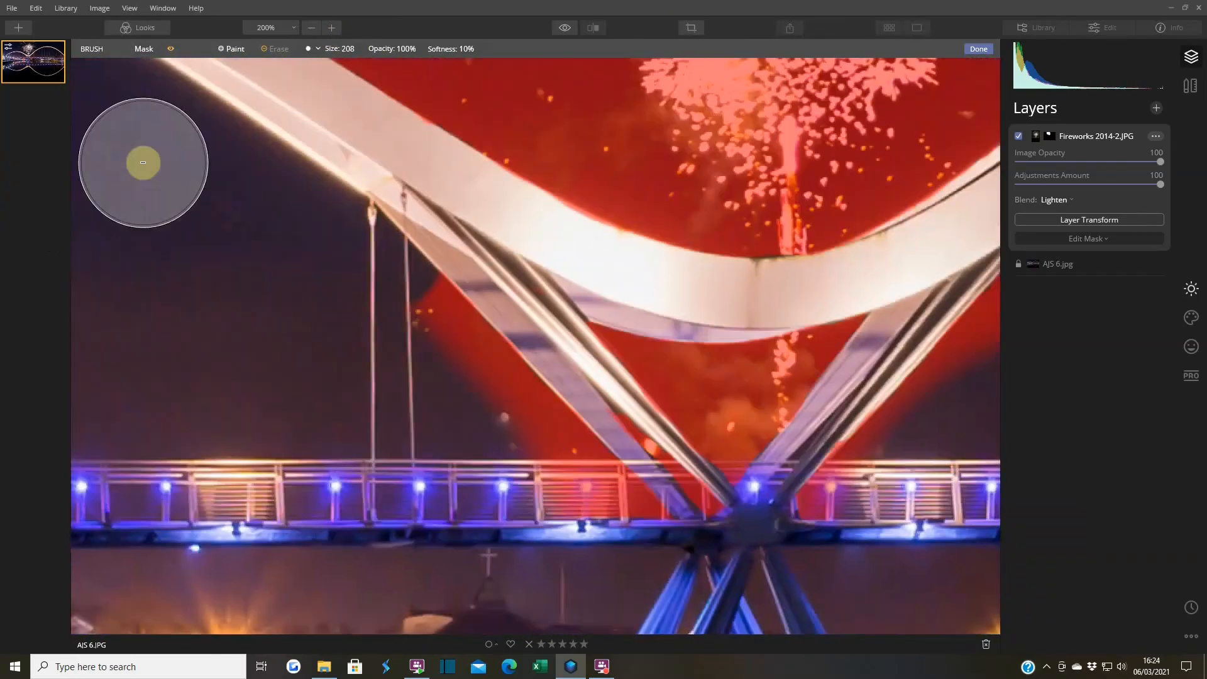
- Clear the remaining mask around the deck and under the right arch, and finish the mask editing
{"action": "mouse_move", "coordinate": [870, 479]}
{"action": "left_mouse_down"}
{"action": "mouse_move", "coordinate": [585, 571]}
{"action": "mouse_move", "coordinate": [349, 622]}
{"action": "left_mouse_up"}
{"action": "left_click_drag", "start_coordinate": [676, 449], "coordinate": [765, 339]}
{"action": "mouse_move", "coordinate": [949, 217]}
{"action": "left_mouse_down"}
{"action": "mouse_move", "coordinate": [651, 240]}
{"action": "mouse_move", "coordinate": [440, 534]}
{"action": "left_mouse_up"}
{"action": "mouse_move", "coordinate": [440, 477]}
{"action": "left_mouse_down"}
{"action": "mouse_move", "coordinate": [813, 321]}
{"action": "mouse_move", "coordinate": [968, 590]}
{"action": "left_mouse_up"}
{"action": "left_click_drag", "start_coordinate": [931, 301], "coordinate": [617, 383]}
{"action": "mouse_move", "coordinate": [725, 358]}
{"action": "left_mouse_down"}
{"action": "mouse_move", "coordinate": [602, 429]}
{"action": "mouse_move", "coordinate": [716, 616]}
{"action": "left_mouse_up"}
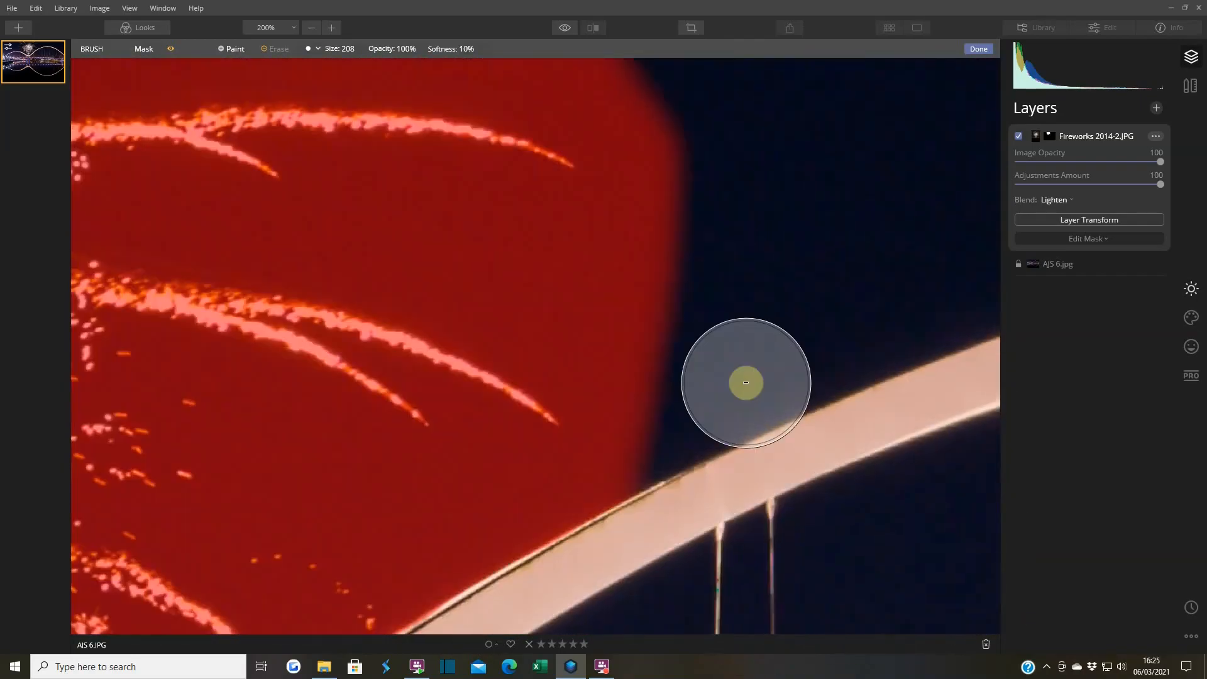
{"action": "left_click_drag", "start_coordinate": [189, 535], "coordinate": [897, 205]}
{"action": "left_click_drag", "start_coordinate": [125, 352], "coordinate": [911, 314]}
{"action": "left_click_drag", "start_coordinate": [409, 325], "coordinate": [226, 232]}
{"action": "left_click", "coordinate": [978, 49]}
- Examine the left arch, its cables and the central junction at 100% for mask flaws
{"action": "left_click", "coordinate": [385, 338]}
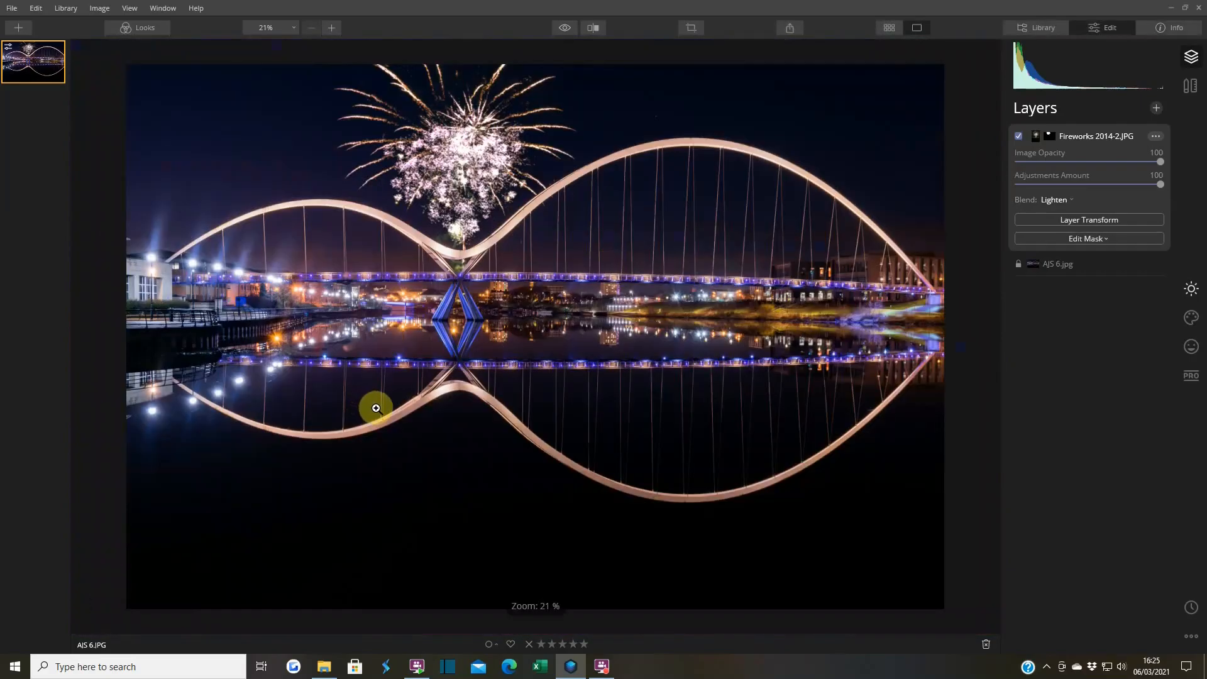
{"action": "left_click", "coordinate": [521, 230]}
{"action": "left_click_drag", "start_coordinate": [328, 266], "coordinate": [295, 282]}
{"action": "left_click_drag", "start_coordinate": [246, 327], "coordinate": [600, 366]}
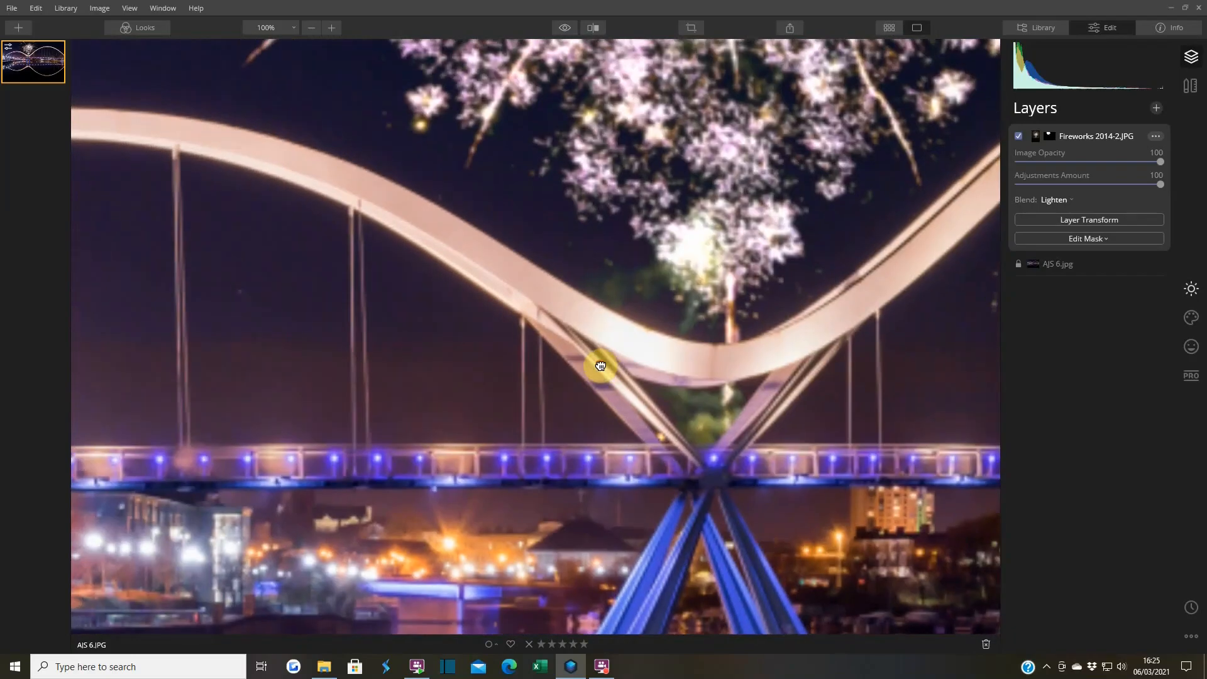
{"action": "left_click", "coordinate": [646, 335]}
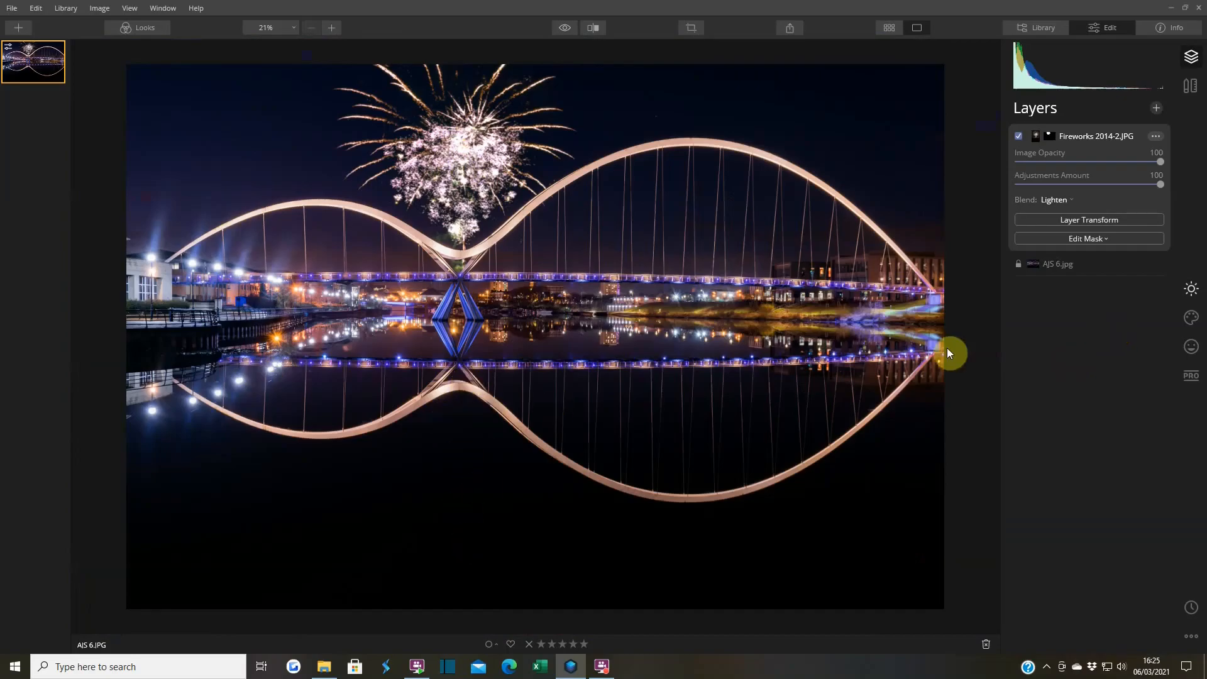
- Add a new image layer from the Fireworks 2014-2 picture
{"action": "left_click", "coordinate": [1156, 108]}
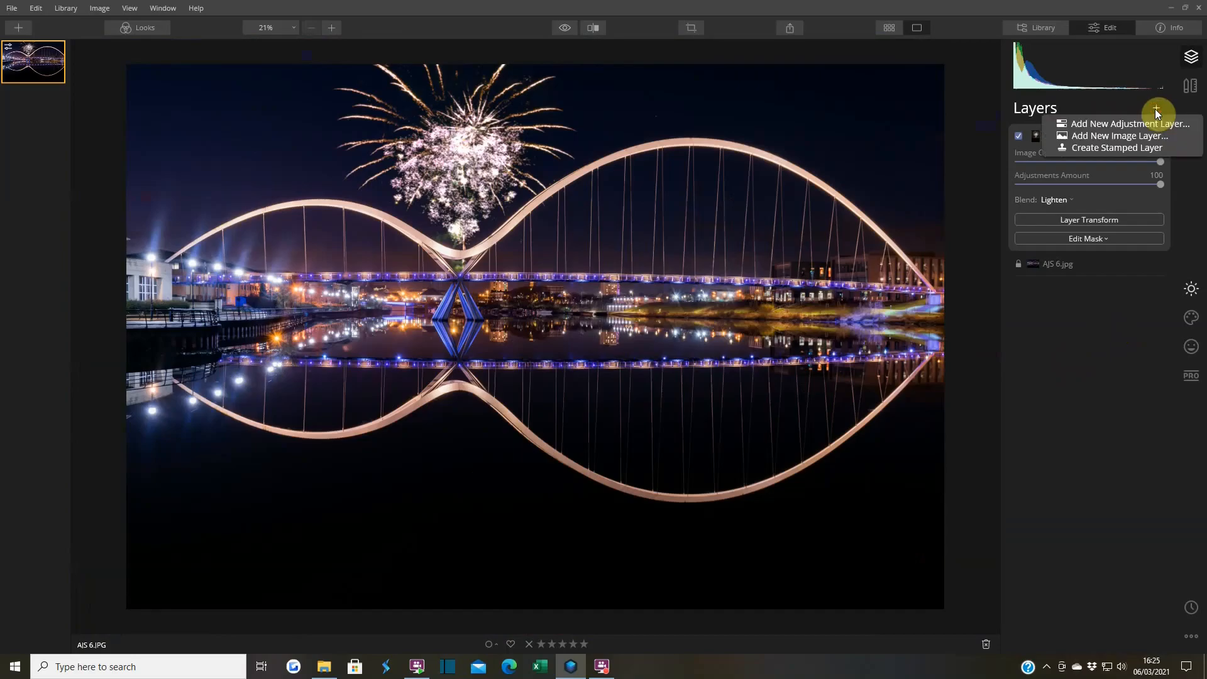
{"action": "left_click", "coordinate": [1113, 136]}
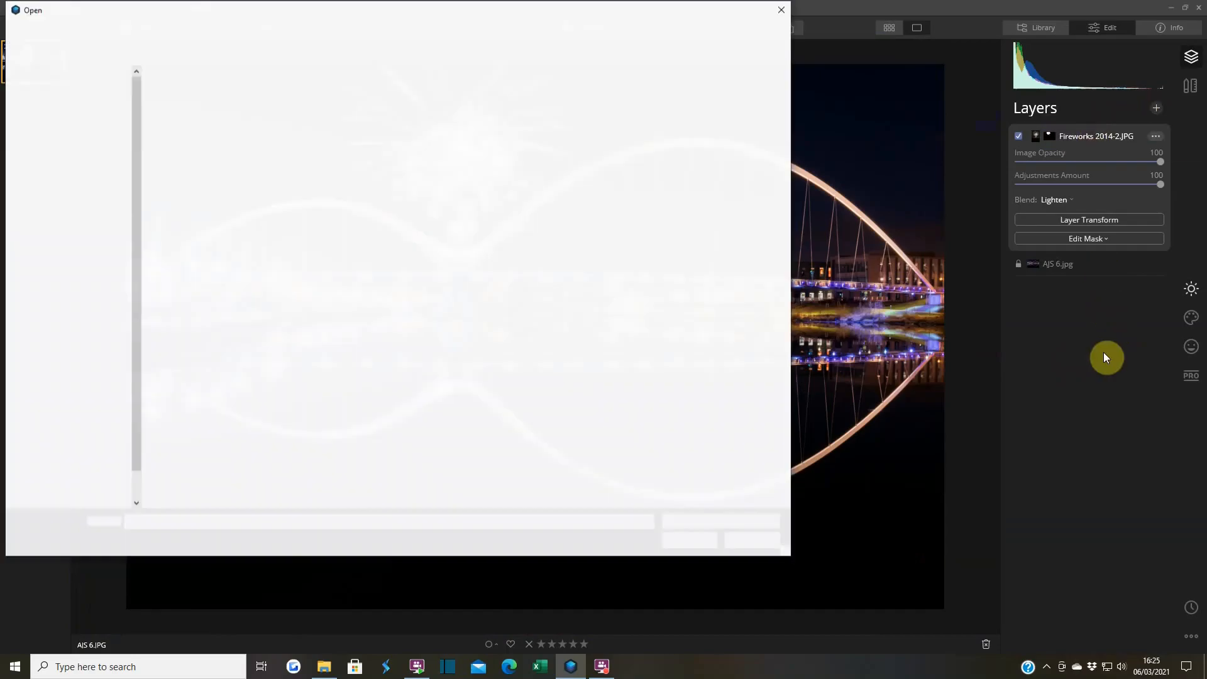
{"action": "left_click", "coordinate": [250, 105]}
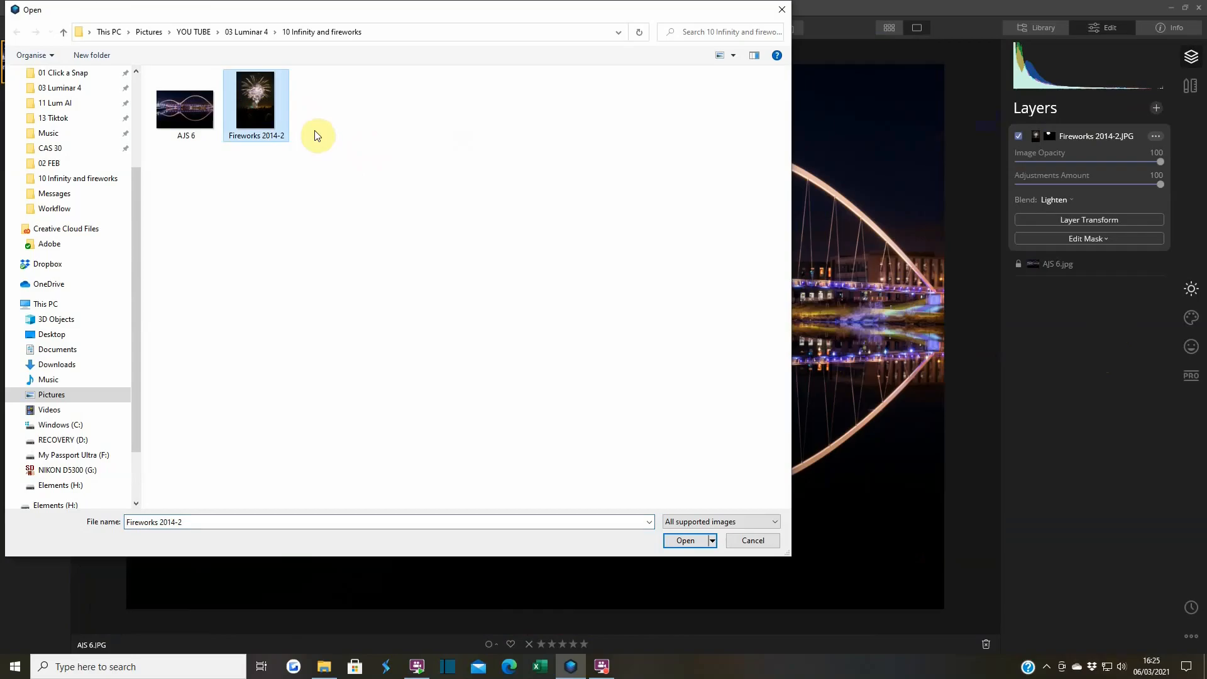
{"action": "left_click", "coordinate": [684, 539]}
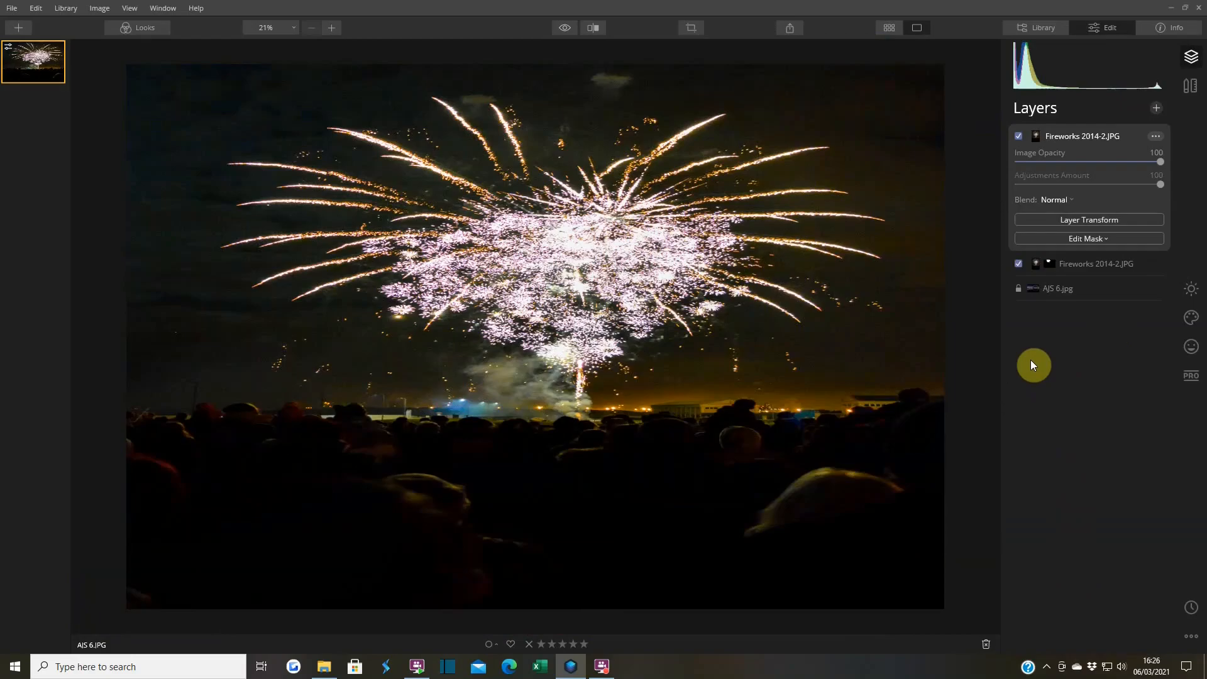
- Unlock the new fireworks layer's proportions and transform it to 3011 wide by 3981 high
{"action": "left_click", "coordinate": [1089, 222]}
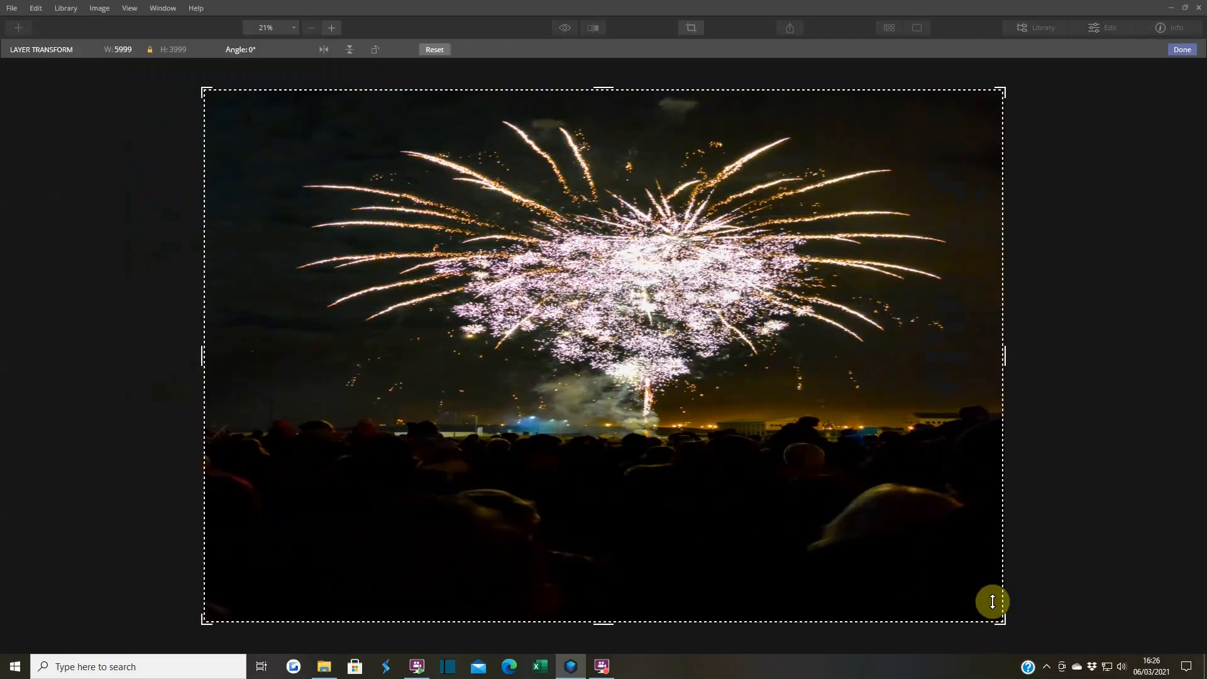
{"action": "left_click_drag", "start_coordinate": [1004, 623], "coordinate": [1023, 589]}
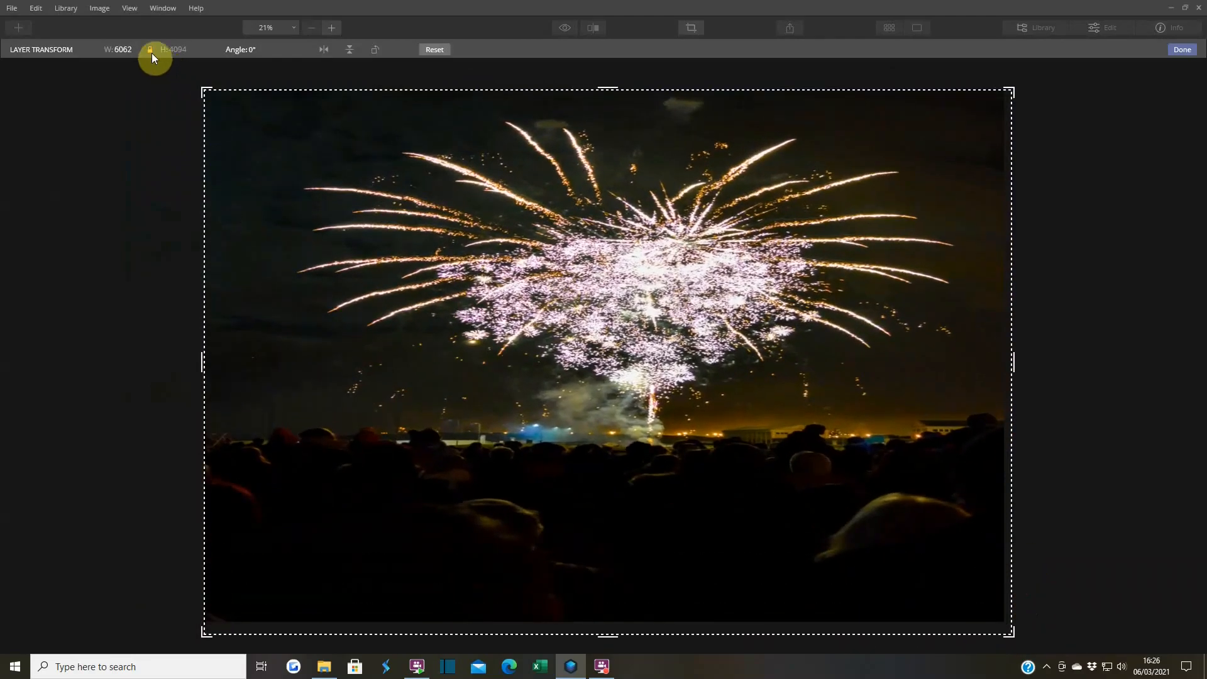
{"action": "left_click_drag", "start_coordinate": [1013, 632], "coordinate": [609, 622]}
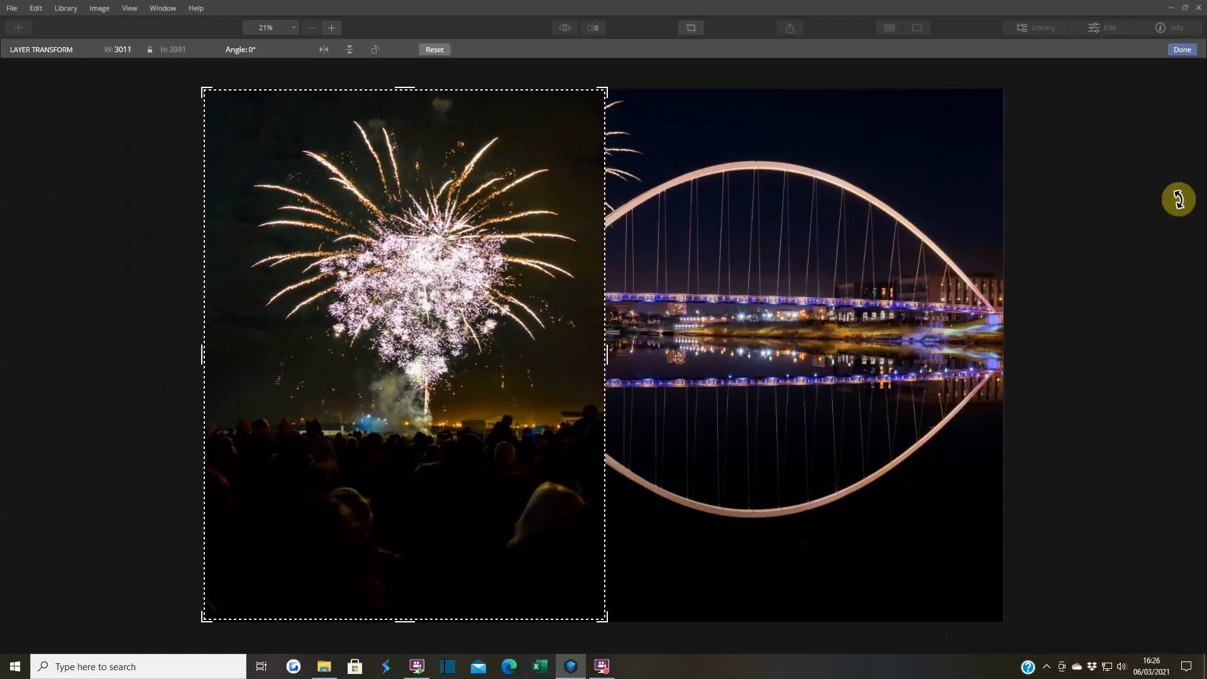
- Rotate the new fireworks layer by 180° so the burst is upside down
{"action": "left_click_drag", "start_coordinate": [663, 83], "coordinate": [587, 628]}
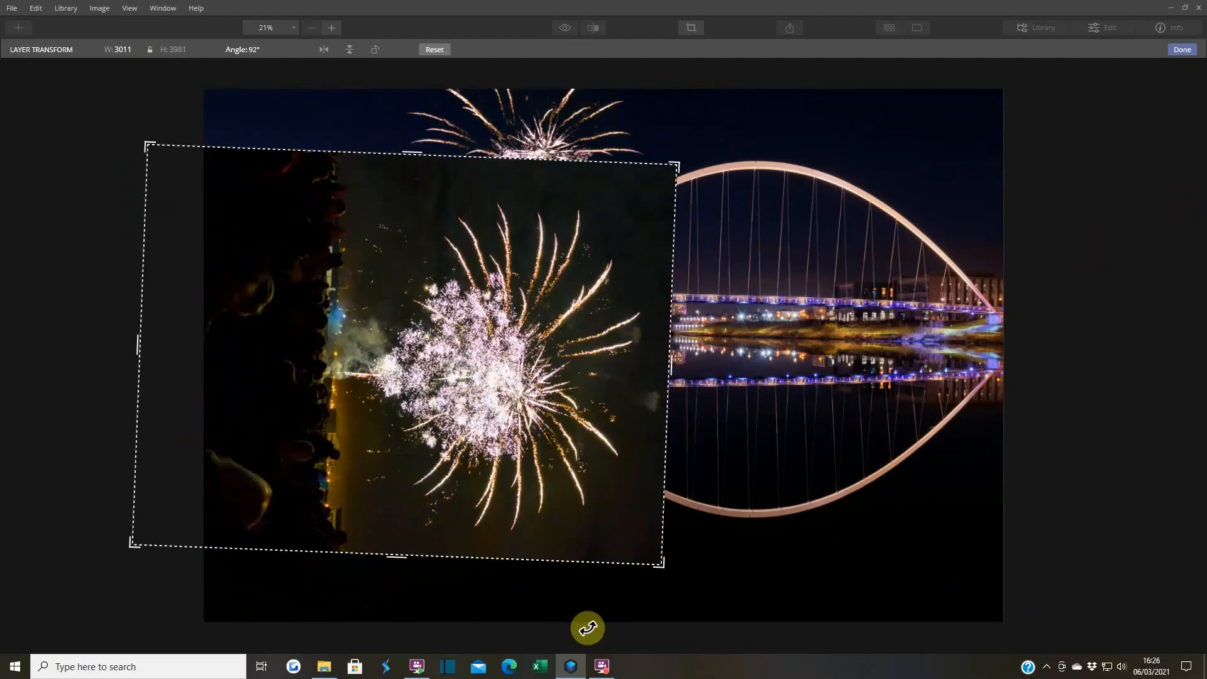
{"action": "left_click_drag", "start_coordinate": [768, 255], "coordinate": [585, 585]}
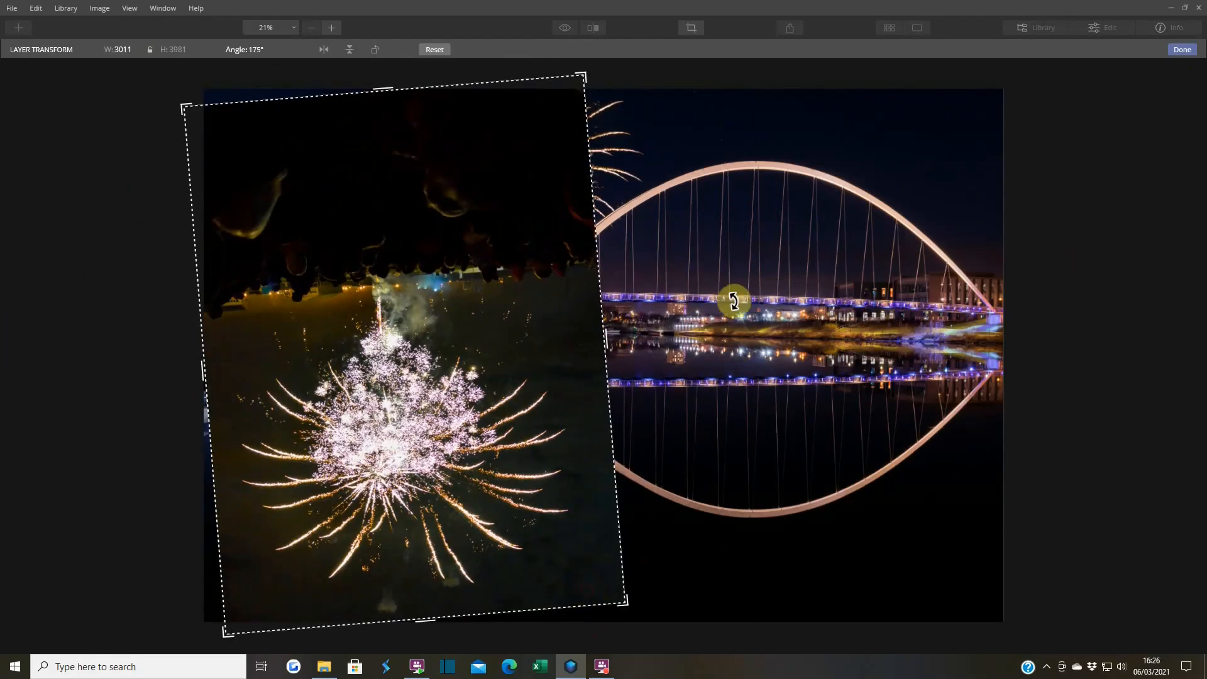
{"action": "left_click_drag", "start_coordinate": [710, 325], "coordinate": [727, 318]}
- Place the inverted fireworks over the water beneath the original burst and set the layer's blend mode to Lighten
{"action": "left_click_drag", "start_coordinate": [449, 371], "coordinate": [585, 468]}
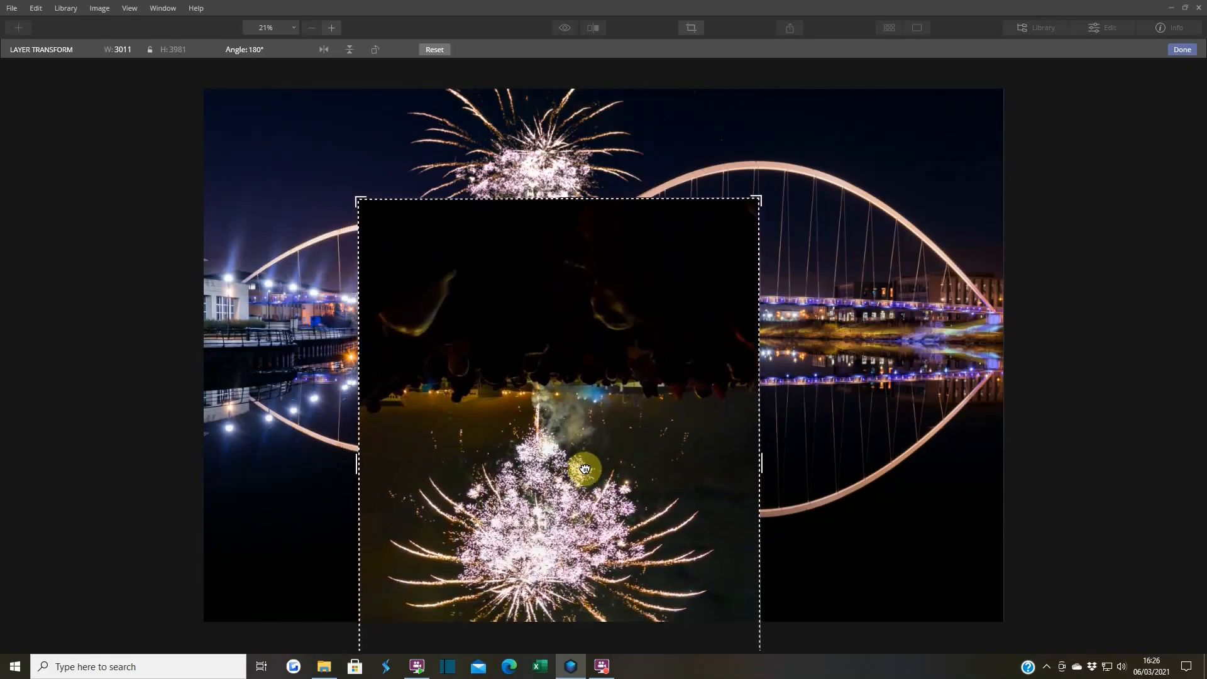
{"action": "left_click", "coordinate": [1183, 52]}
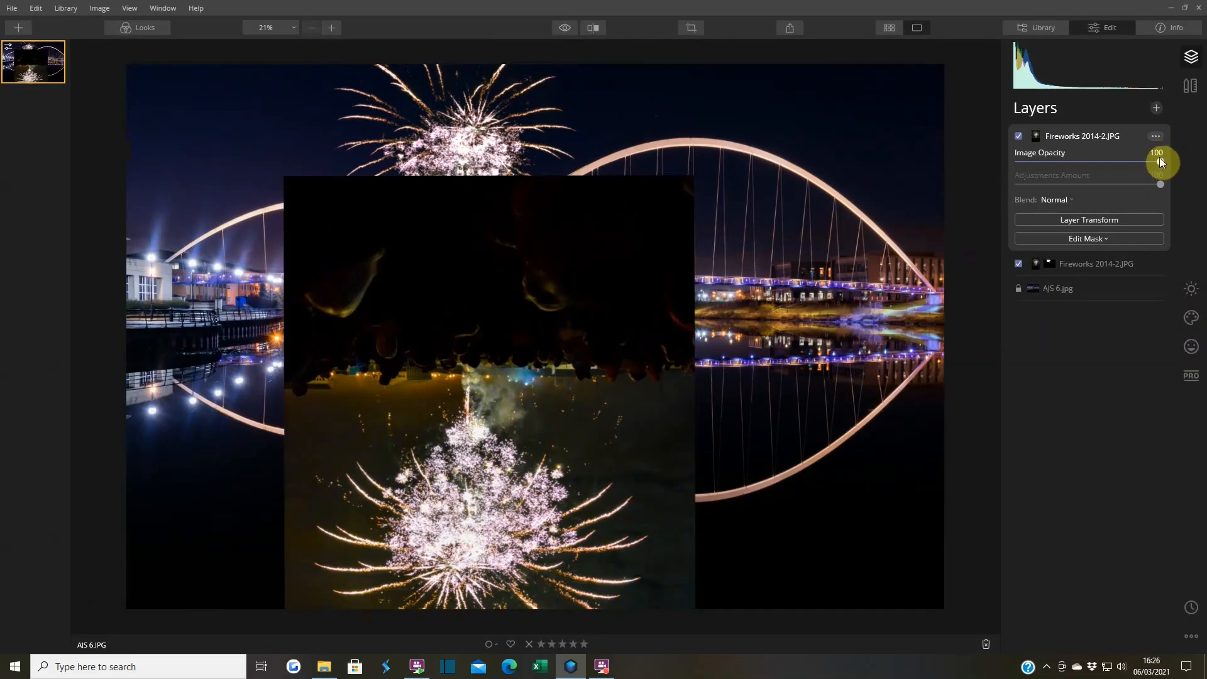
{"action": "left_click", "coordinate": [1066, 198]}
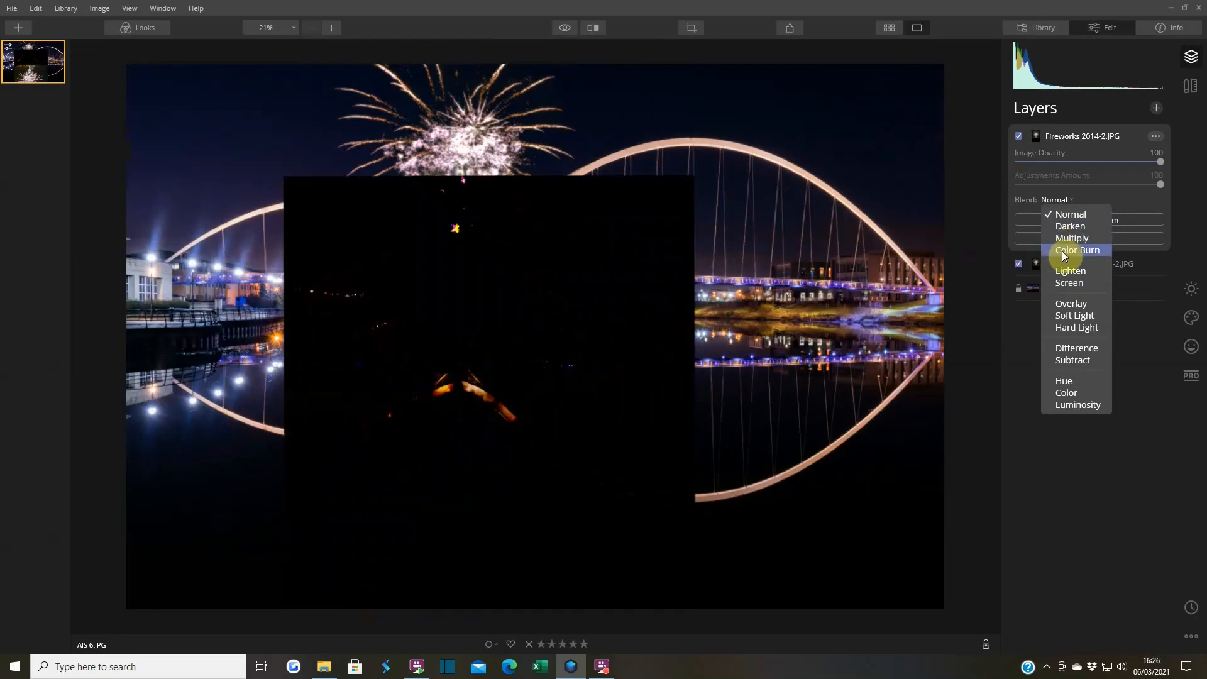
{"action": "left_click", "coordinate": [1068, 272]}
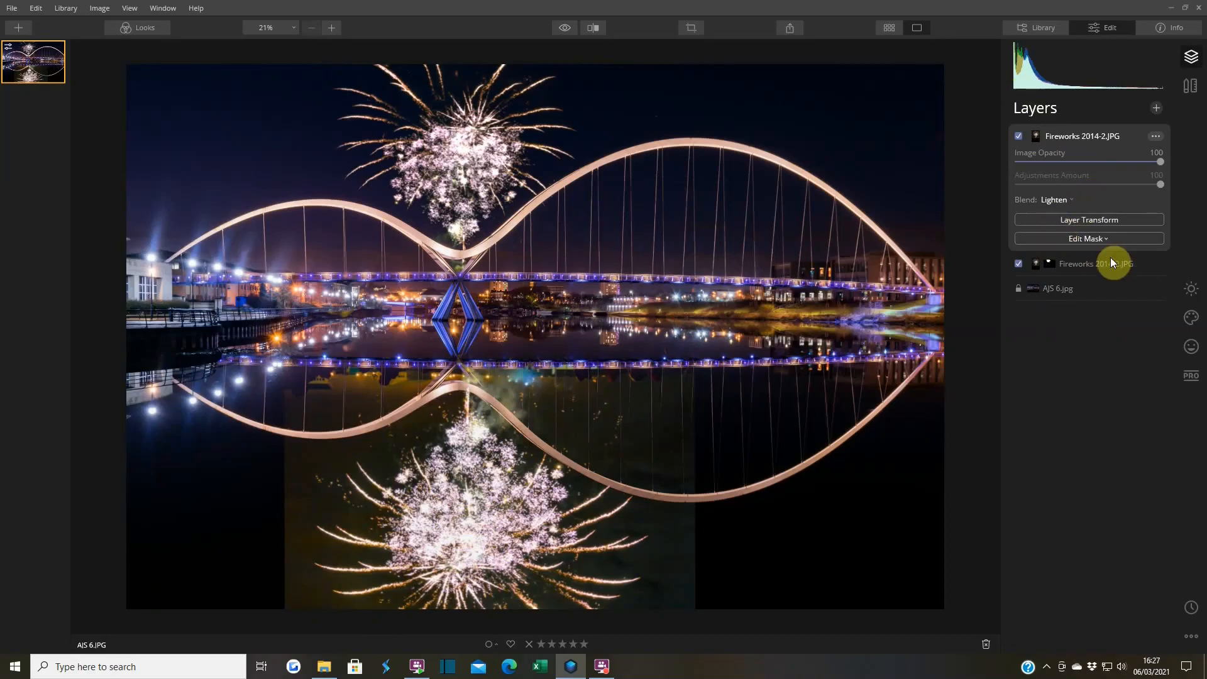
- Lock the inverted fireworks layer's proportions, shrink it to 2454 wide by 3139 high and reposition it higher under the reflected arch
{"action": "left_click", "coordinate": [1090, 220]}
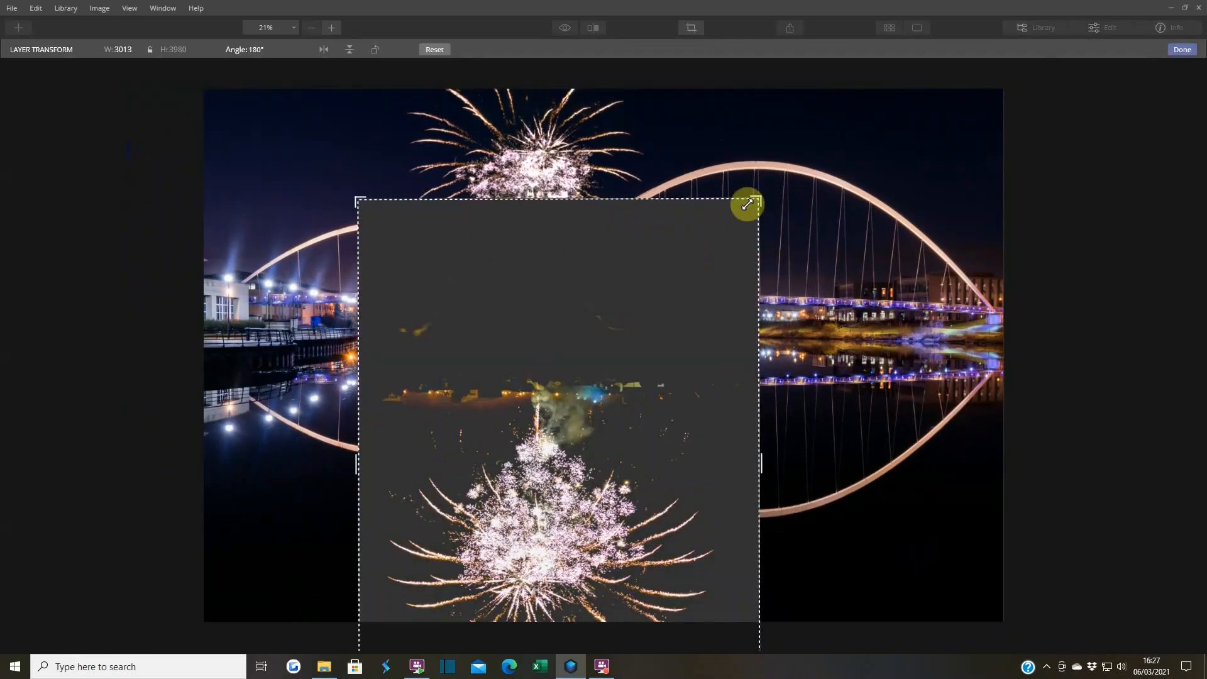
{"action": "left_click", "coordinate": [151, 49]}
{"action": "left_click_drag", "start_coordinate": [753, 202], "coordinate": [700, 329]}
{"action": "left_click_drag", "start_coordinate": [587, 512], "coordinate": [586, 493]}
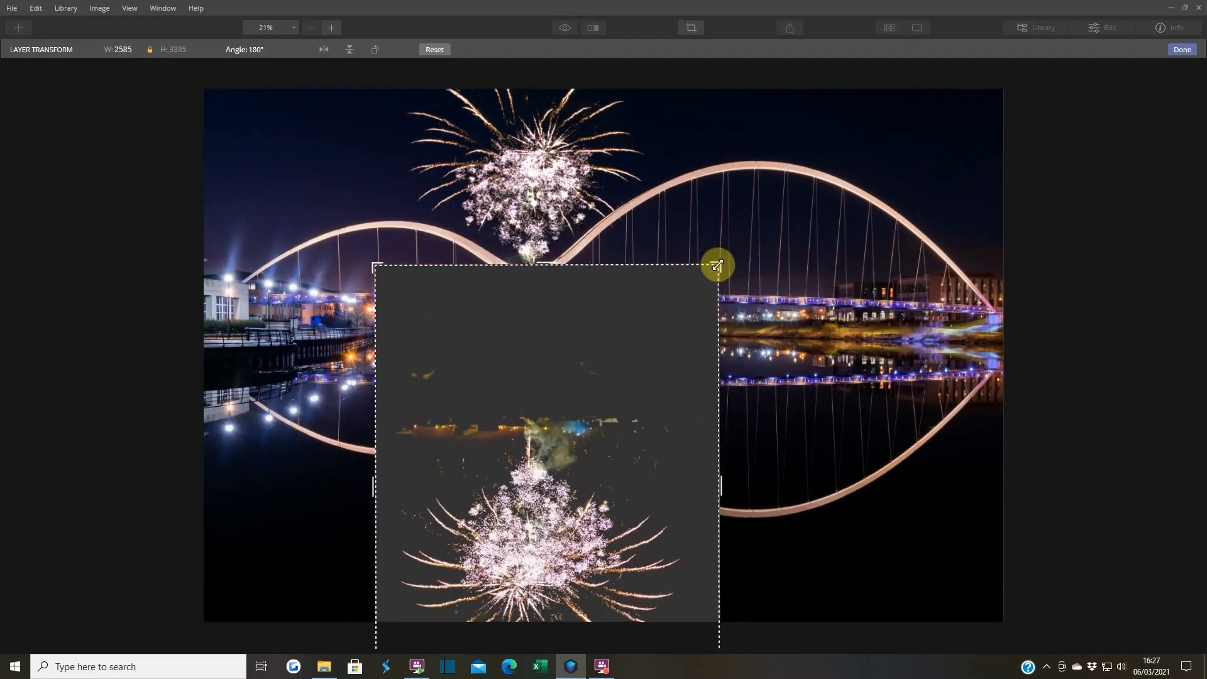
{"action": "left_click_drag", "start_coordinate": [715, 270], "coordinate": [706, 288]}
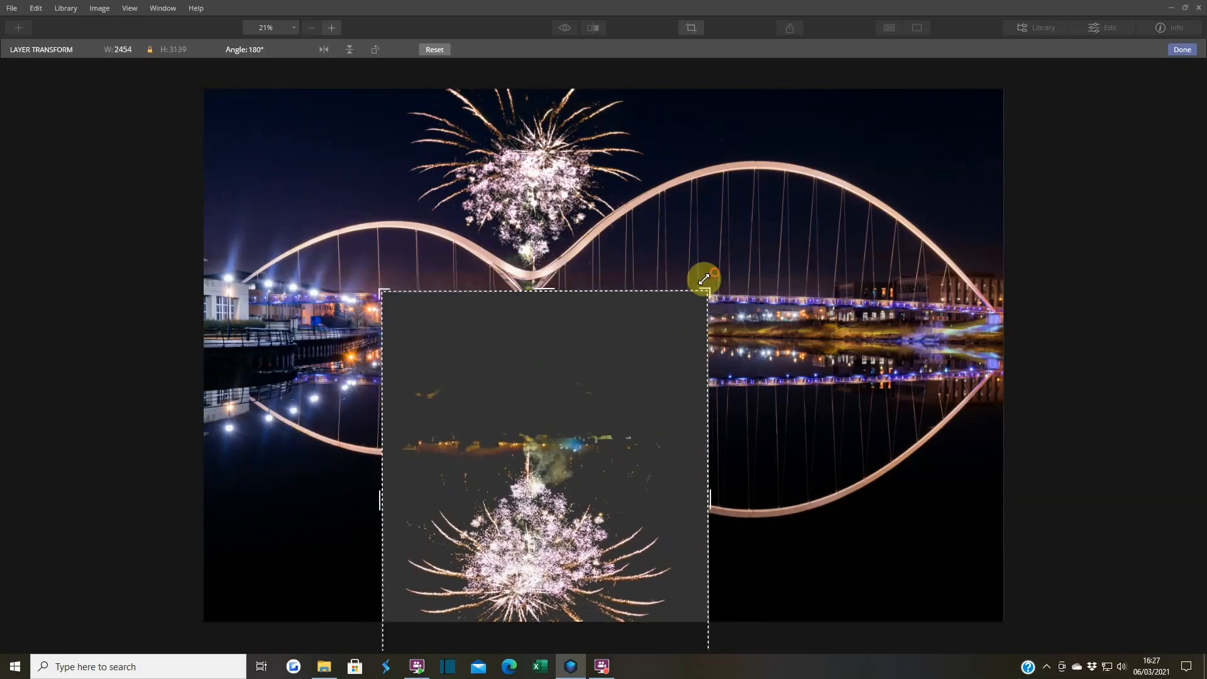
{"action": "left_click_drag", "start_coordinate": [606, 430], "coordinate": [614, 366]}
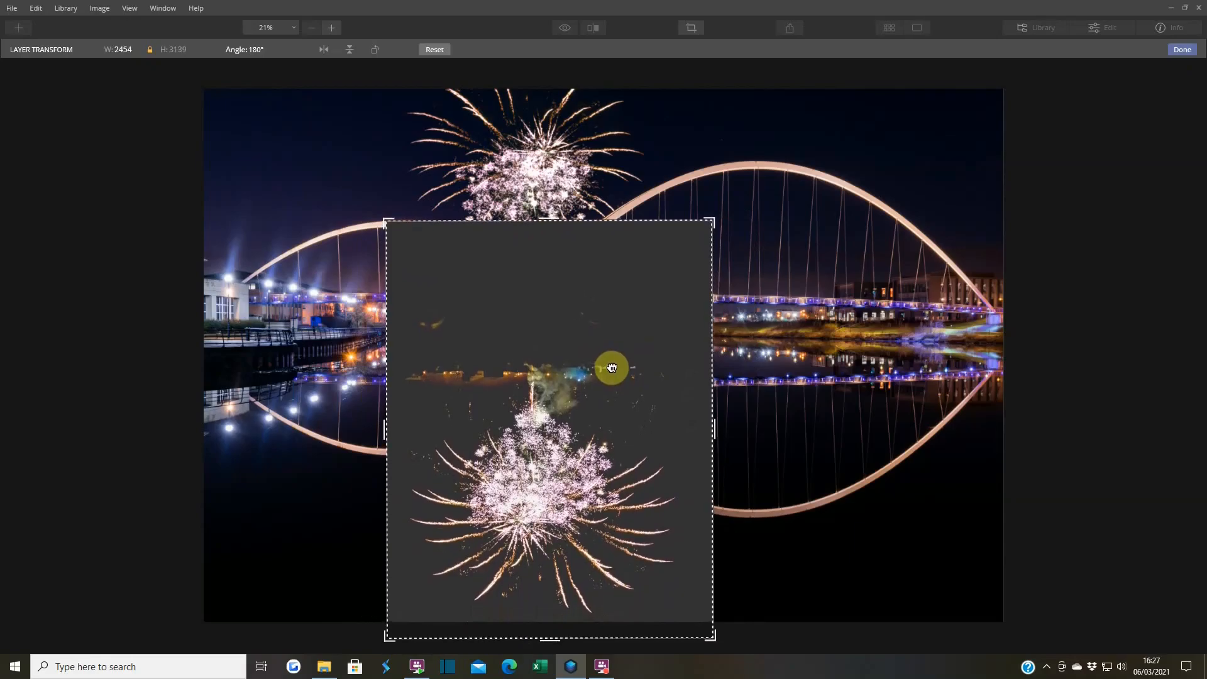
{"action": "left_click", "coordinate": [1182, 50]}
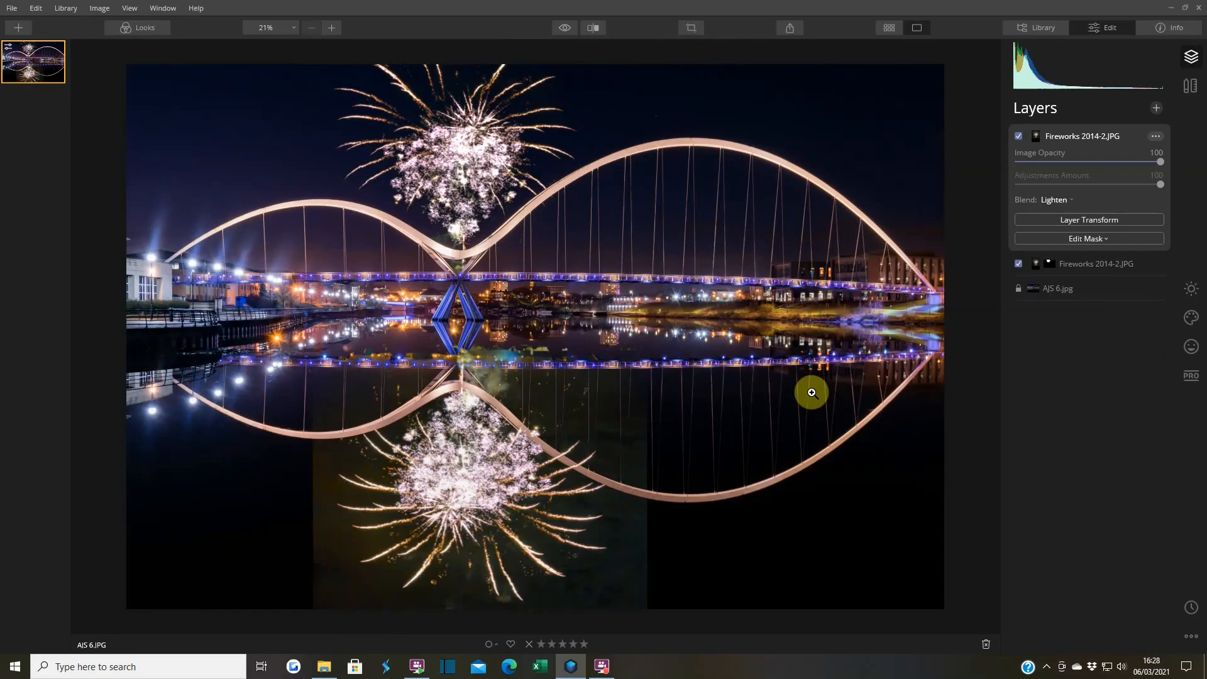
- Move the inverted fireworks layer slightly higher so its trail starts nearer the reflected central bridge support
{"action": "left_click", "coordinate": [460, 342]}
{"action": "left_click_drag", "start_coordinate": [490, 188], "coordinate": [499, 210]}
{"action": "left_click", "coordinate": [498, 211]}
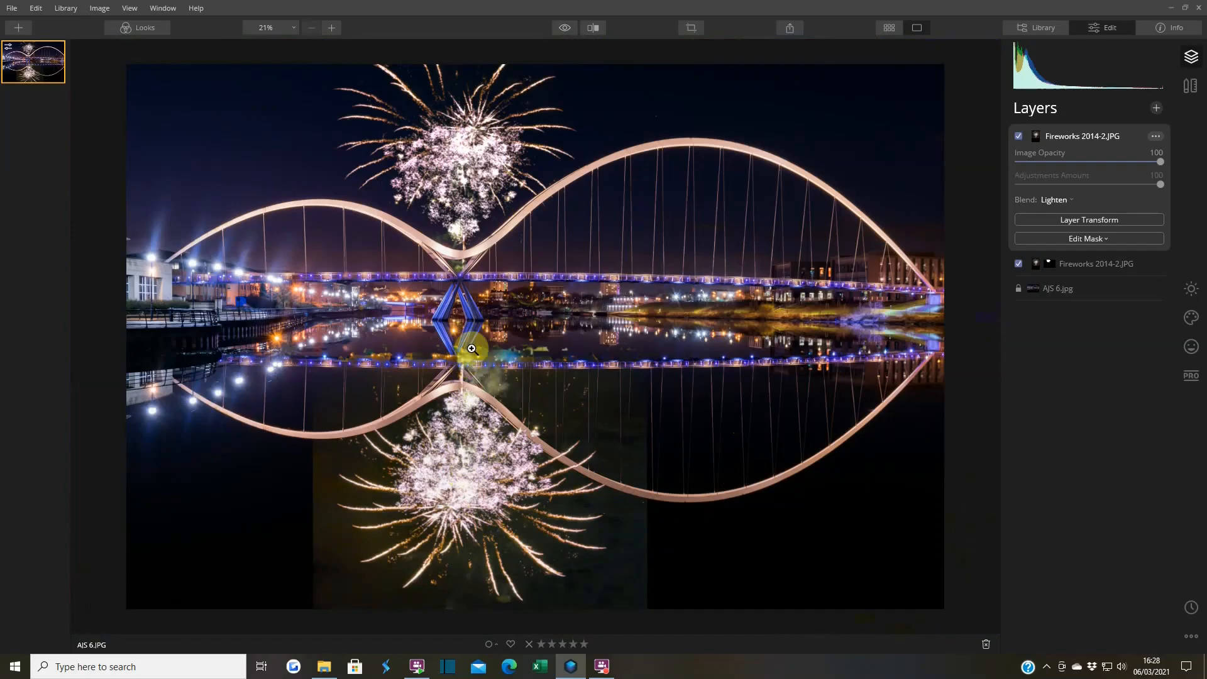
{"action": "left_click", "coordinate": [1084, 221]}
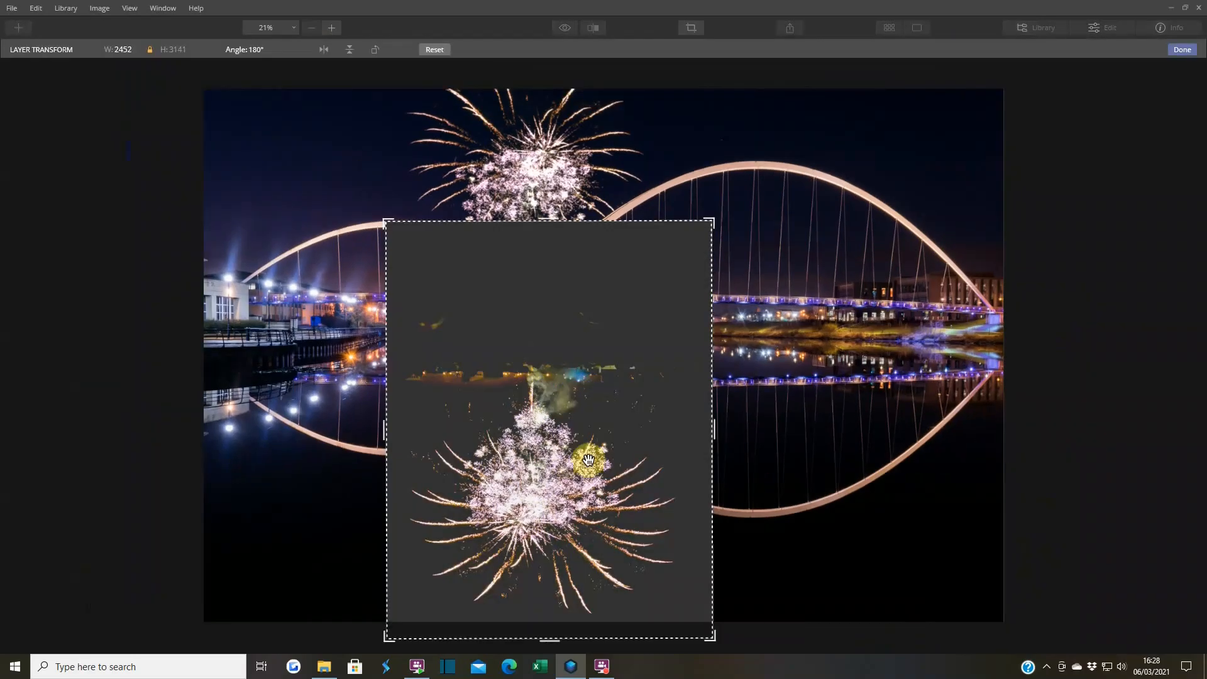
{"action": "left_click_drag", "start_coordinate": [547, 473], "coordinate": [546, 461]}
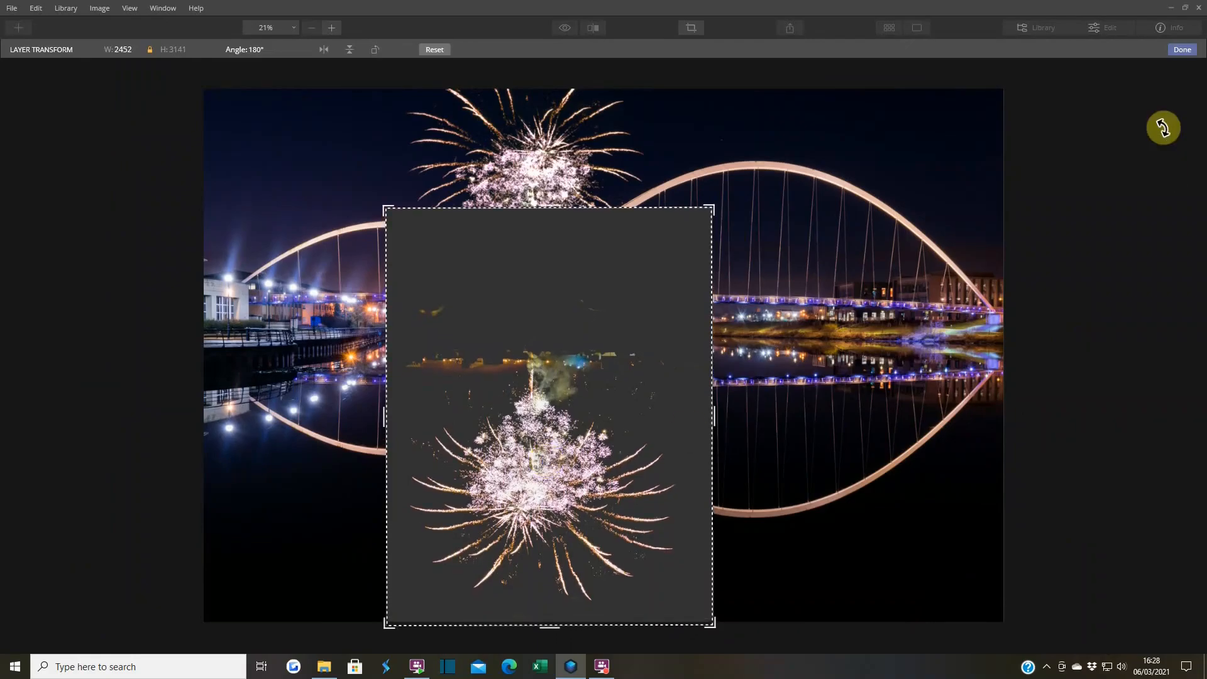
{"action": "left_click", "coordinate": [1182, 49]}
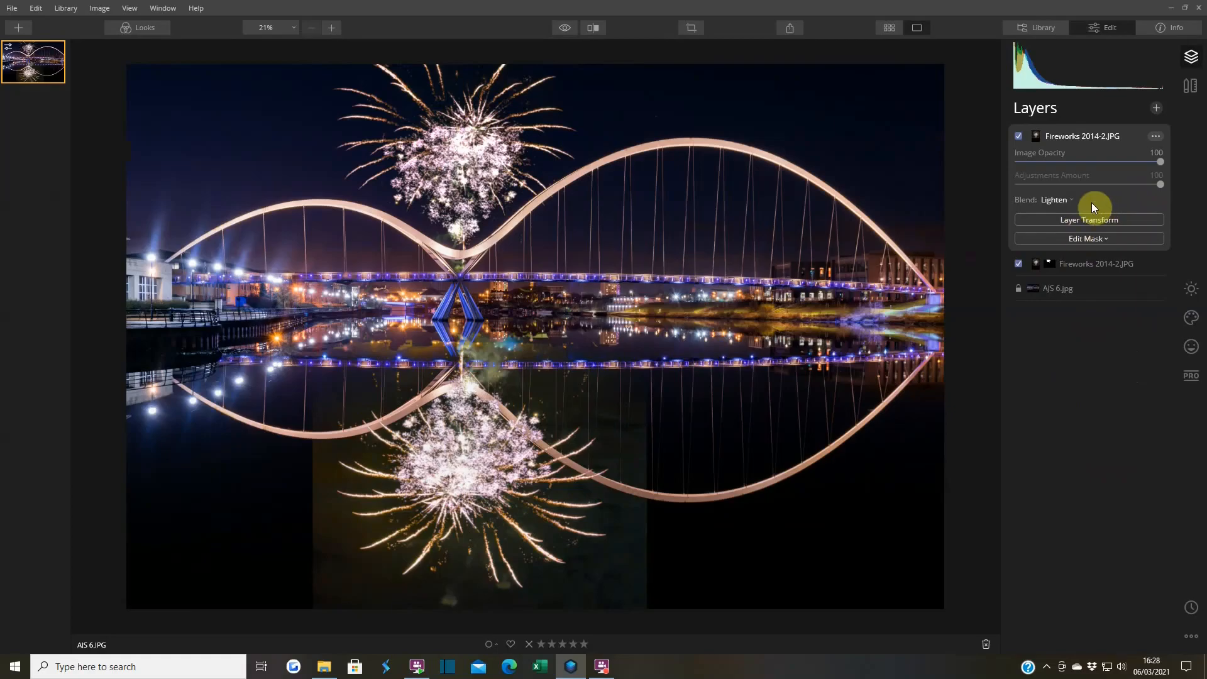
- Darken the inverted fireworks layer with Light adjustments: Exposure -1.49, Highlights -7, Shadows -54 and Blacks -24
{"action": "left_click", "coordinate": [1192, 290]}
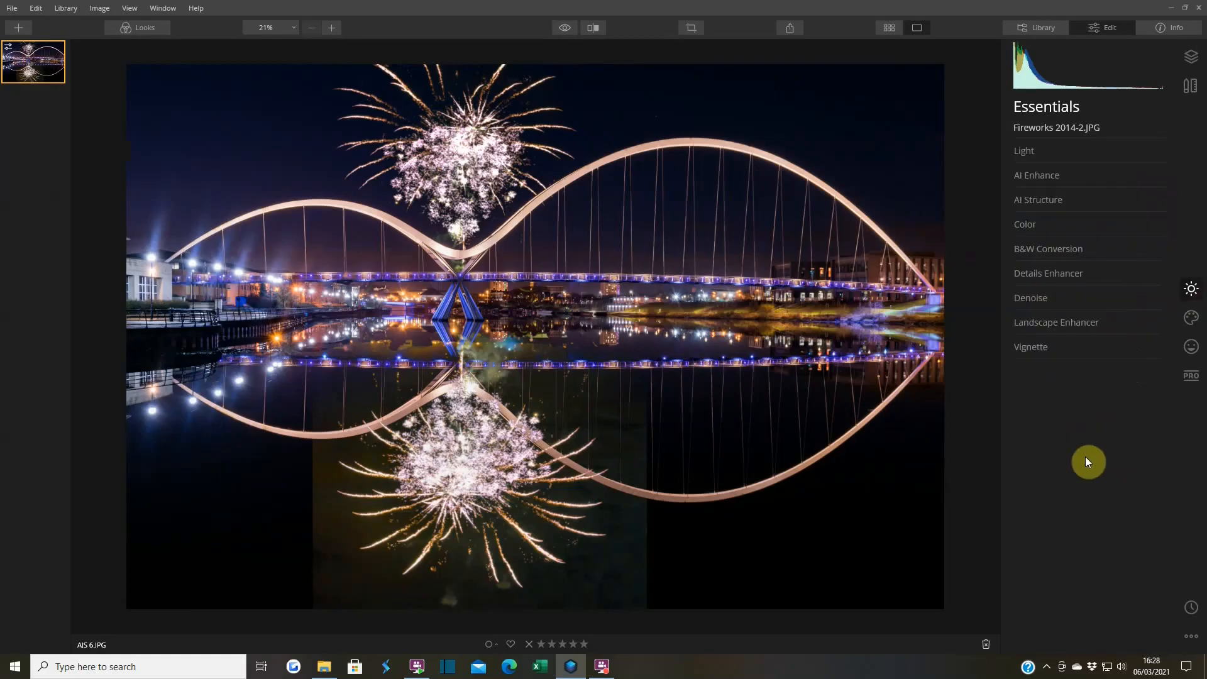
{"action": "left_click", "coordinate": [1019, 152]}
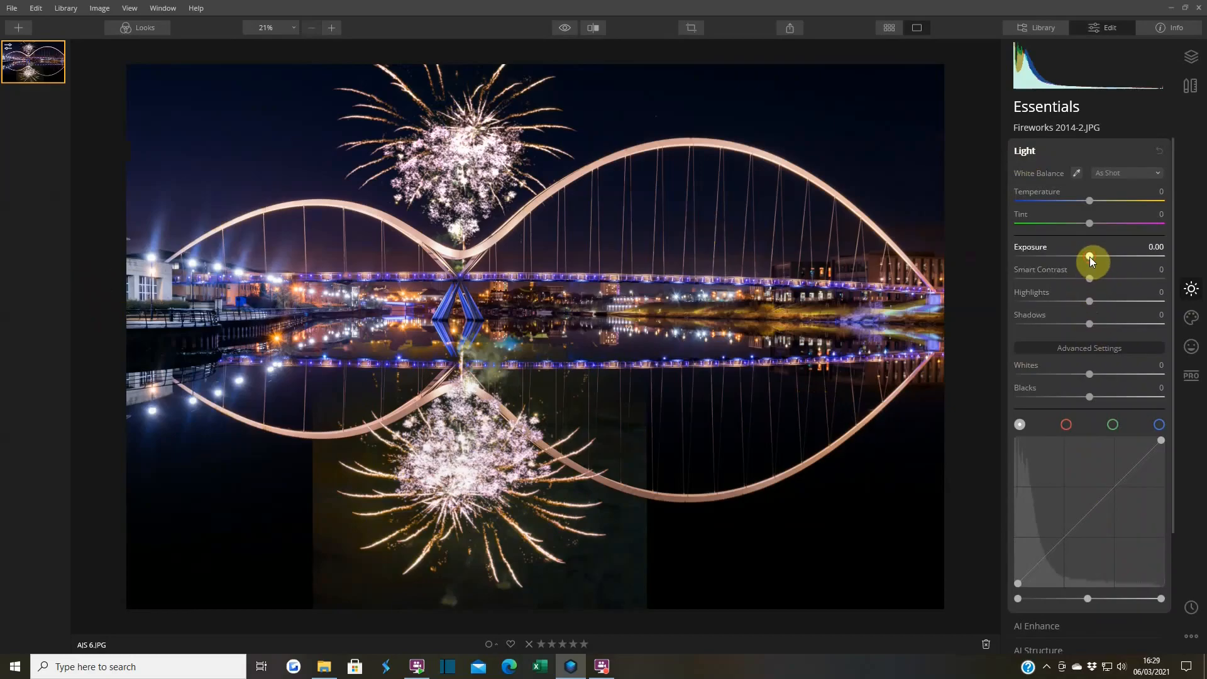
{"action": "left_click_drag", "start_coordinate": [1090, 260], "coordinate": [1080, 258]}
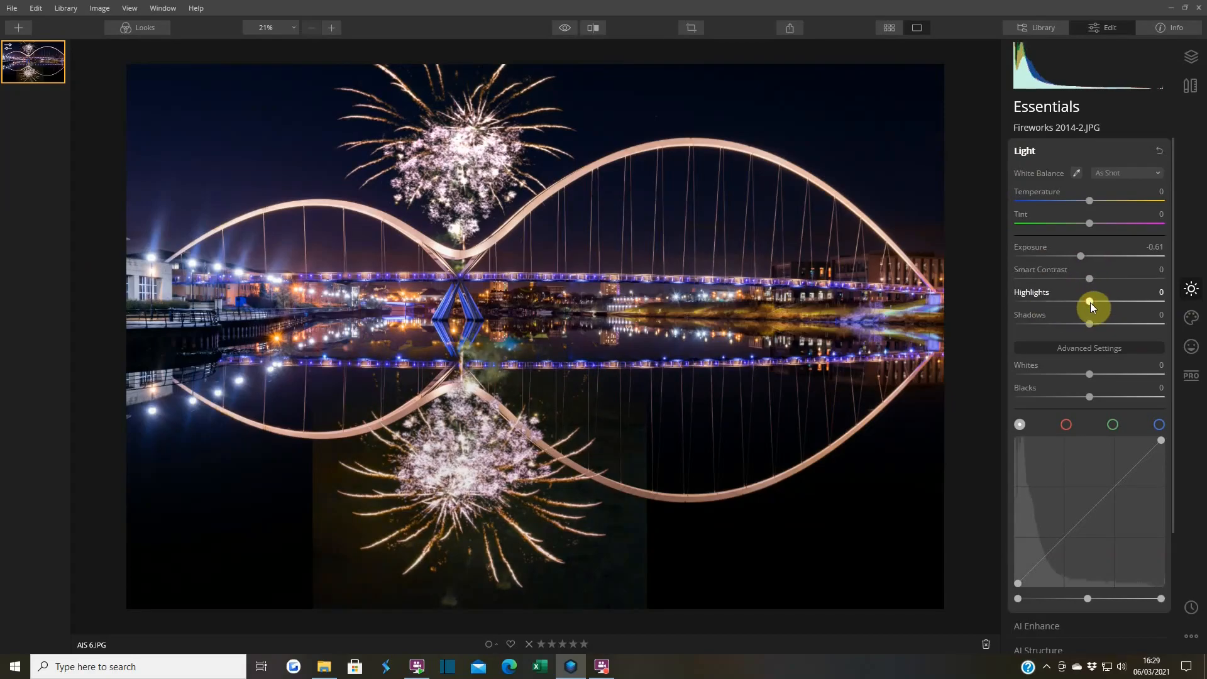
{"action": "left_click_drag", "start_coordinate": [1090, 303], "coordinate": [1051, 327]}
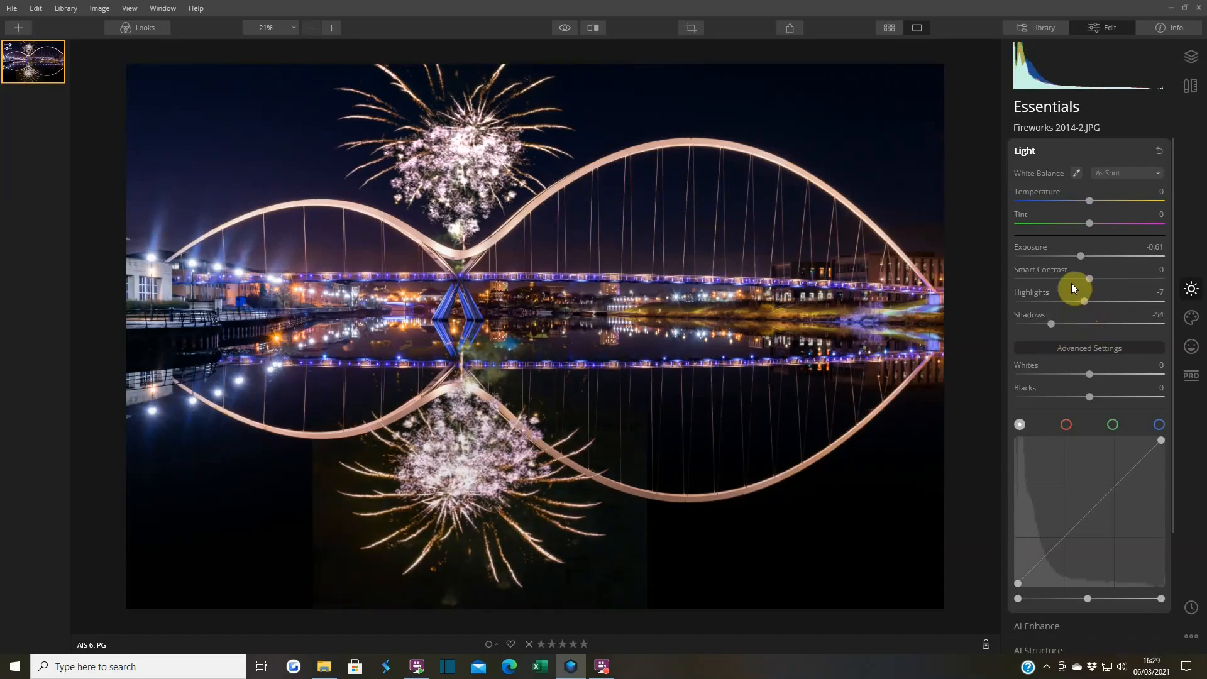
{"action": "left_click_drag", "start_coordinate": [1078, 256], "coordinate": [1068, 258]}
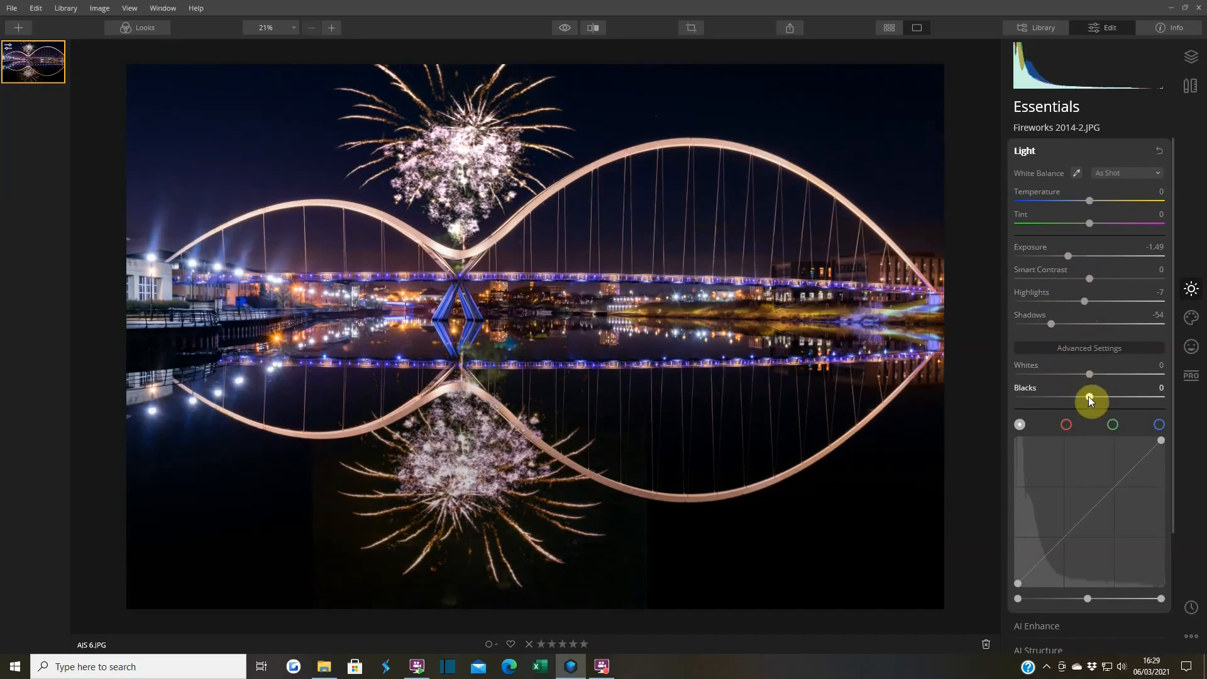
{"action": "left_click_drag", "start_coordinate": [1087, 397], "coordinate": [1071, 397]}
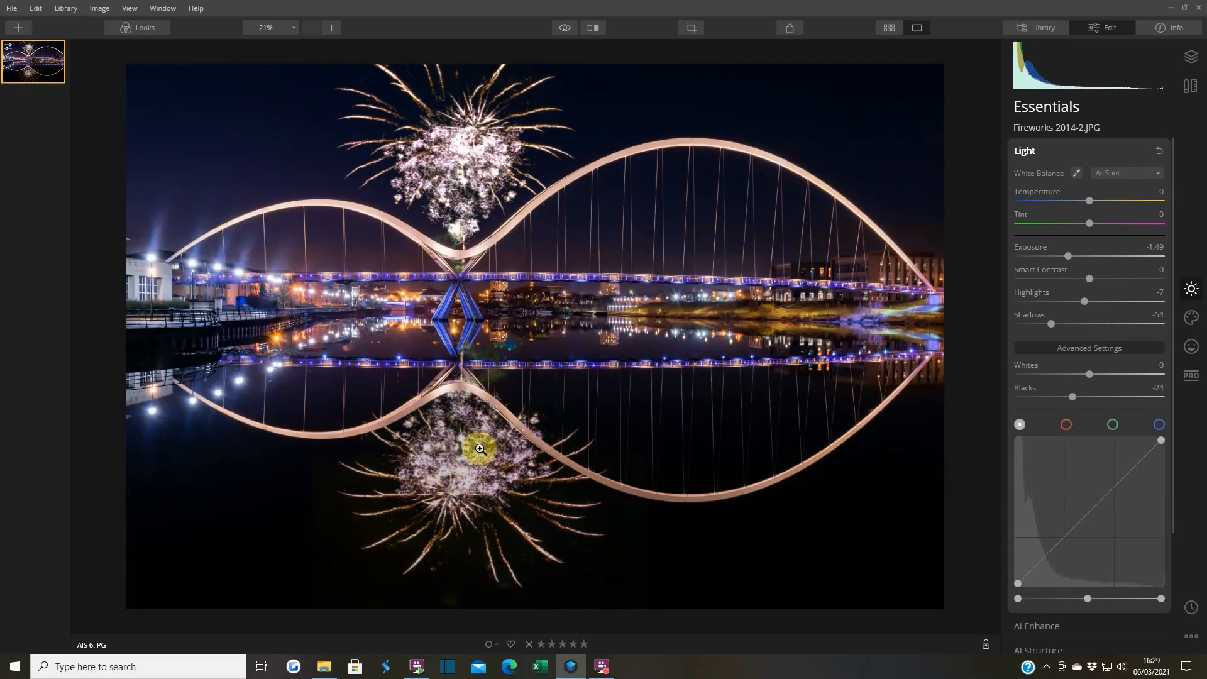
{"action": "left_click", "coordinate": [1025, 152]}
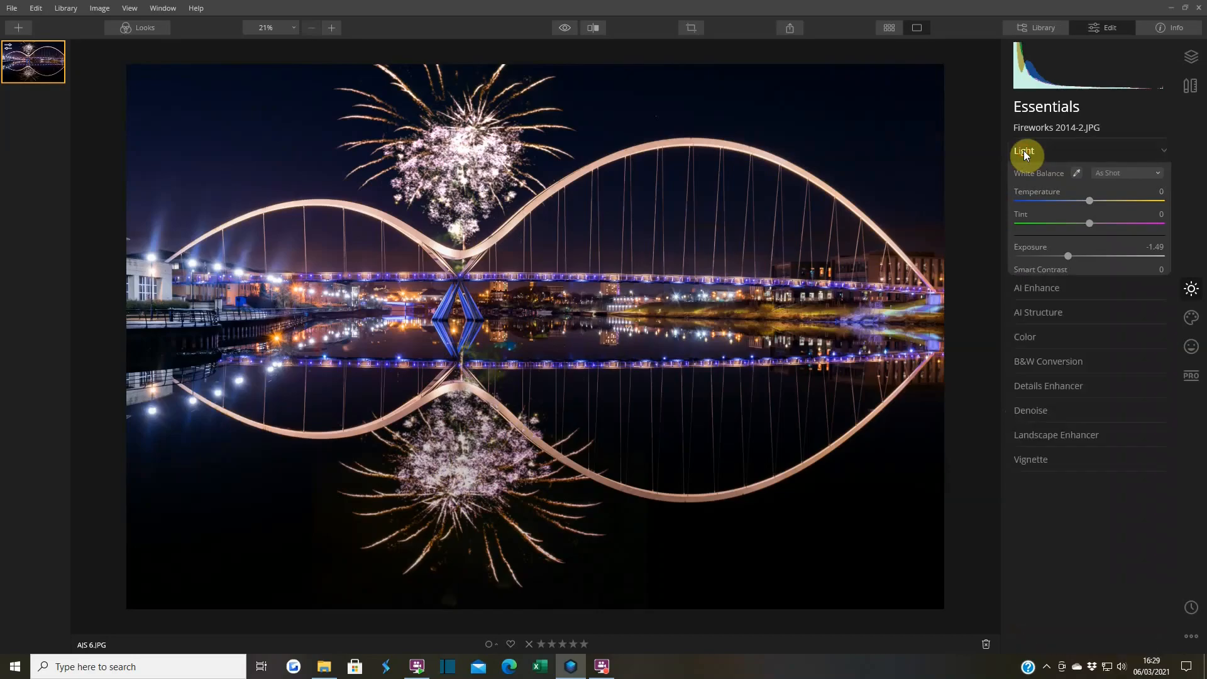
{"action": "left_click", "coordinate": [1189, 67]}
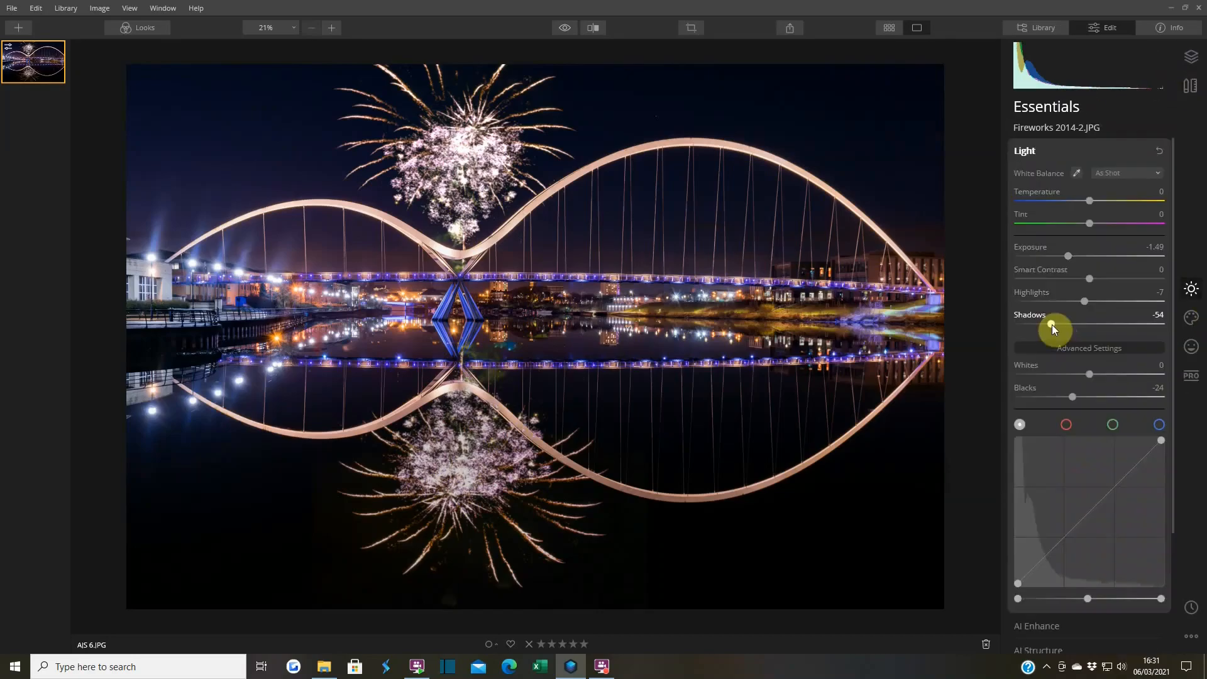
- Refine the inverted fireworks layer's Light adjustments to Shadows -61, Blacks -34, Highlights 11 and Smart Contrast 45
{"action": "left_click_drag", "start_coordinate": [1051, 324], "coordinate": [1046, 325]}
{"action": "left_click_drag", "start_coordinate": [1072, 403], "coordinate": [1068, 403]}
{"action": "left_click_drag", "start_coordinate": [1085, 303], "coordinate": [1098, 303]}
{"action": "left_click_drag", "start_coordinate": [1089, 283], "coordinate": [1121, 286]}
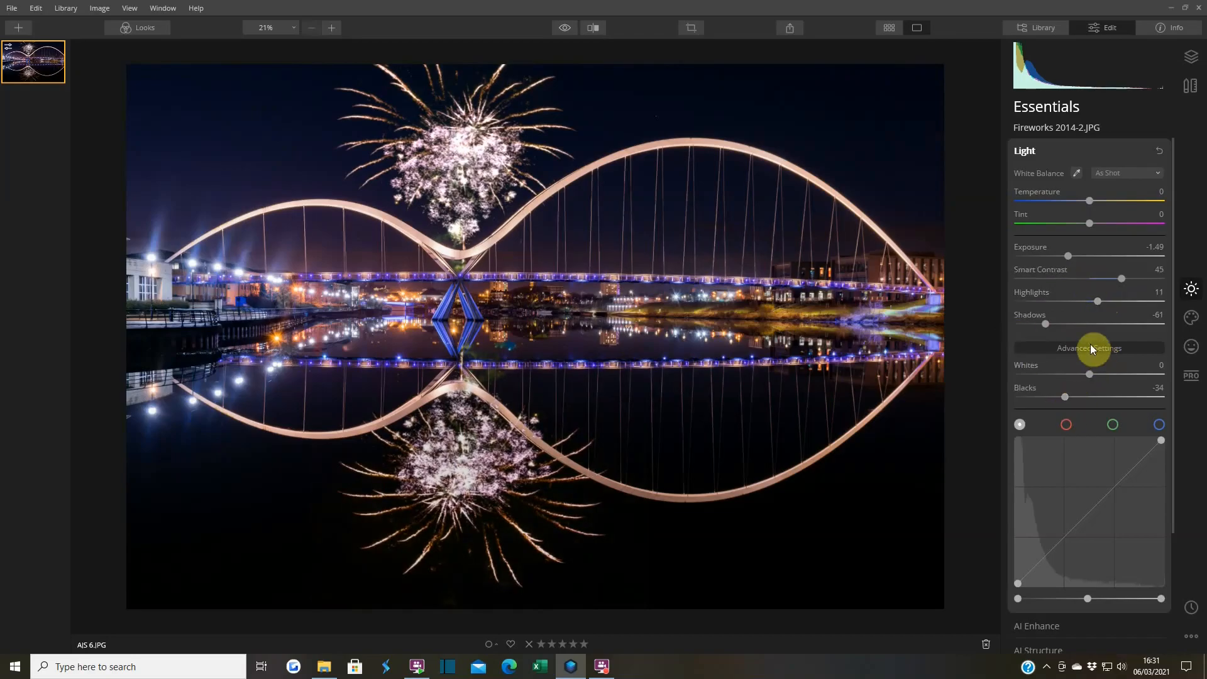
{"action": "left_click", "coordinate": [1027, 153]}
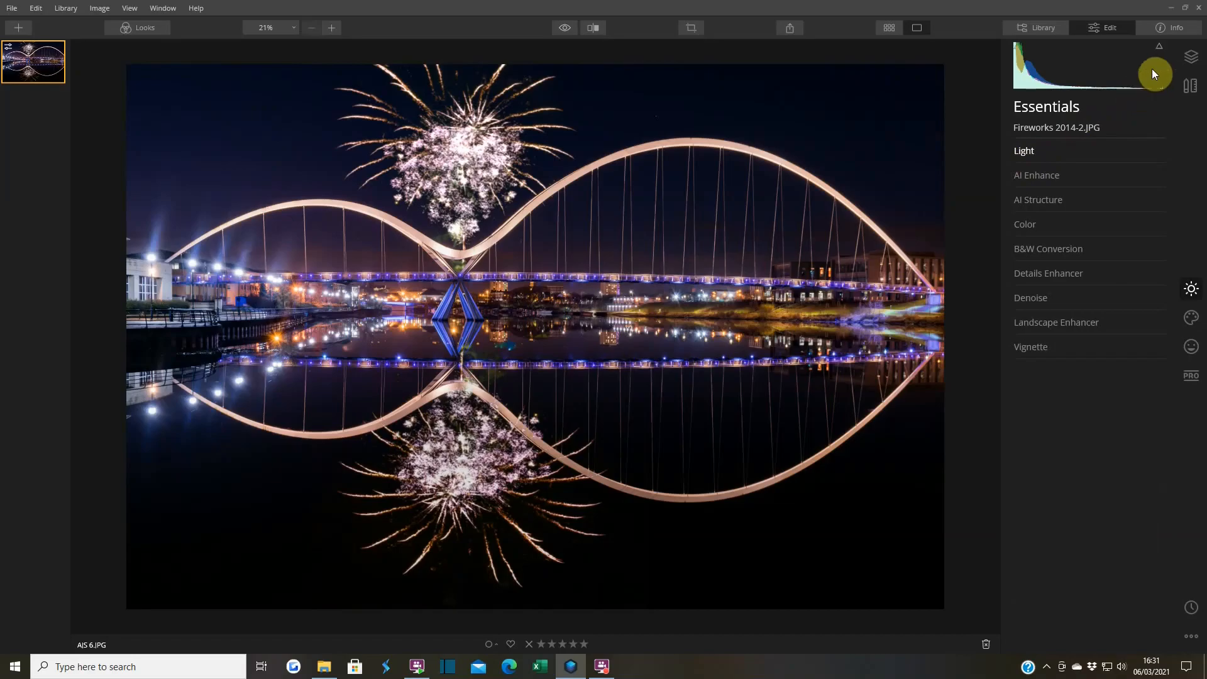
- Start a brush mask on the inverted fireworks layer with 100% opacity and 10% softness, and display the mask overlay
{"action": "left_click", "coordinate": [1193, 57]}
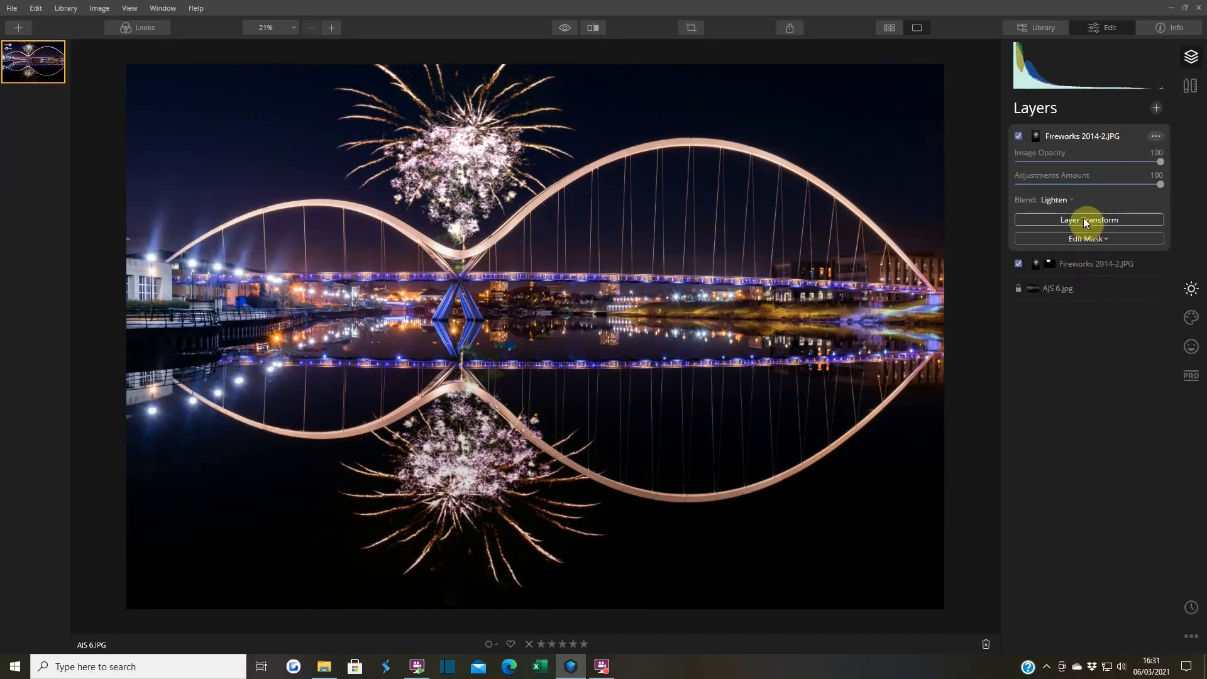
{"action": "left_click", "coordinate": [1082, 239]}
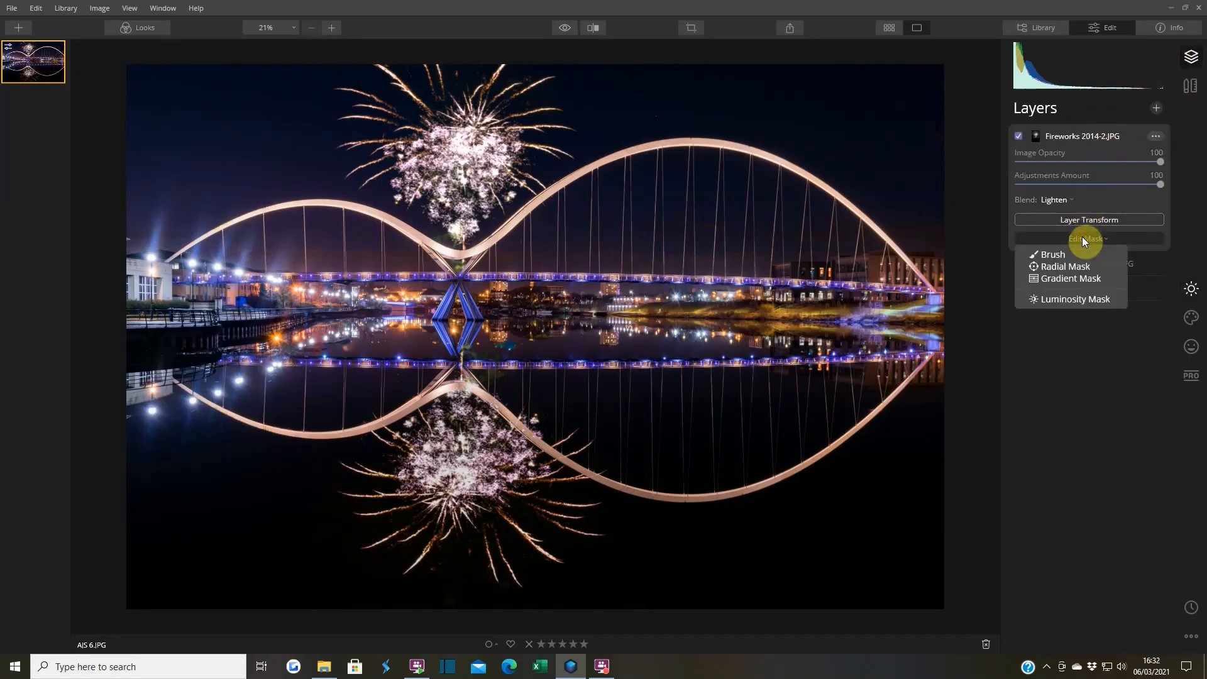
{"action": "left_click", "coordinate": [1051, 254]}
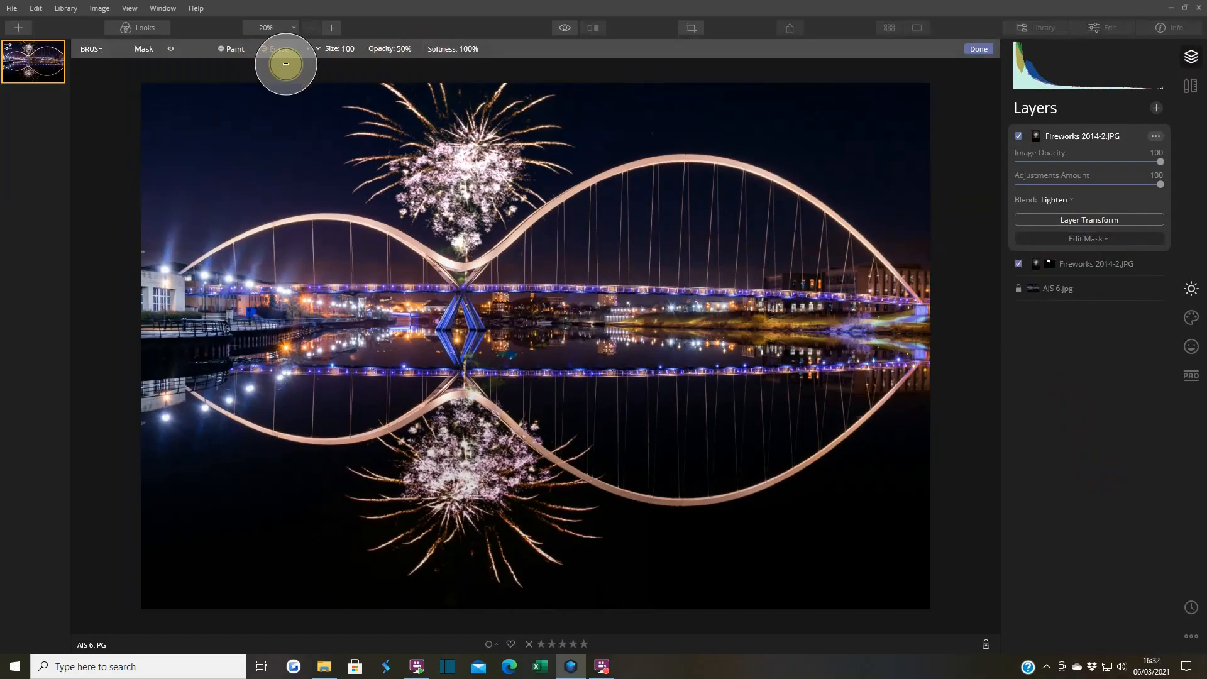
{"action": "left_click", "coordinate": [407, 48]}
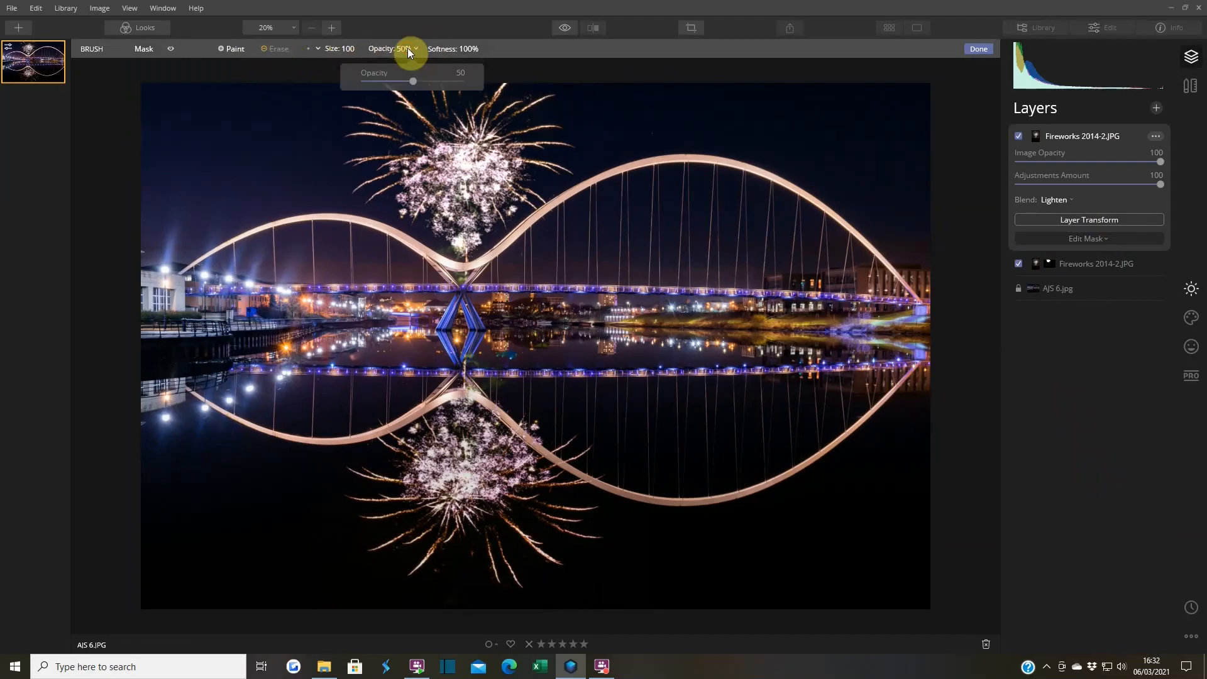
{"action": "mouse_move", "coordinate": [424, 82]}
{"action": "left_mouse_down"}
{"action": "mouse_move", "coordinate": [493, 81]}
{"action": "mouse_move", "coordinate": [436, 83]}
{"action": "left_mouse_up"}
{"action": "left_click", "coordinate": [476, 52]}
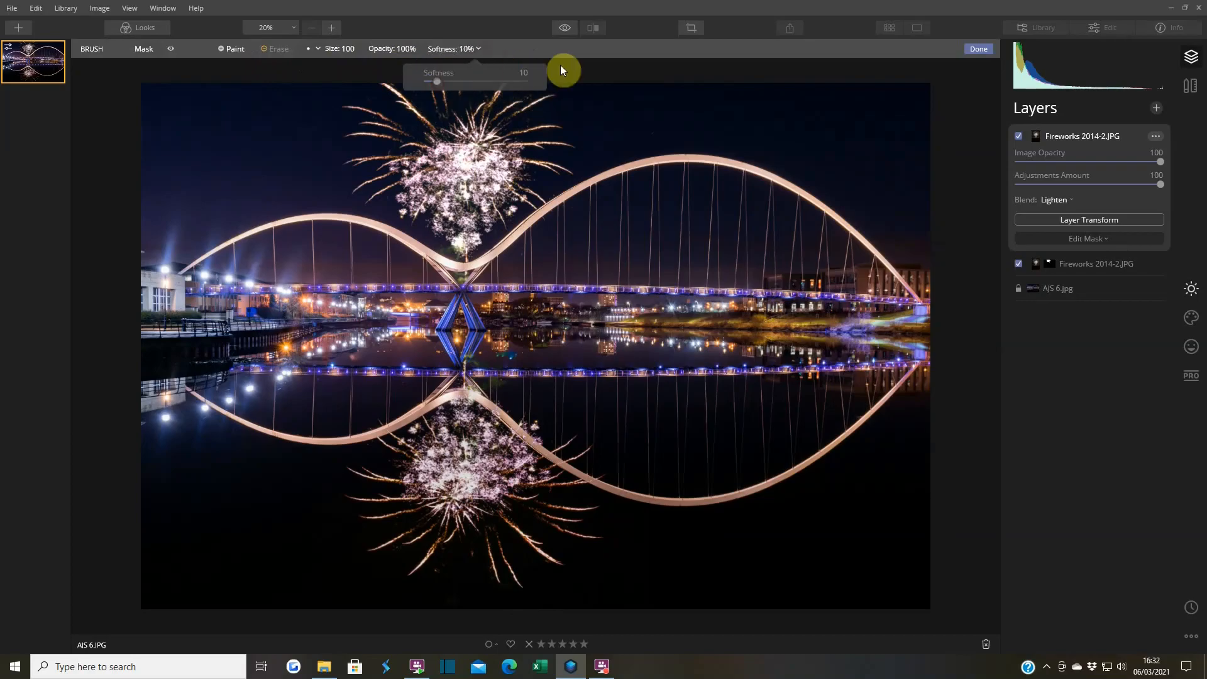
{"action": "left_click", "coordinate": [585, 71]}
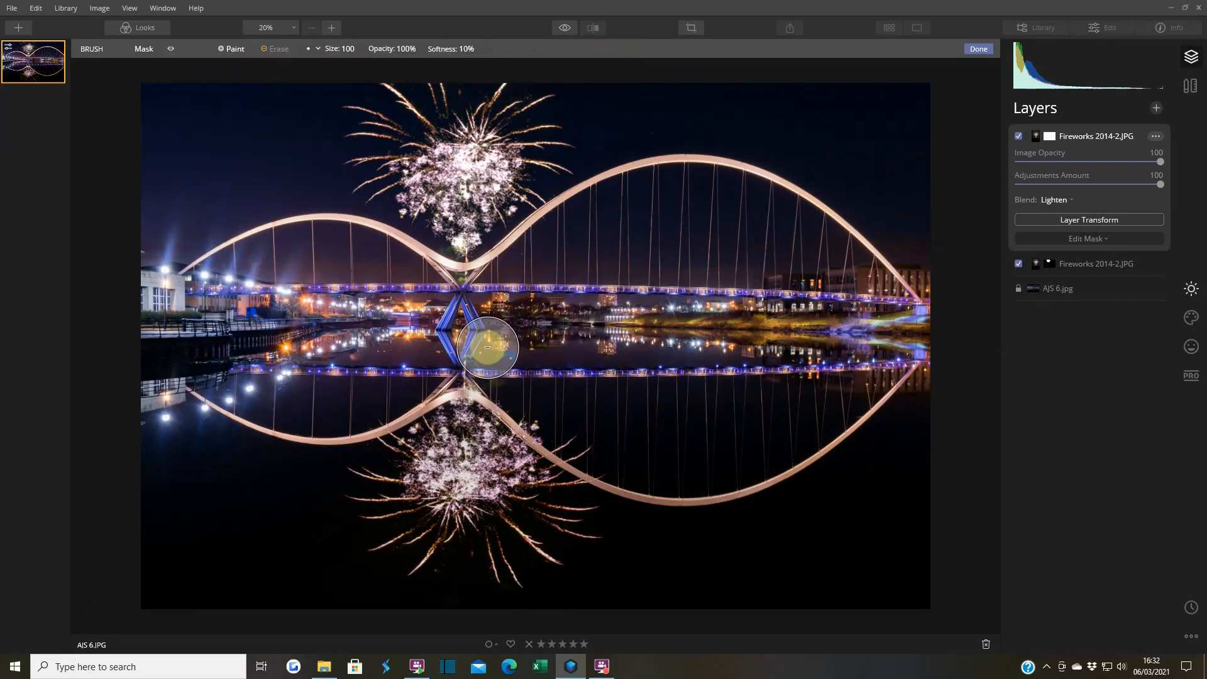
{"action": "left_click", "coordinate": [171, 49]}
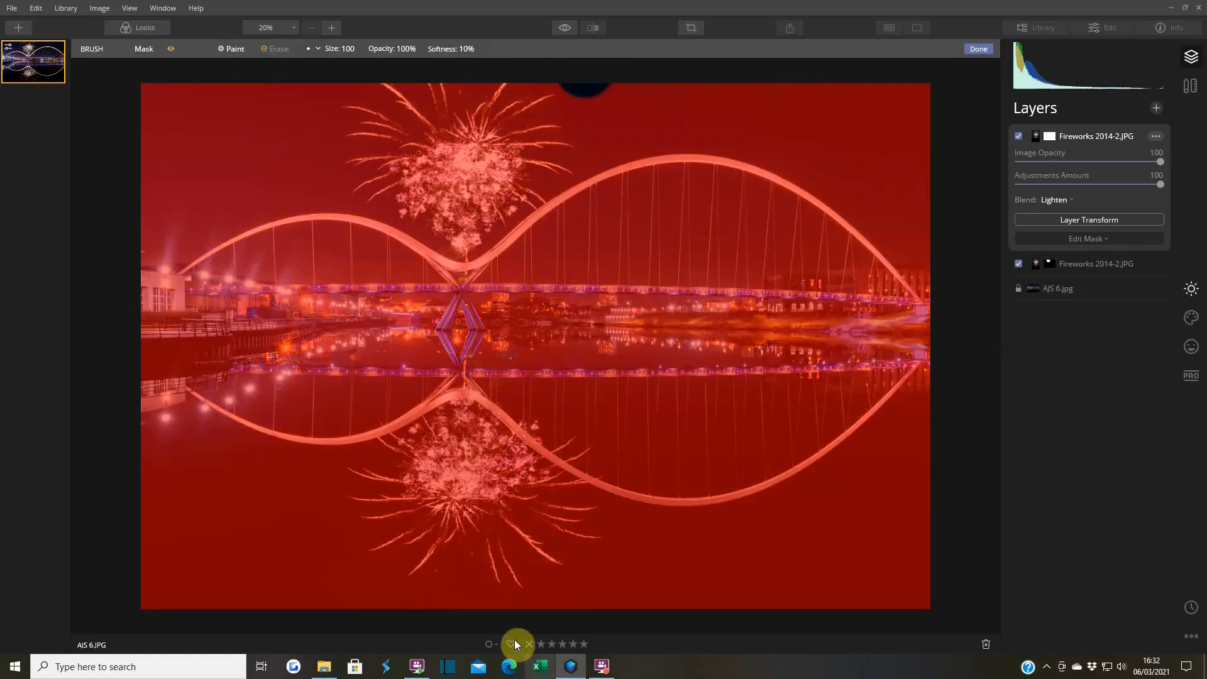
- Erase the layer's mask over the sky, bridge, banks and outer water, keeping only the area around the reflected fireworks
{"action": "left_click_drag", "start_coordinate": [341, 516], "coordinate": [546, 572]}
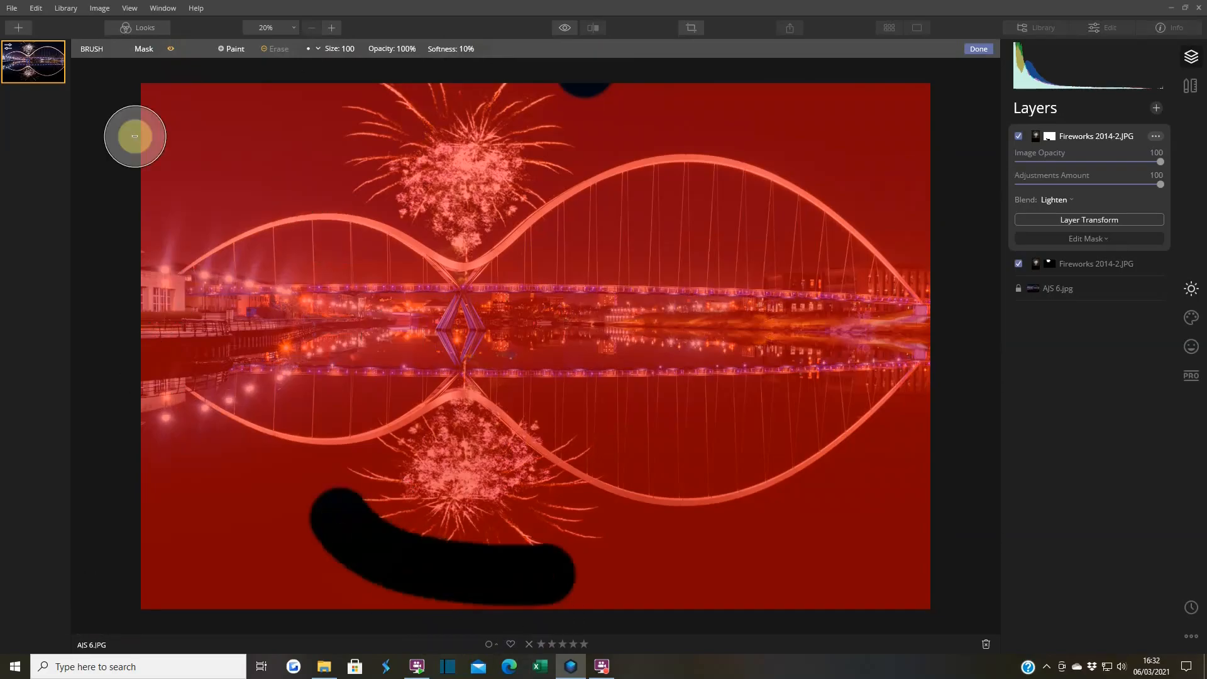
{"action": "mouse_move", "coordinate": [248, 418]}
{"action": "left_mouse_down"}
{"action": "mouse_move", "coordinate": [267, 479]}
{"action": "mouse_move", "coordinate": [410, 475]}
{"action": "mouse_move", "coordinate": [354, 519]}
{"action": "mouse_move", "coordinate": [310, 522]}
{"action": "mouse_move", "coordinate": [347, 542]}
{"action": "mouse_move", "coordinate": [436, 544]}
{"action": "mouse_move", "coordinate": [493, 593]}
{"action": "mouse_move", "coordinate": [503, 566]}
{"action": "left_mouse_up"}
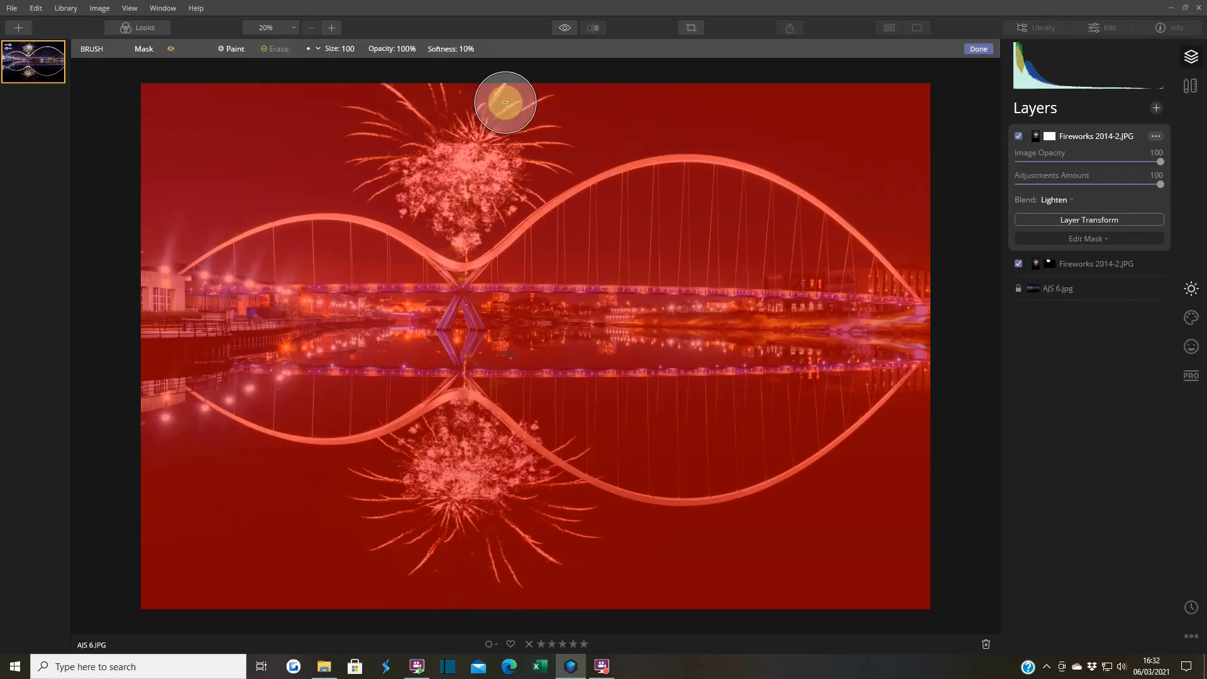
{"action": "mouse_move", "coordinate": [866, 114]}
{"action": "left_mouse_down"}
{"action": "mouse_move", "coordinate": [592, 117]}
{"action": "mouse_move", "coordinate": [879, 103]}
{"action": "mouse_move", "coordinate": [105, 103]}
{"action": "mouse_move", "coordinate": [131, 145]}
{"action": "mouse_move", "coordinate": [928, 156]}
{"action": "mouse_move", "coordinate": [958, 179]}
{"action": "mouse_move", "coordinate": [772, 203]}
{"action": "mouse_move", "coordinate": [606, 203]}
{"action": "mouse_move", "coordinate": [214, 175]}
{"action": "mouse_move", "coordinate": [119, 209]}
{"action": "mouse_move", "coordinate": [914, 255]}
{"action": "mouse_move", "coordinate": [912, 275]}
{"action": "mouse_move", "coordinate": [721, 287]}
{"action": "mouse_move", "coordinate": [160, 273]}
{"action": "mouse_move", "coordinate": [129, 308]}
{"action": "mouse_move", "coordinate": [259, 325]}
{"action": "mouse_move", "coordinate": [314, 349]}
{"action": "mouse_move", "coordinate": [279, 492]}
{"action": "mouse_move", "coordinate": [289, 588]}
{"action": "mouse_move", "coordinate": [296, 443]}
{"action": "mouse_move", "coordinate": [279, 372]}
{"action": "mouse_move", "coordinate": [255, 572]}
{"action": "mouse_move", "coordinate": [270, 293]}
{"action": "mouse_move", "coordinate": [212, 341]}
{"action": "mouse_move", "coordinate": [181, 398]}
{"action": "mouse_move", "coordinate": [148, 349]}
{"action": "mouse_move", "coordinate": [153, 506]}
{"action": "mouse_move", "coordinate": [224, 467]}
{"action": "mouse_move", "coordinate": [181, 468]}
{"action": "mouse_move", "coordinate": [177, 538]}
{"action": "mouse_move", "coordinate": [155, 566]}
{"action": "mouse_move", "coordinate": [234, 617]}
{"action": "mouse_move", "coordinate": [189, 543]}
{"action": "mouse_move", "coordinate": [140, 520]}
{"action": "left_mouse_up"}
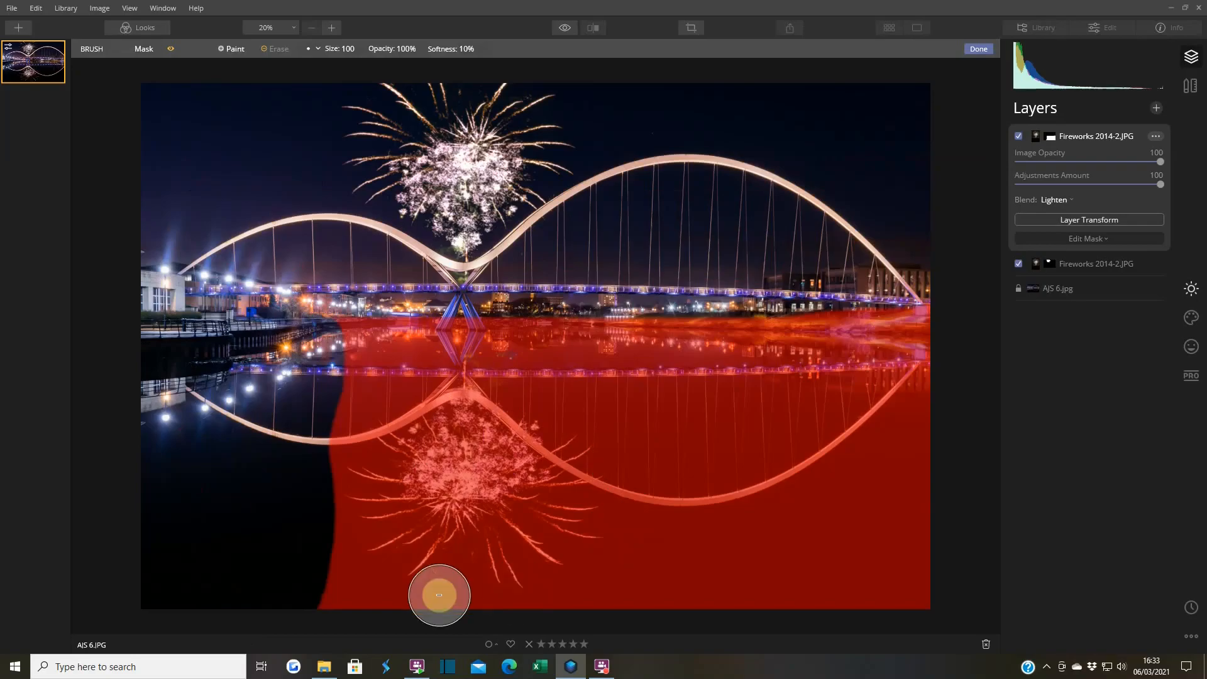
{"action": "mouse_move", "coordinate": [288, 574]}
{"action": "left_mouse_down"}
{"action": "mouse_move", "coordinate": [408, 625]}
{"action": "mouse_move", "coordinate": [549, 641]}
{"action": "mouse_move", "coordinate": [570, 614]}
{"action": "mouse_move", "coordinate": [641, 610]}
{"action": "mouse_move", "coordinate": [708, 523]}
{"action": "mouse_move", "coordinate": [695, 431]}
{"action": "mouse_move", "coordinate": [633, 358]}
{"action": "mouse_move", "coordinate": [628, 322]}
{"action": "mouse_move", "coordinate": [770, 332]}
{"action": "mouse_move", "coordinate": [942, 311]}
{"action": "mouse_move", "coordinate": [924, 611]}
{"action": "mouse_move", "coordinate": [712, 611]}
{"action": "mouse_move", "coordinate": [848, 577]}
{"action": "mouse_move", "coordinate": [876, 458]}
{"action": "mouse_move", "coordinate": [810, 376]}
{"action": "mouse_move", "coordinate": [723, 356]}
{"action": "mouse_move", "coordinate": [911, 348]}
{"action": "mouse_move", "coordinate": [863, 491]}
{"action": "mouse_move", "coordinate": [839, 443]}
{"action": "mouse_move", "coordinate": [807, 521]}
{"action": "mouse_move", "coordinate": [780, 424]}
{"action": "mouse_move", "coordinate": [760, 457]}
{"action": "mouse_move", "coordinate": [690, 340]}
{"action": "mouse_move", "coordinate": [731, 471]}
{"action": "mouse_move", "coordinate": [731, 582]}
{"action": "mouse_move", "coordinate": [801, 509]}
{"action": "left_mouse_up"}
{"action": "mouse_move", "coordinate": [635, 357]}
{"action": "left_mouse_down"}
{"action": "mouse_move", "coordinate": [652, 458]}
{"action": "mouse_move", "coordinate": [644, 533]}
{"action": "mouse_move", "coordinate": [603, 603]}
{"action": "mouse_move", "coordinate": [571, 619]}
{"action": "mouse_move", "coordinate": [412, 626]}
{"action": "mouse_move", "coordinate": [333, 600]}
{"action": "mouse_move", "coordinate": [302, 572]}
{"action": "mouse_move", "coordinate": [273, 495]}
{"action": "mouse_move", "coordinate": [339, 593]}
{"action": "left_mouse_up"}
{"action": "mouse_move", "coordinate": [254, 335]}
{"action": "left_mouse_down"}
{"action": "mouse_move", "coordinate": [314, 364]}
{"action": "mouse_move", "coordinate": [355, 307]}
{"action": "mouse_move", "coordinate": [317, 359]}
{"action": "mouse_move", "coordinate": [344, 291]}
{"action": "left_mouse_up"}
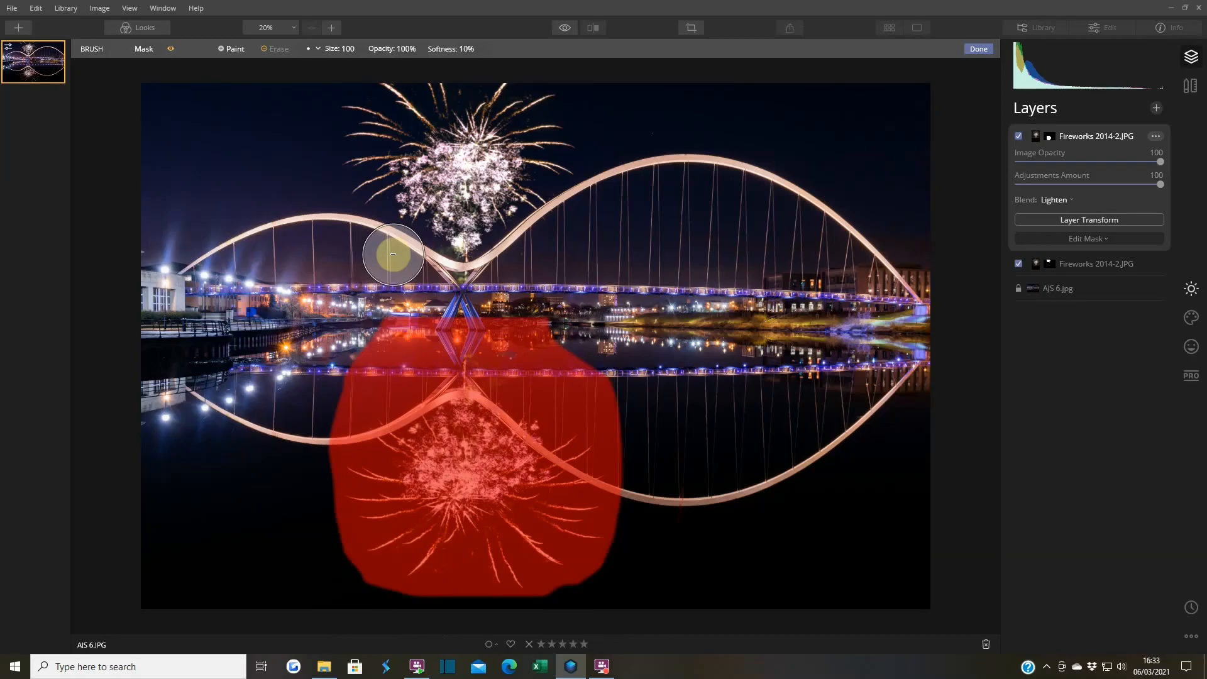
- Set the mask brush softness to 40% and erase the mask above the waterline, around the pier bases and along the far bank
{"action": "left_click", "coordinate": [331, 27]}
{"action": "left_click", "coordinate": [332, 27]}
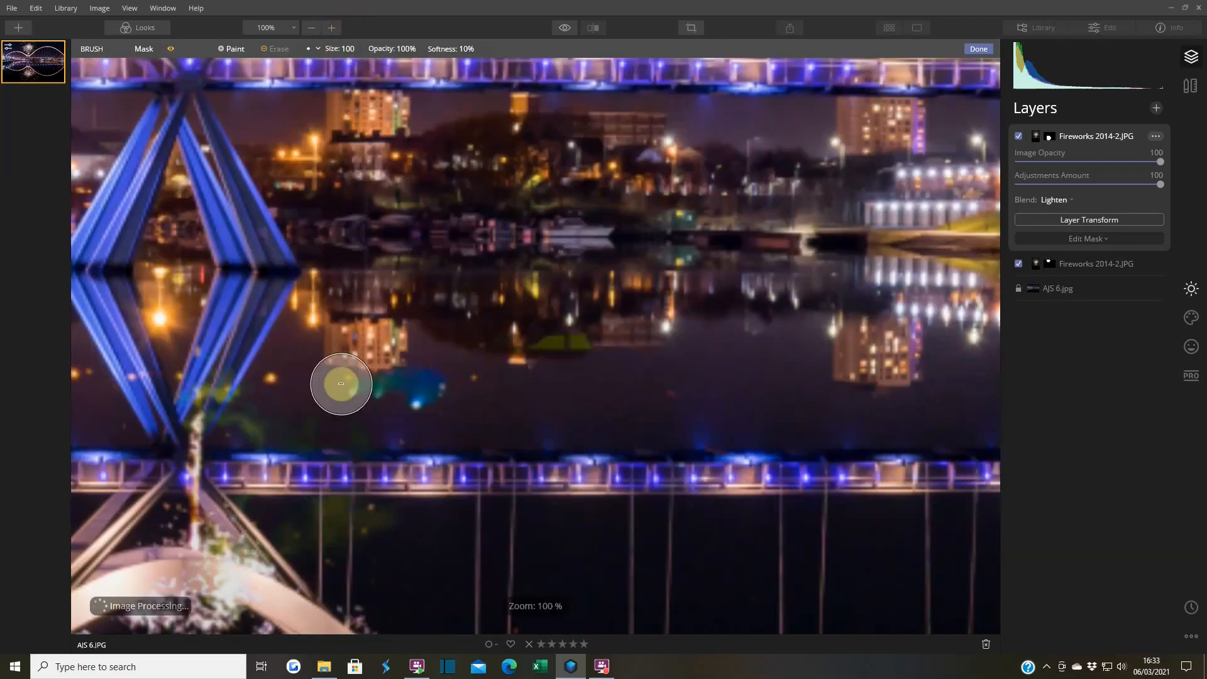
{"action": "left_click_drag", "start_coordinate": [264, 247], "coordinate": [635, 475]}
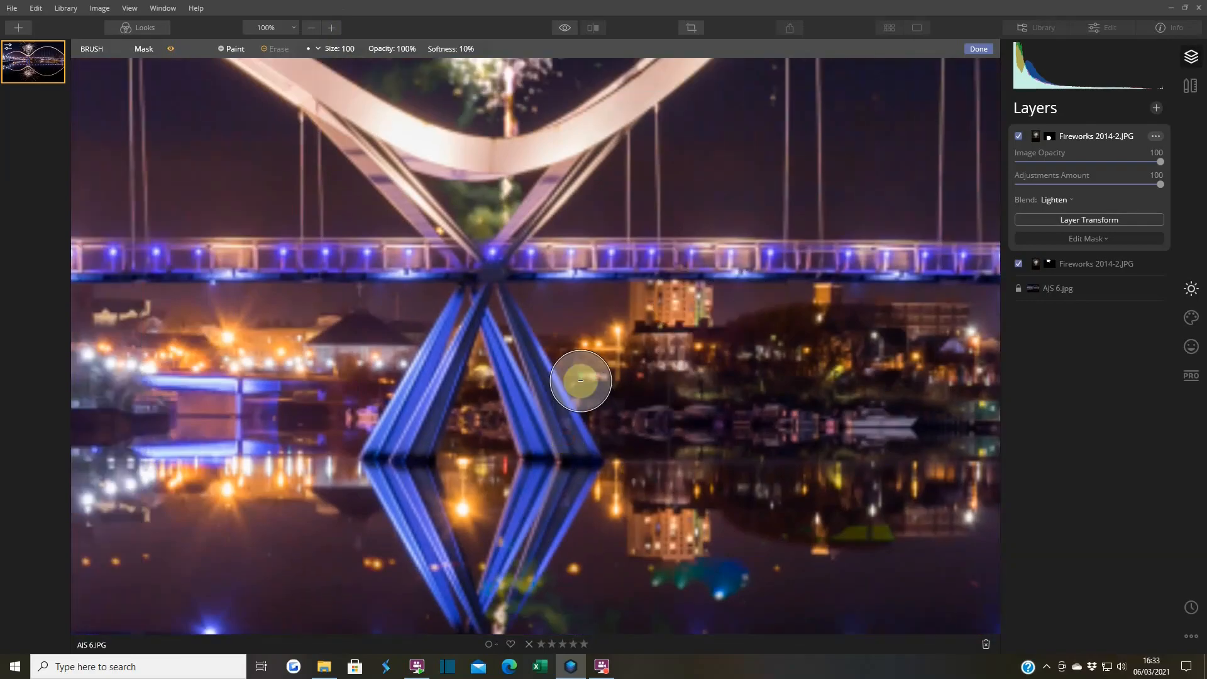
{"action": "left_click_drag", "start_coordinate": [539, 423], "coordinate": [561, 279]}
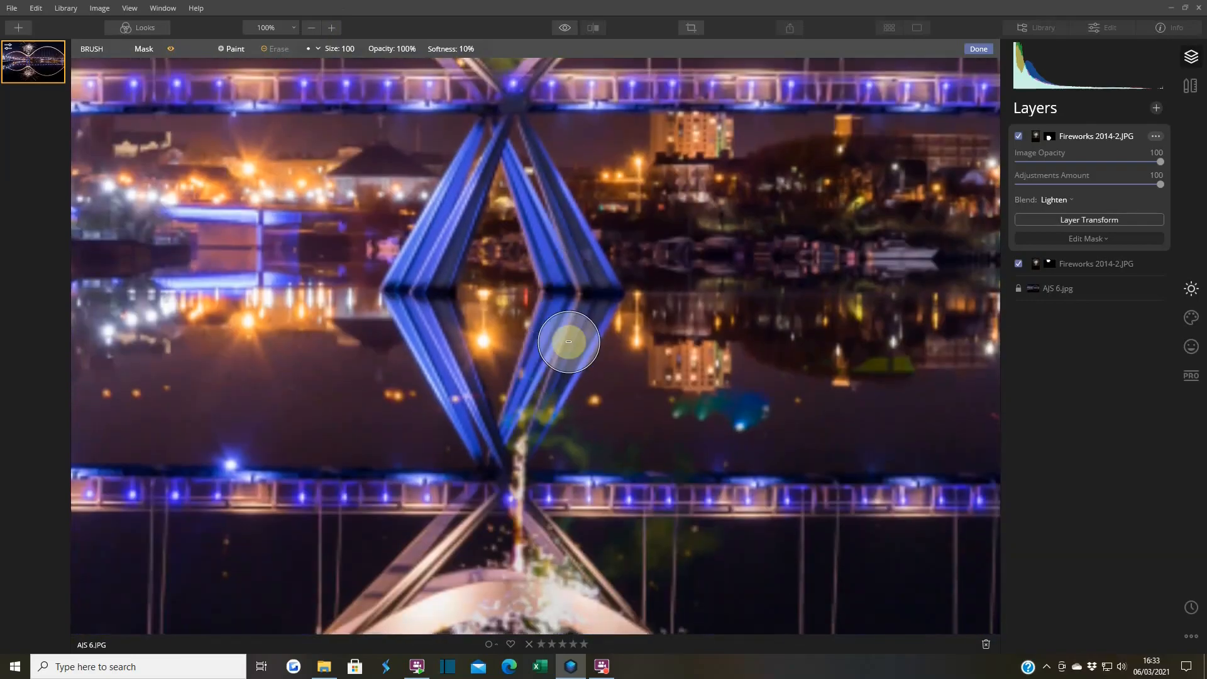
{"action": "left_click_drag", "start_coordinate": [550, 376], "coordinate": [587, 272]}
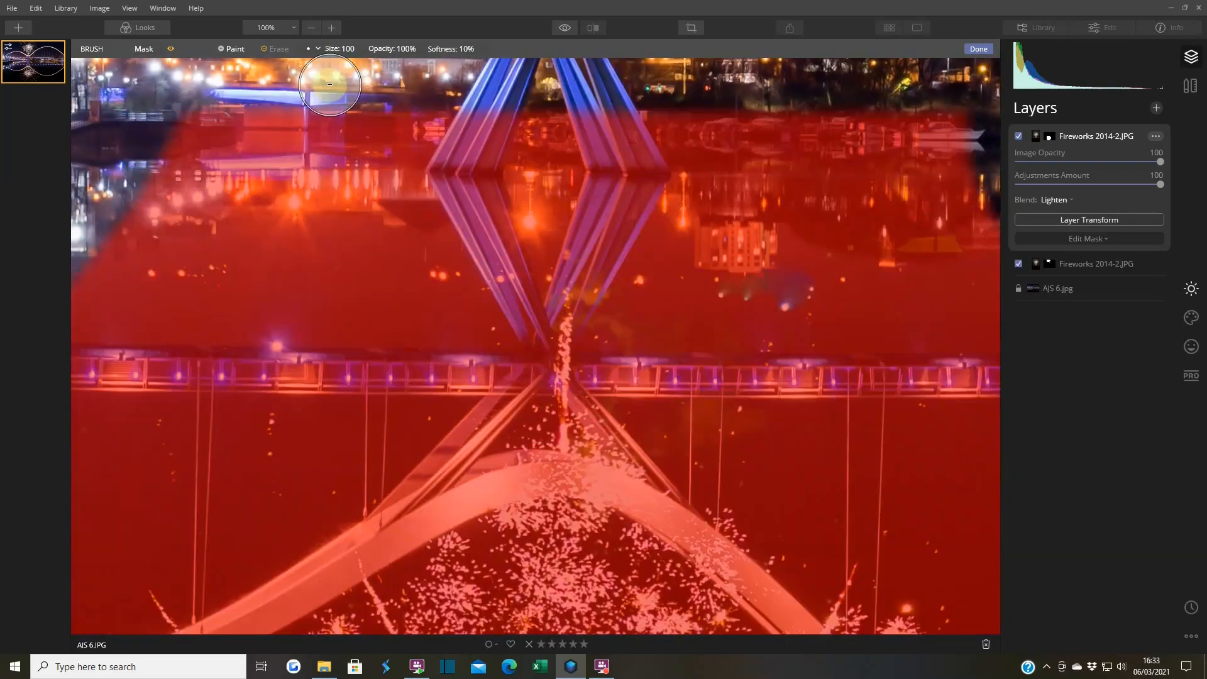
{"action": "left_click", "coordinate": [477, 49]}
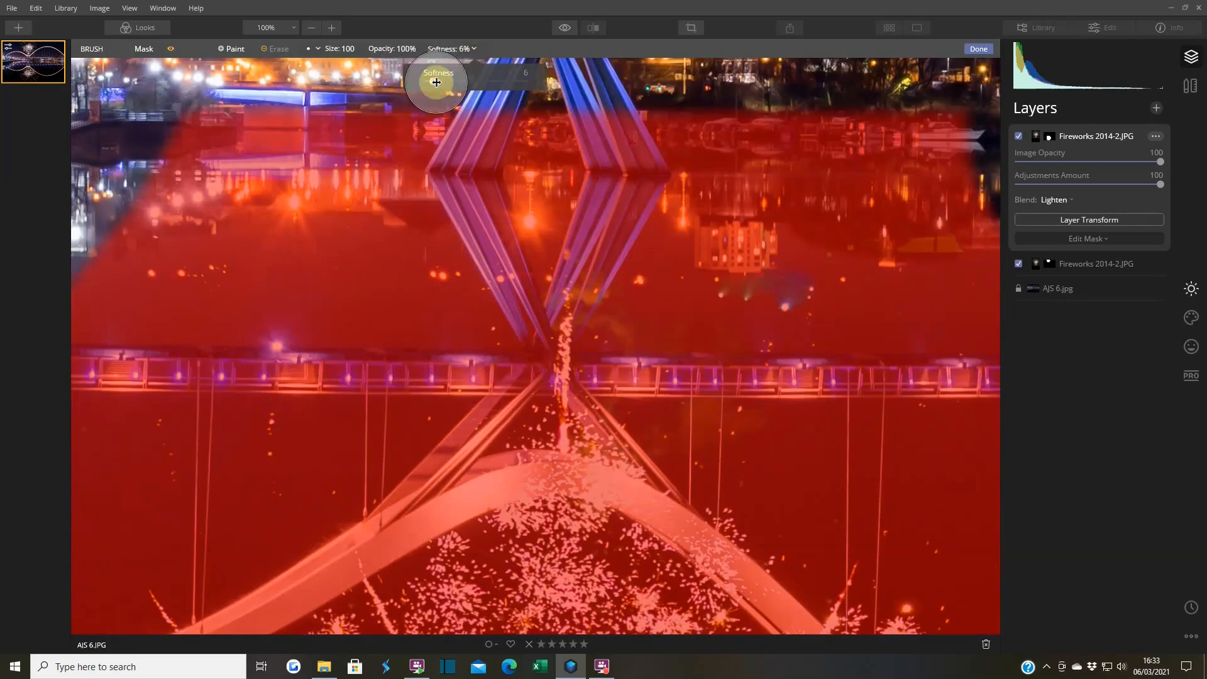
{"action": "left_click_drag", "start_coordinate": [436, 82], "coordinate": [470, 85]}
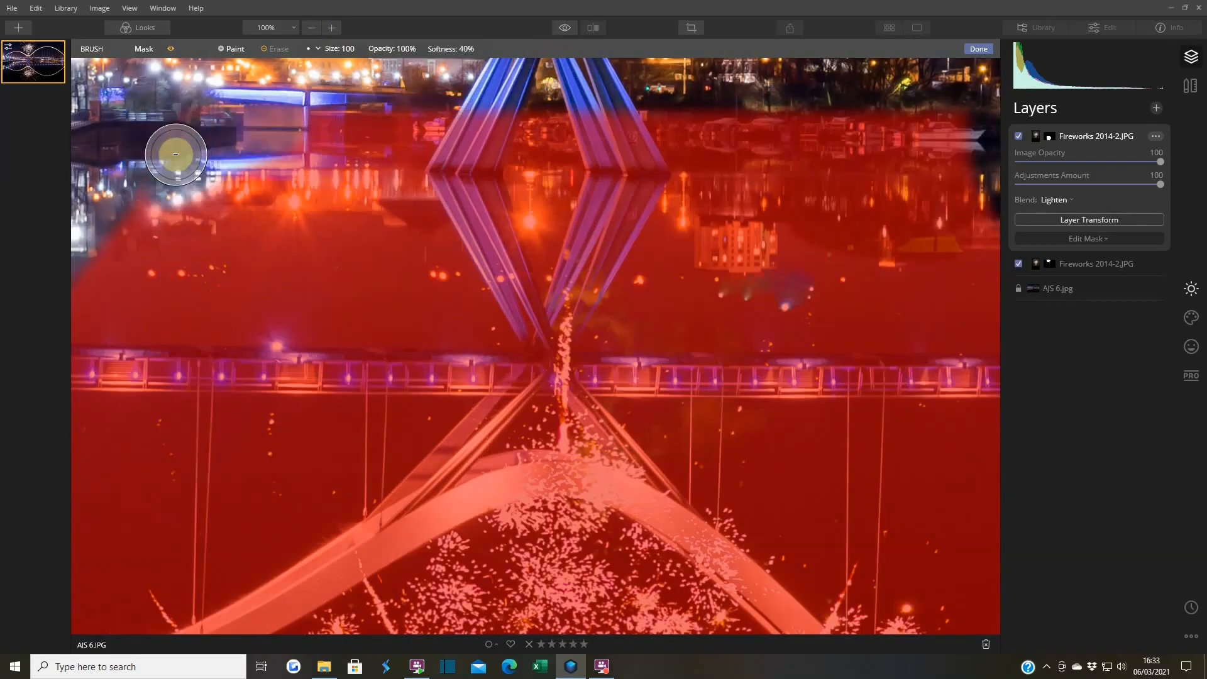
{"action": "mouse_move", "coordinate": [352, 132]}
{"action": "left_mouse_down"}
{"action": "mouse_move", "coordinate": [681, 121]}
{"action": "mouse_move", "coordinate": [556, 134]}
{"action": "mouse_move", "coordinate": [928, 139]}
{"action": "left_mouse_up"}
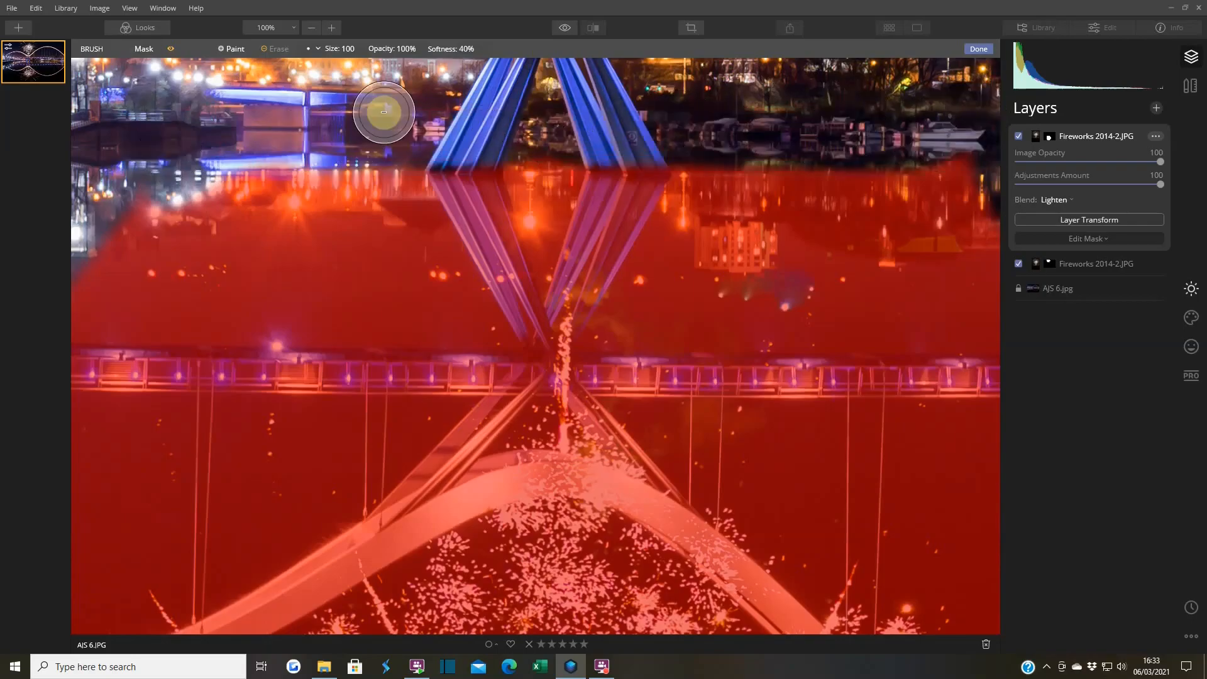
{"action": "mouse_move", "coordinate": [862, 183]}
{"action": "left_mouse_down"}
{"action": "mouse_move", "coordinate": [901, 162]}
{"action": "mouse_move", "coordinate": [947, 201]}
{"action": "mouse_move", "coordinate": [968, 190]}
{"action": "mouse_move", "coordinate": [957, 235]}
{"action": "left_mouse_up"}
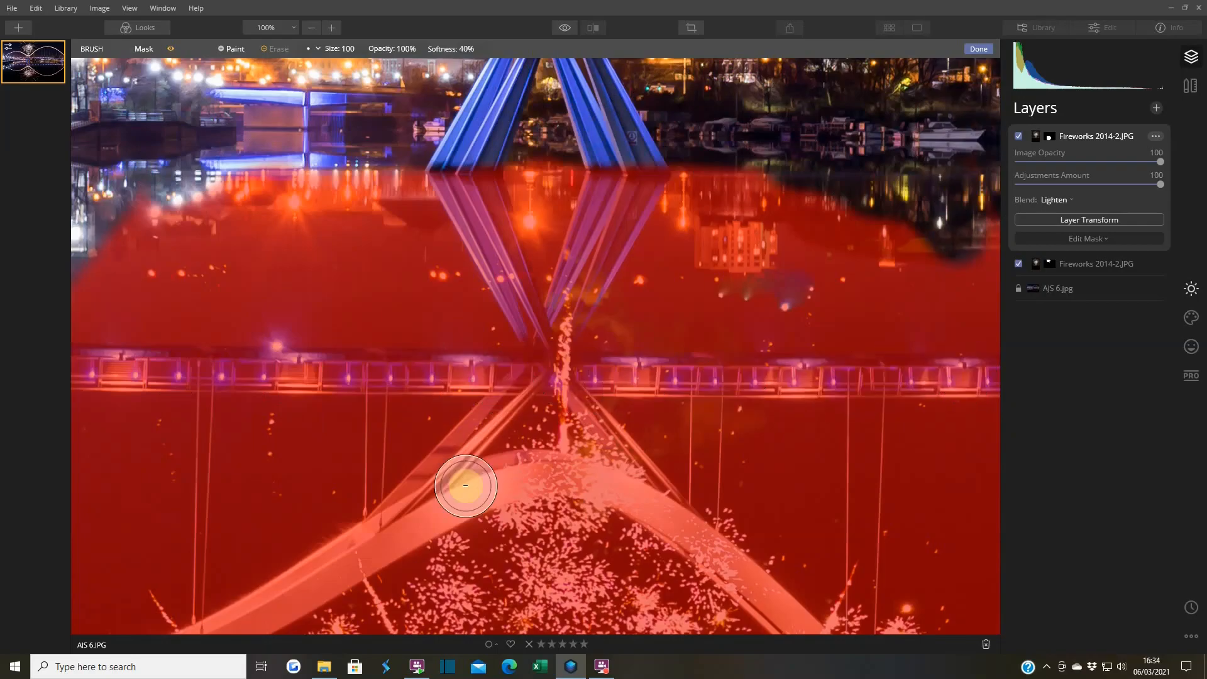
- Reduce the brush size to 52 and erase the mask along the reflected arch left of the crossing
{"action": "left_click_drag", "start_coordinate": [499, 479], "coordinate": [515, 300]}
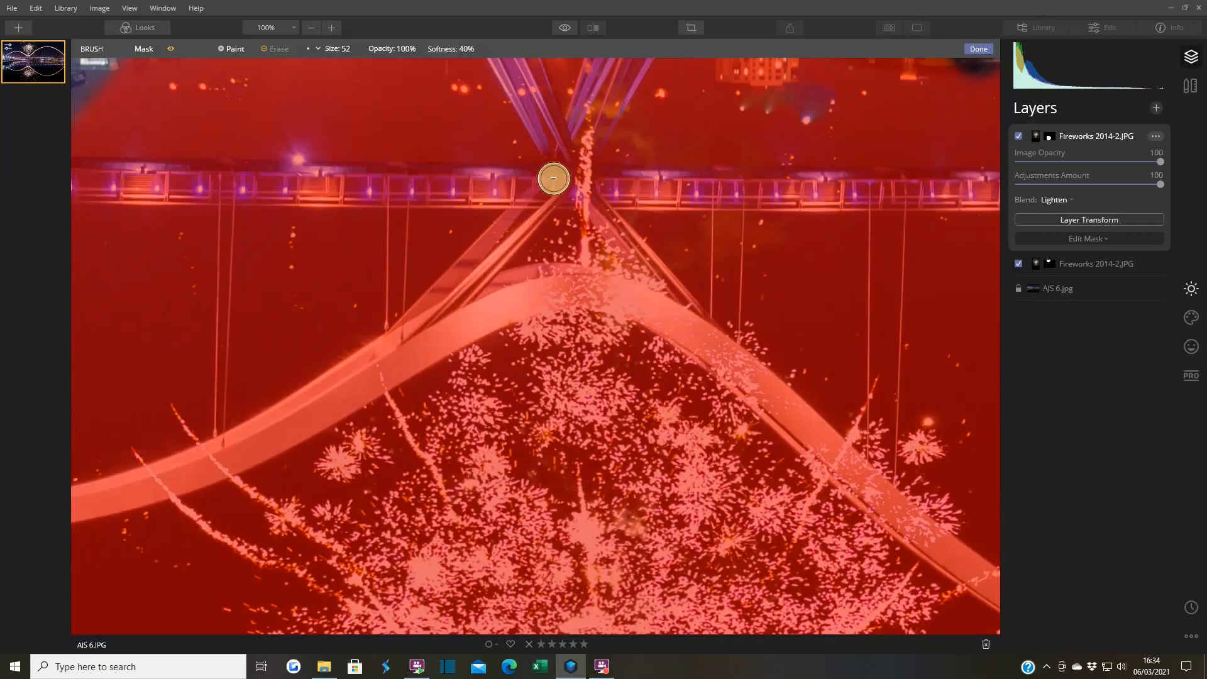
{"action": "left_click_drag", "start_coordinate": [569, 191], "coordinate": [514, 447]}
{"action": "mouse_move", "coordinate": [574, 233]}
{"action": "left_mouse_down"}
{"action": "mouse_move", "coordinate": [515, 382]}
{"action": "mouse_move", "coordinate": [587, 273]}
{"action": "mouse_move", "coordinate": [534, 409]}
{"action": "mouse_move", "coordinate": [572, 425]}
{"action": "mouse_move", "coordinate": [79, 408]}
{"action": "left_mouse_up"}
{"action": "mouse_move", "coordinate": [419, 210]}
{"action": "left_mouse_down"}
{"action": "mouse_move", "coordinate": [503, 357]}
{"action": "mouse_move", "coordinate": [456, 205]}
{"action": "mouse_move", "coordinate": [522, 382]}
{"action": "mouse_move", "coordinate": [518, 415]}
{"action": "mouse_move", "coordinate": [472, 431]}
{"action": "mouse_move", "coordinate": [416, 509]}
{"action": "mouse_move", "coordinate": [369, 534]}
{"action": "mouse_move", "coordinate": [448, 508]}
{"action": "mouse_move", "coordinate": [495, 439]}
{"action": "mouse_move", "coordinate": [604, 514]}
{"action": "mouse_move", "coordinate": [587, 467]}
{"action": "mouse_move", "coordinate": [662, 560]}
{"action": "mouse_move", "coordinate": [626, 512]}
{"action": "mouse_move", "coordinate": [446, 508]}
{"action": "mouse_move", "coordinate": [609, 528]}
{"action": "mouse_move", "coordinate": [381, 553]}
{"action": "mouse_move", "coordinate": [501, 513]}
{"action": "mouse_move", "coordinate": [548, 518]}
{"action": "mouse_move", "coordinate": [682, 584]}
{"action": "mouse_move", "coordinate": [470, 532]}
{"action": "mouse_move", "coordinate": [383, 546]}
{"action": "left_mouse_up"}
- Erase the mask along the reflected bridge deck on both sides of the crossing
{"action": "key", "text": "bracketleft"}
{"action": "key", "text": "bracketleft"}
{"action": "key", "text": "bracketleft"}
{"action": "key", "text": "bracketleft"}
{"action": "key", "text": "bracketleft"}
{"action": "key", "text": "bracketleft"}
{"action": "key", "text": "bracketright"}
{"action": "key", "text": "bracketright"}
{"action": "key", "text": "bracketright"}
{"action": "key", "text": "bracketright"}
{"action": "key", "text": "bracketright"}
{"action": "key", "text": "bracketright"}
{"action": "left_click_drag", "start_coordinate": [100, 404], "coordinate": [513, 411]}
{"action": "key", "text": "space"}
{"action": "left_click_drag", "start_coordinate": [899, 419], "coordinate": [440, 420]}
{"action": "key", "text": "space"}
{"action": "left_click_drag", "start_coordinate": [245, 417], "coordinate": [1026, 397]}
{"action": "mouse_move", "coordinate": [467, 390]}
{"action": "left_mouse_down"}
{"action": "mouse_move", "coordinate": [270, 388]}
{"action": "mouse_move", "coordinate": [752, 392]}
{"action": "mouse_move", "coordinate": [249, 378]}
{"action": "left_mouse_up"}
- Erase the mask over the reflected blue pier legs, the crossed supports and the crest of the reflected arch
{"action": "key", "text": "space"}
{"action": "mouse_move", "coordinate": [715, 444]}
{"action": "left_mouse_down"}
{"action": "mouse_move", "coordinate": [760, 369]}
{"action": "mouse_move", "coordinate": [804, 240]}
{"action": "left_mouse_up"}
{"action": "mouse_move", "coordinate": [706, 382]}
{"action": "left_mouse_down"}
{"action": "mouse_move", "coordinate": [335, 512]}
{"action": "mouse_move", "coordinate": [360, 521]}
{"action": "mouse_move", "coordinate": [510, 495]}
{"action": "mouse_move", "coordinate": [649, 441]}
{"action": "mouse_move", "coordinate": [809, 350]}
{"action": "mouse_move", "coordinate": [824, 371]}
{"action": "left_mouse_up"}
{"action": "mouse_move", "coordinate": [564, 505]}
{"action": "left_mouse_down"}
{"action": "mouse_move", "coordinate": [352, 488]}
{"action": "mouse_move", "coordinate": [548, 460]}
{"action": "left_mouse_up"}
{"action": "left_click_drag", "start_coordinate": [780, 346], "coordinate": [396, 533]}
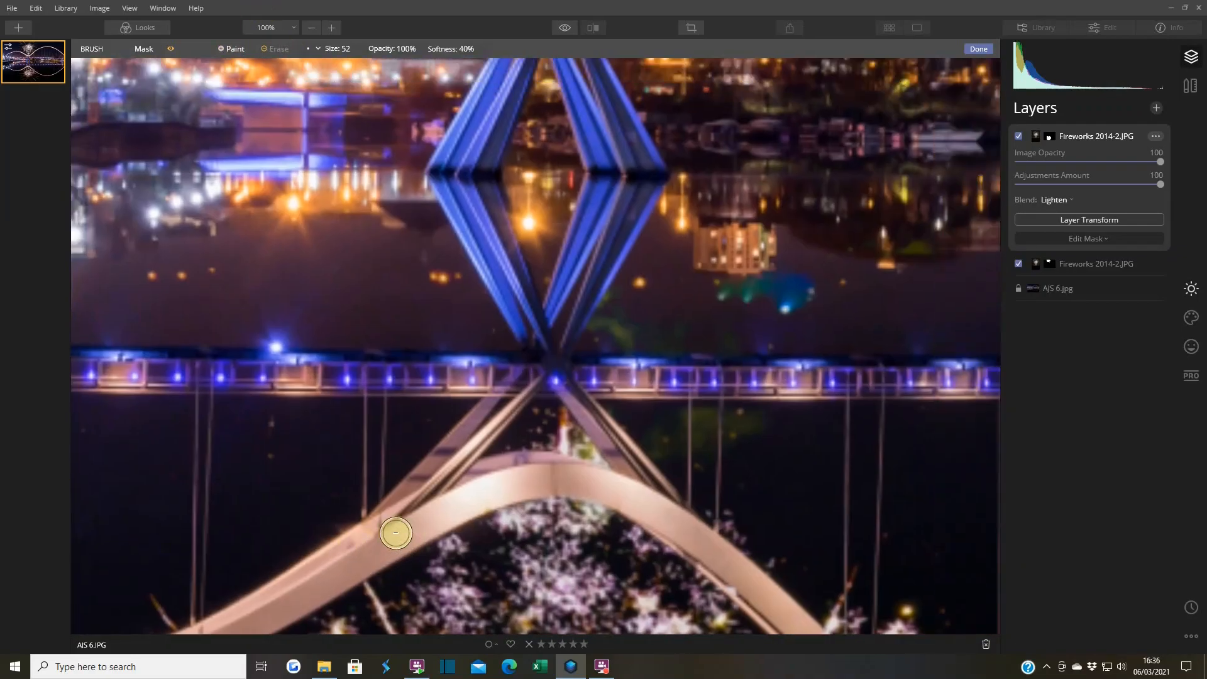
{"action": "left_click_drag", "start_coordinate": [525, 485], "coordinate": [563, 369]}
{"action": "left_click_drag", "start_coordinate": [494, 399], "coordinate": [450, 414]}
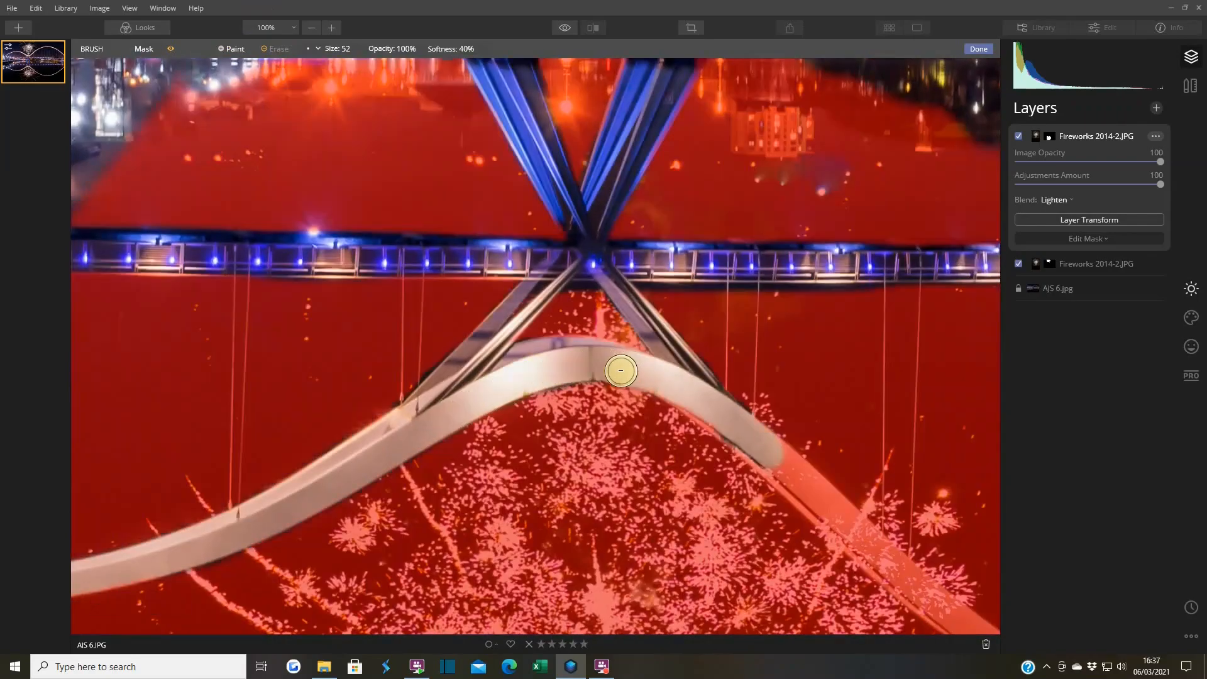
- Erase the mask along the rest of the reflected arch right of the crest and finish the mask edit
{"action": "scroll", "coordinate": [622, 371], "scroll_direction": "up", "scroll_amount": 3}
{"action": "mouse_move", "coordinate": [695, 424]}
{"action": "left_mouse_down"}
{"action": "mouse_move", "coordinate": [819, 499]}
{"action": "mouse_move", "coordinate": [931, 597]}
{"action": "left_mouse_up"}
{"action": "left_click_drag", "start_coordinate": [887, 501], "coordinate": [982, 599]}
{"action": "left_click_drag", "start_coordinate": [961, 579], "coordinate": [591, 275]}
{"action": "left_click_drag", "start_coordinate": [647, 317], "coordinate": [943, 557]}
{"action": "mouse_move", "coordinate": [586, 308]}
{"action": "left_mouse_down"}
{"action": "mouse_move", "coordinate": [768, 464]}
{"action": "mouse_move", "coordinate": [439, 165]}
{"action": "left_mouse_up"}
{"action": "mouse_move", "coordinate": [596, 338]}
{"action": "left_mouse_down"}
{"action": "mouse_move", "coordinate": [763, 442]}
{"action": "mouse_move", "coordinate": [735, 399]}
{"action": "mouse_move", "coordinate": [523, 293]}
{"action": "left_mouse_up"}
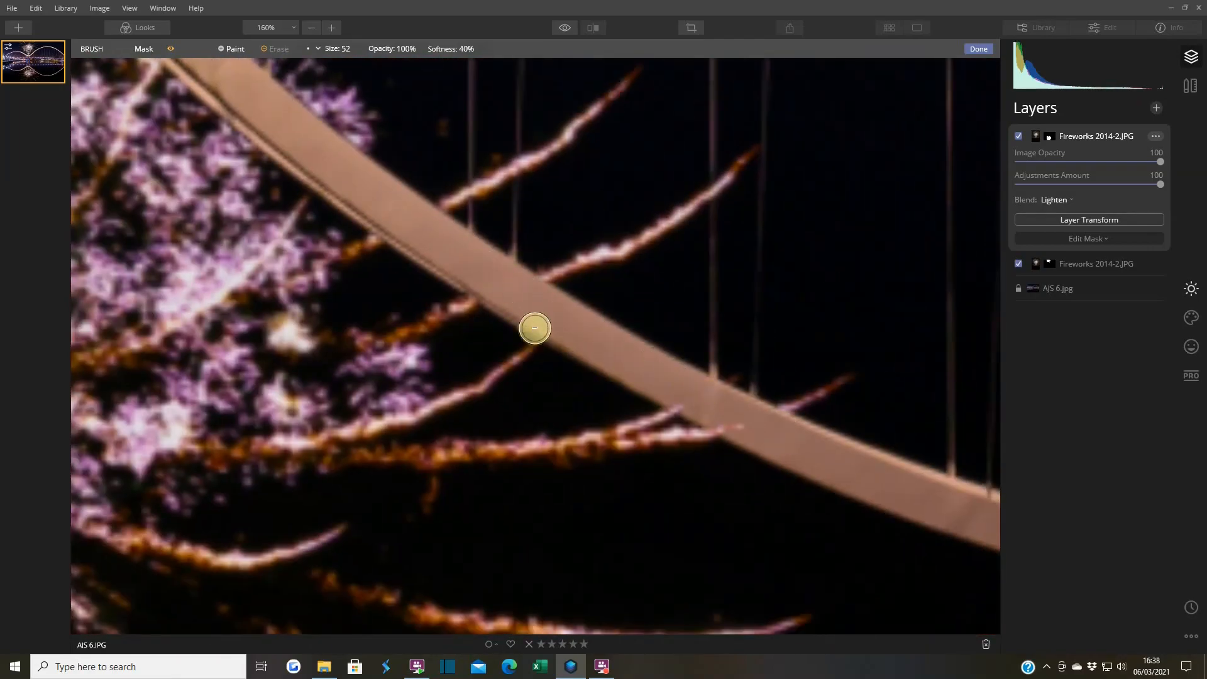
{"action": "left_click_drag", "start_coordinate": [907, 492], "coordinate": [648, 385]}
{"action": "left_click_drag", "start_coordinate": [128, 110], "coordinate": [627, 390]}
{"action": "left_click_drag", "start_coordinate": [323, 125], "coordinate": [708, 307]}
{"action": "scroll", "coordinate": [537, 490], "scroll_direction": "down", "scroll_amount": 5}
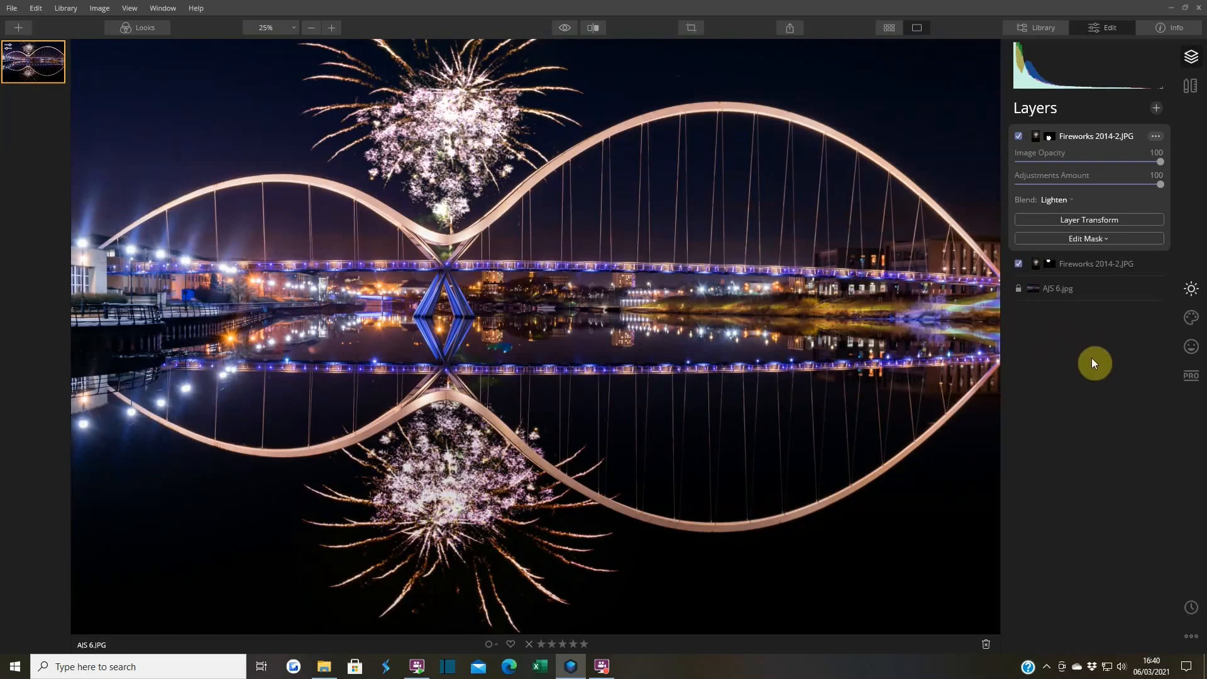
- Flip the inverted fireworks layer horizontally so it mirrors the burst in the sky
{"action": "left_click", "coordinate": [1086, 218]}
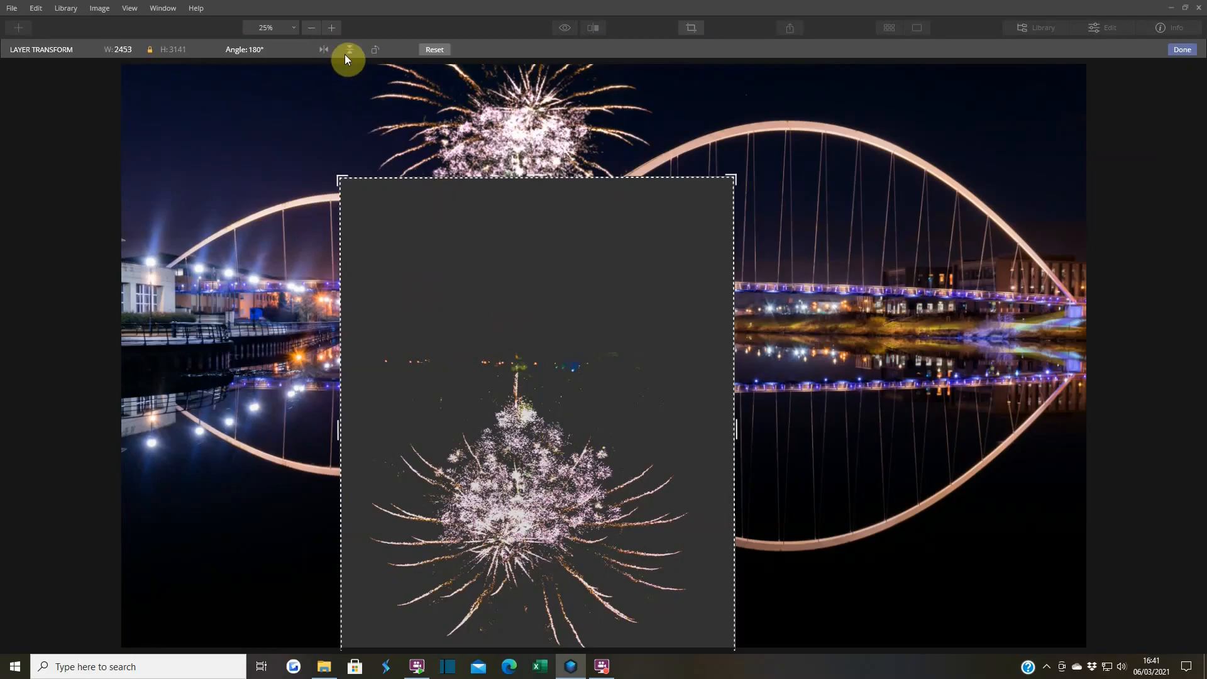
{"action": "left_click", "coordinate": [322, 50]}
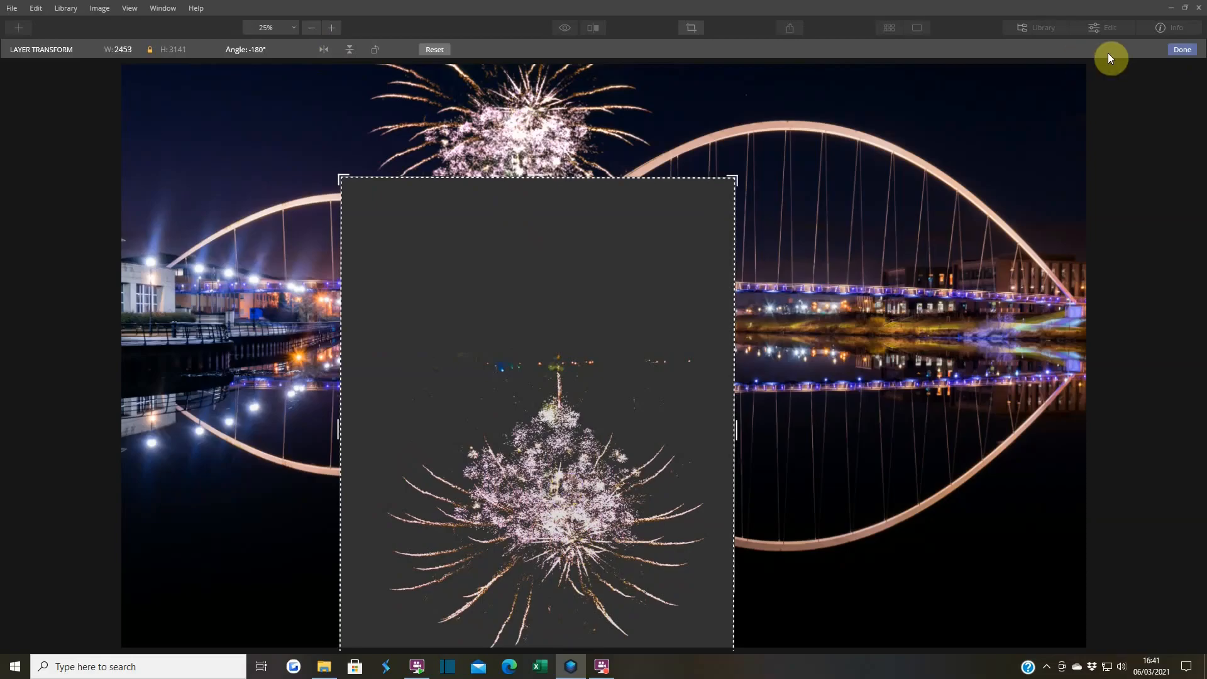
{"action": "left_click", "coordinate": [1183, 50]}
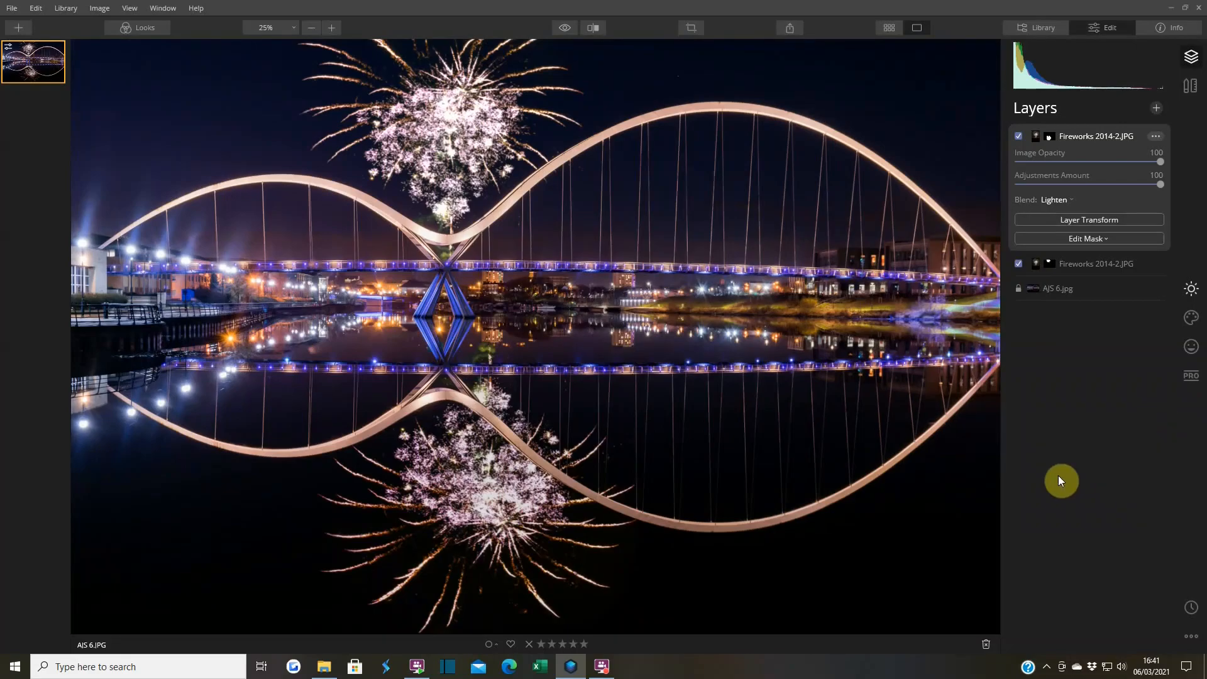
- Shift the flipped fireworks layer sideways until the reflected burst lines up beneath the fireworks in the sky
{"action": "left_click", "coordinate": [1091, 219]}
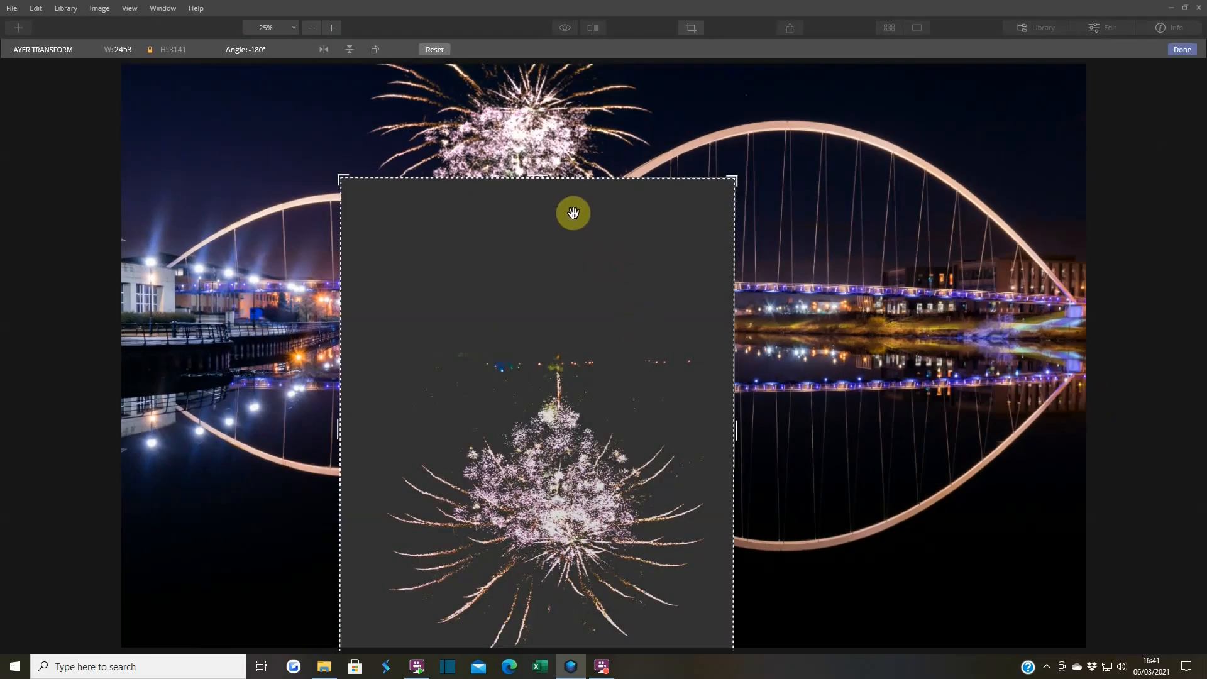
{"action": "left_click_drag", "start_coordinate": [566, 308], "coordinate": [539, 308]}
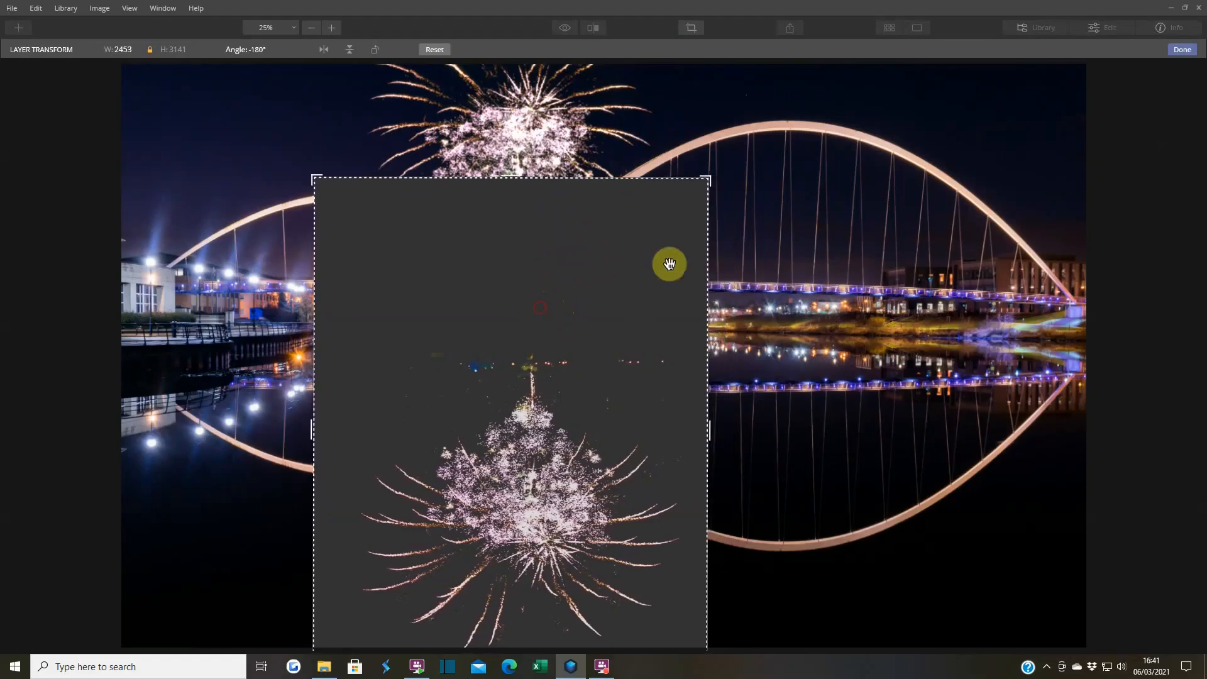
{"action": "left_click", "coordinate": [1182, 49]}
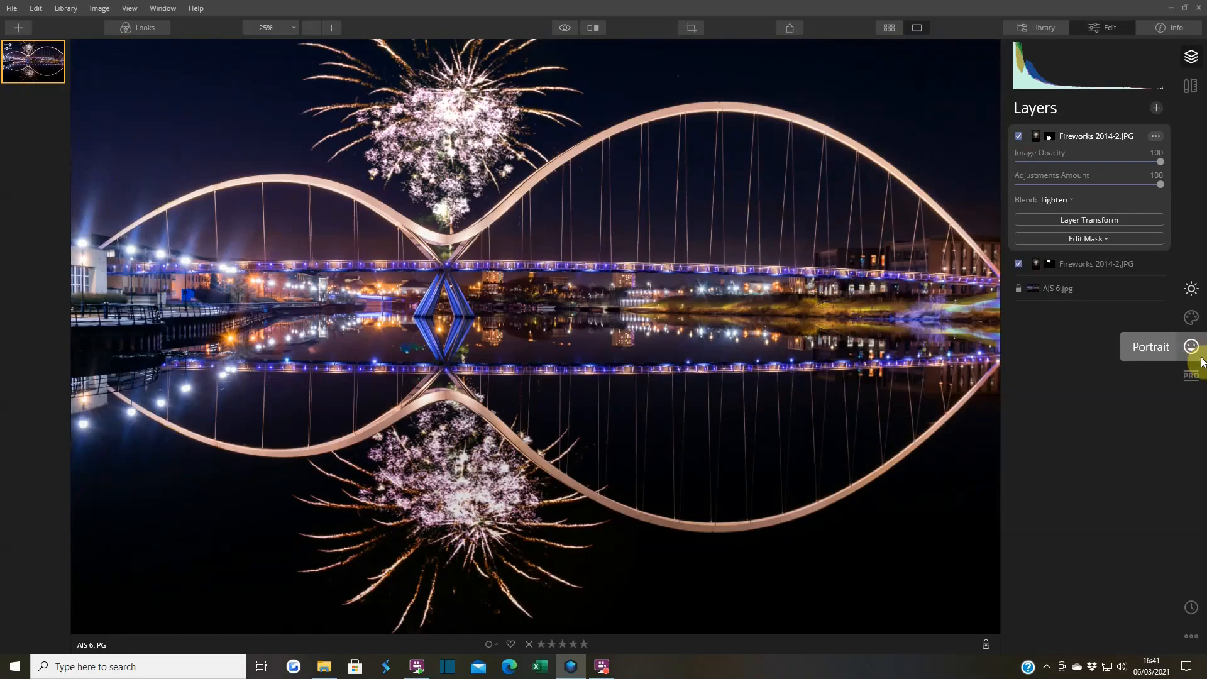
{"action": "left_click", "coordinate": [1077, 223]}
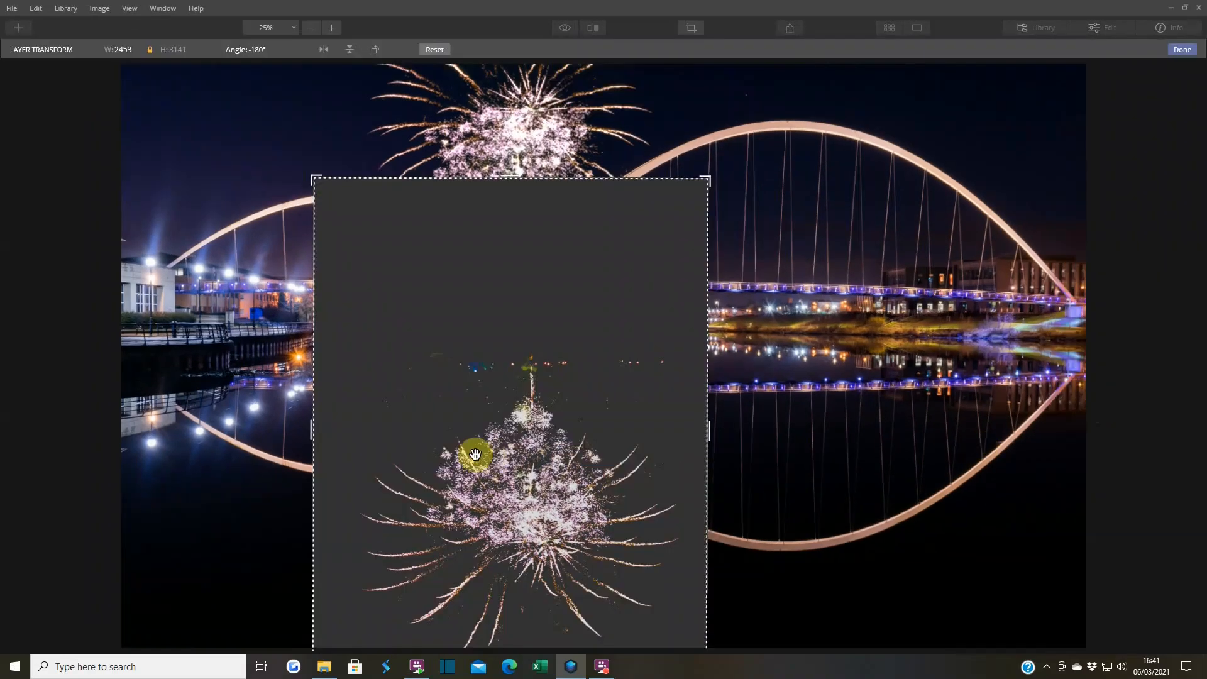
{"action": "left_click_drag", "start_coordinate": [475, 453], "coordinate": [509, 465]}
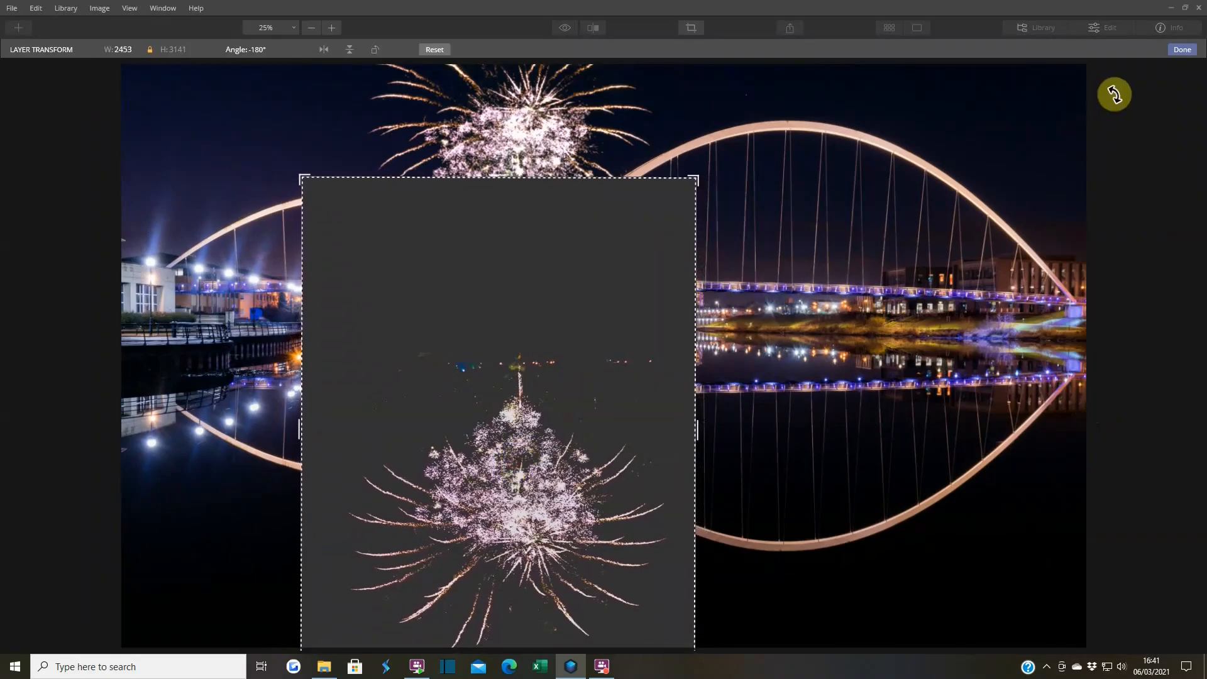
{"action": "left_click", "coordinate": [1182, 50]}
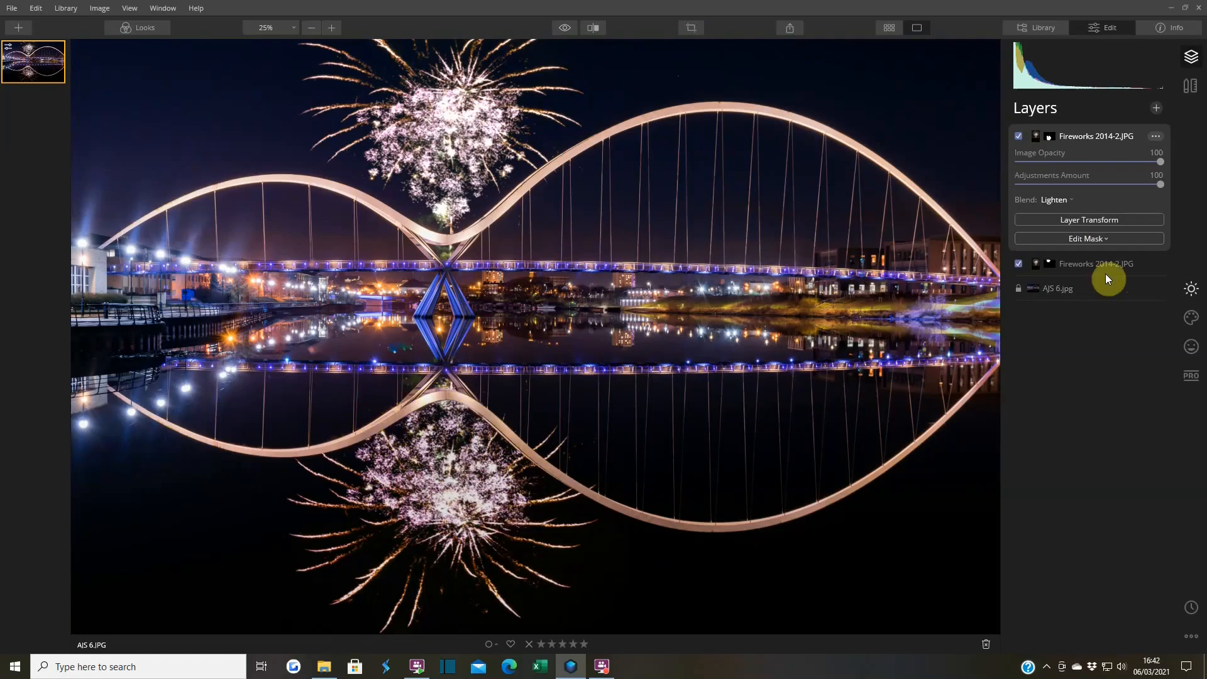
- Paint the mask back over the outer left trails of the reflected fireworks with 100% opacity and 100% softness, and finish the mask
{"action": "left_click", "coordinate": [1088, 238]}
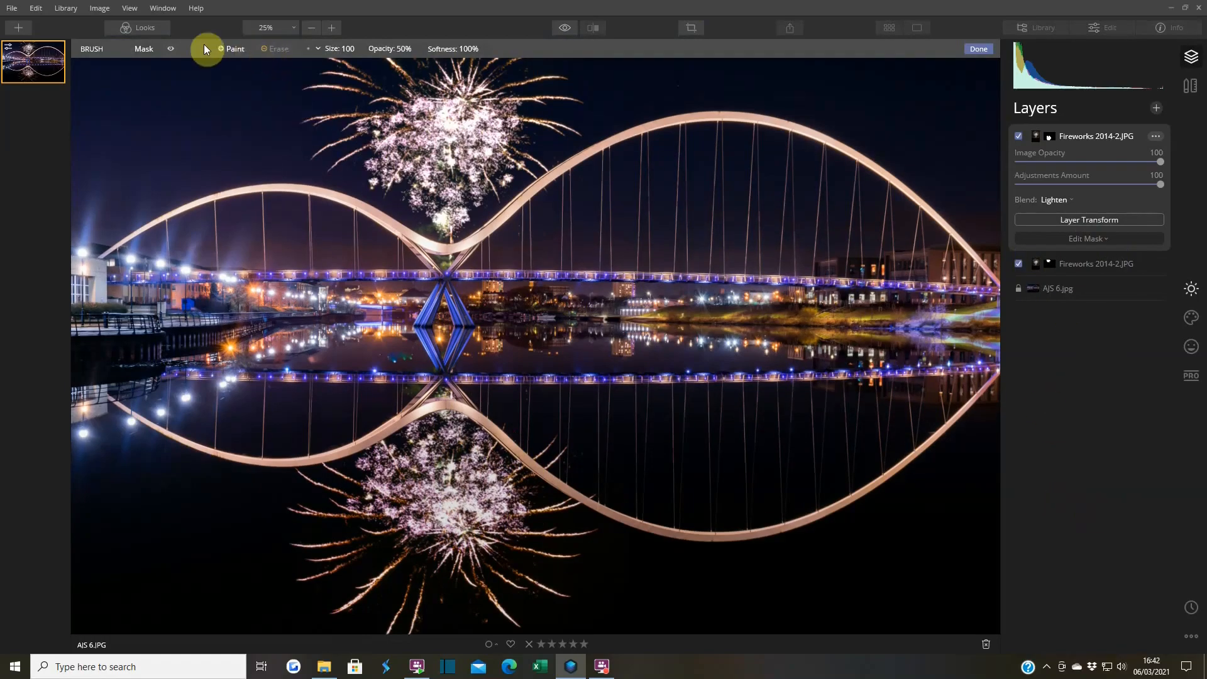
{"action": "left_click", "coordinate": [171, 49]}
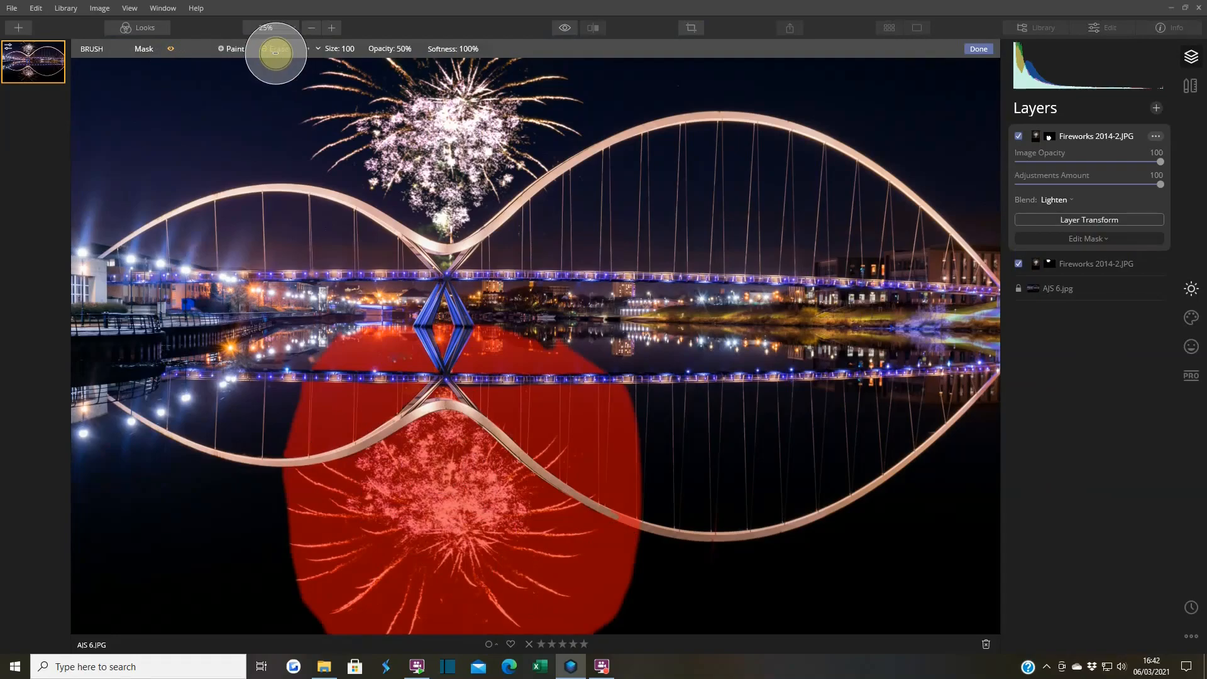
{"action": "left_click", "coordinate": [236, 48]}
{"action": "mouse_move", "coordinate": [302, 480]}
{"action": "left_mouse_down"}
{"action": "mouse_move", "coordinate": [296, 523]}
{"action": "mouse_move", "coordinate": [276, 492]}
{"action": "mouse_move", "coordinate": [327, 612]}
{"action": "mouse_move", "coordinate": [382, 508]}
{"action": "left_mouse_up"}
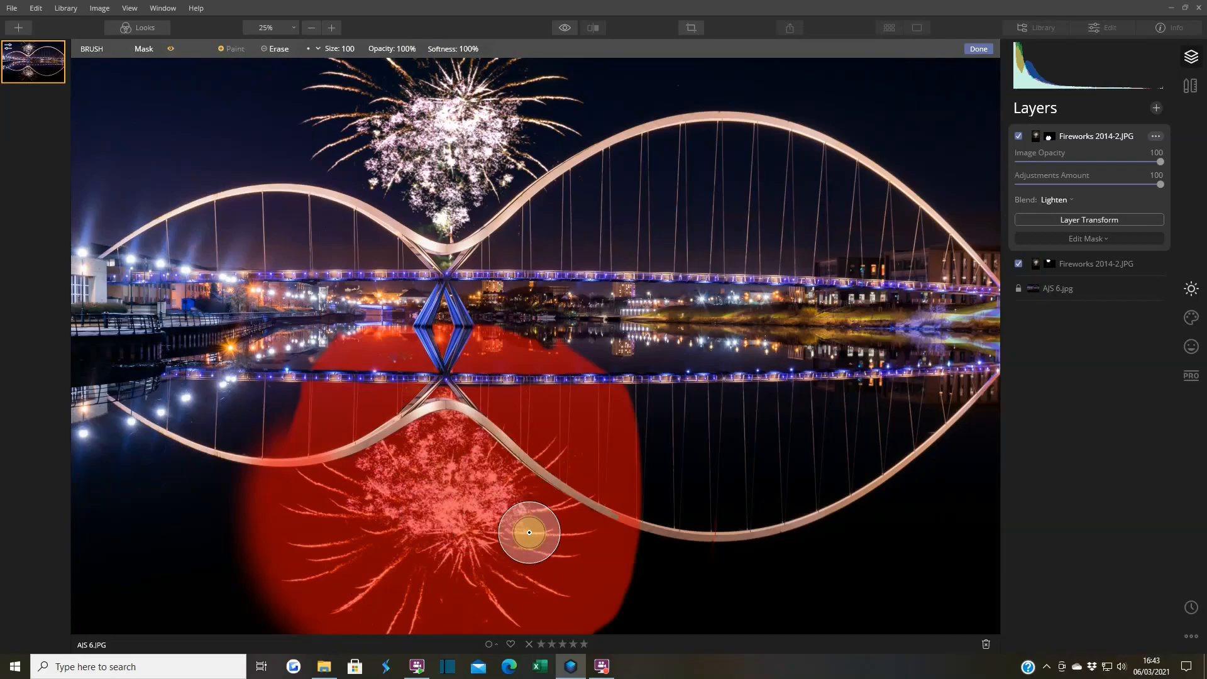
{"action": "left_click", "coordinate": [326, 28]}
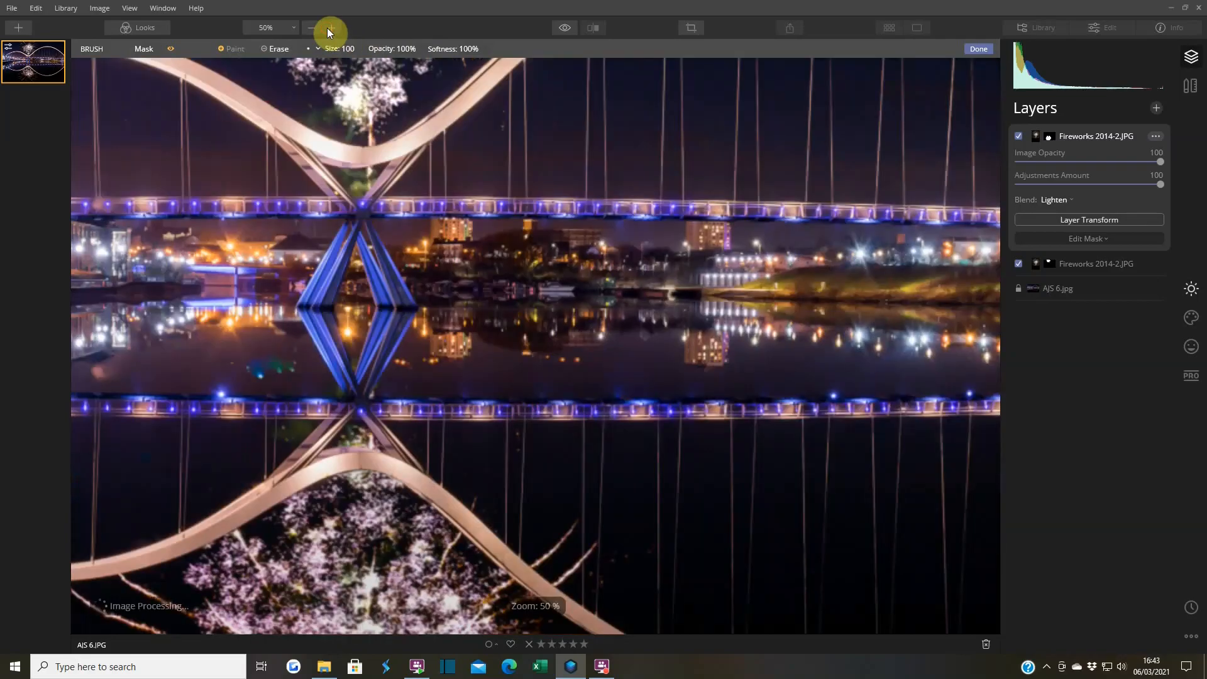
{"action": "left_click", "coordinate": [327, 27]}
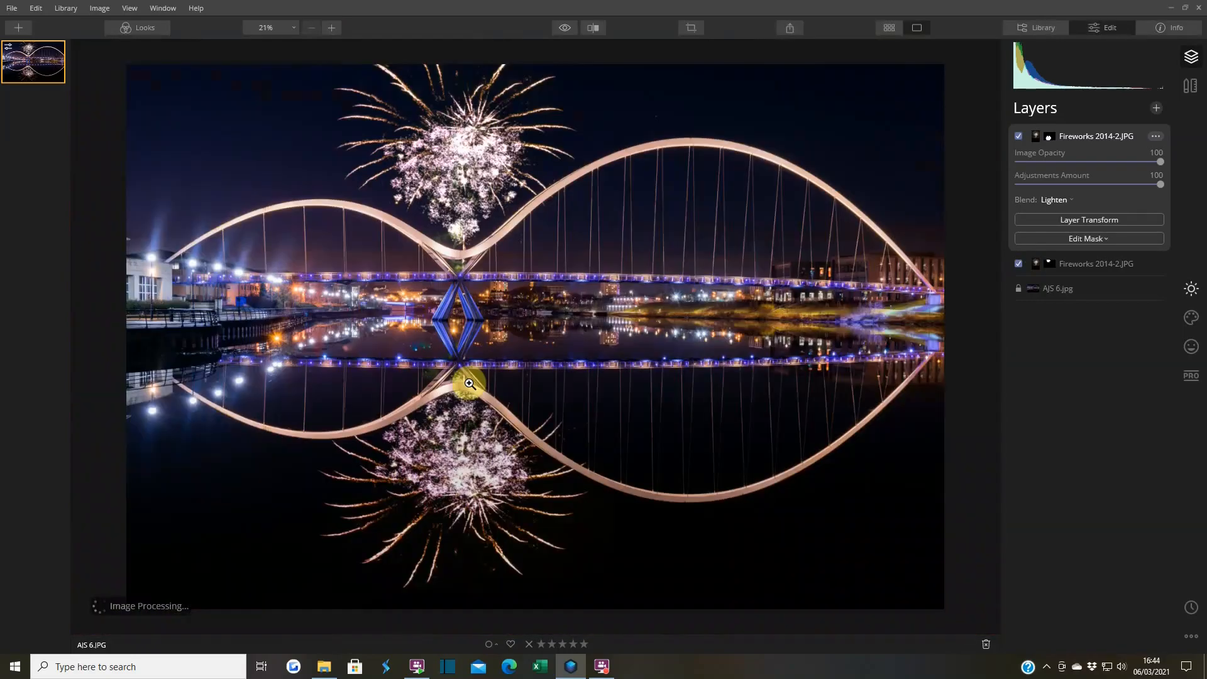